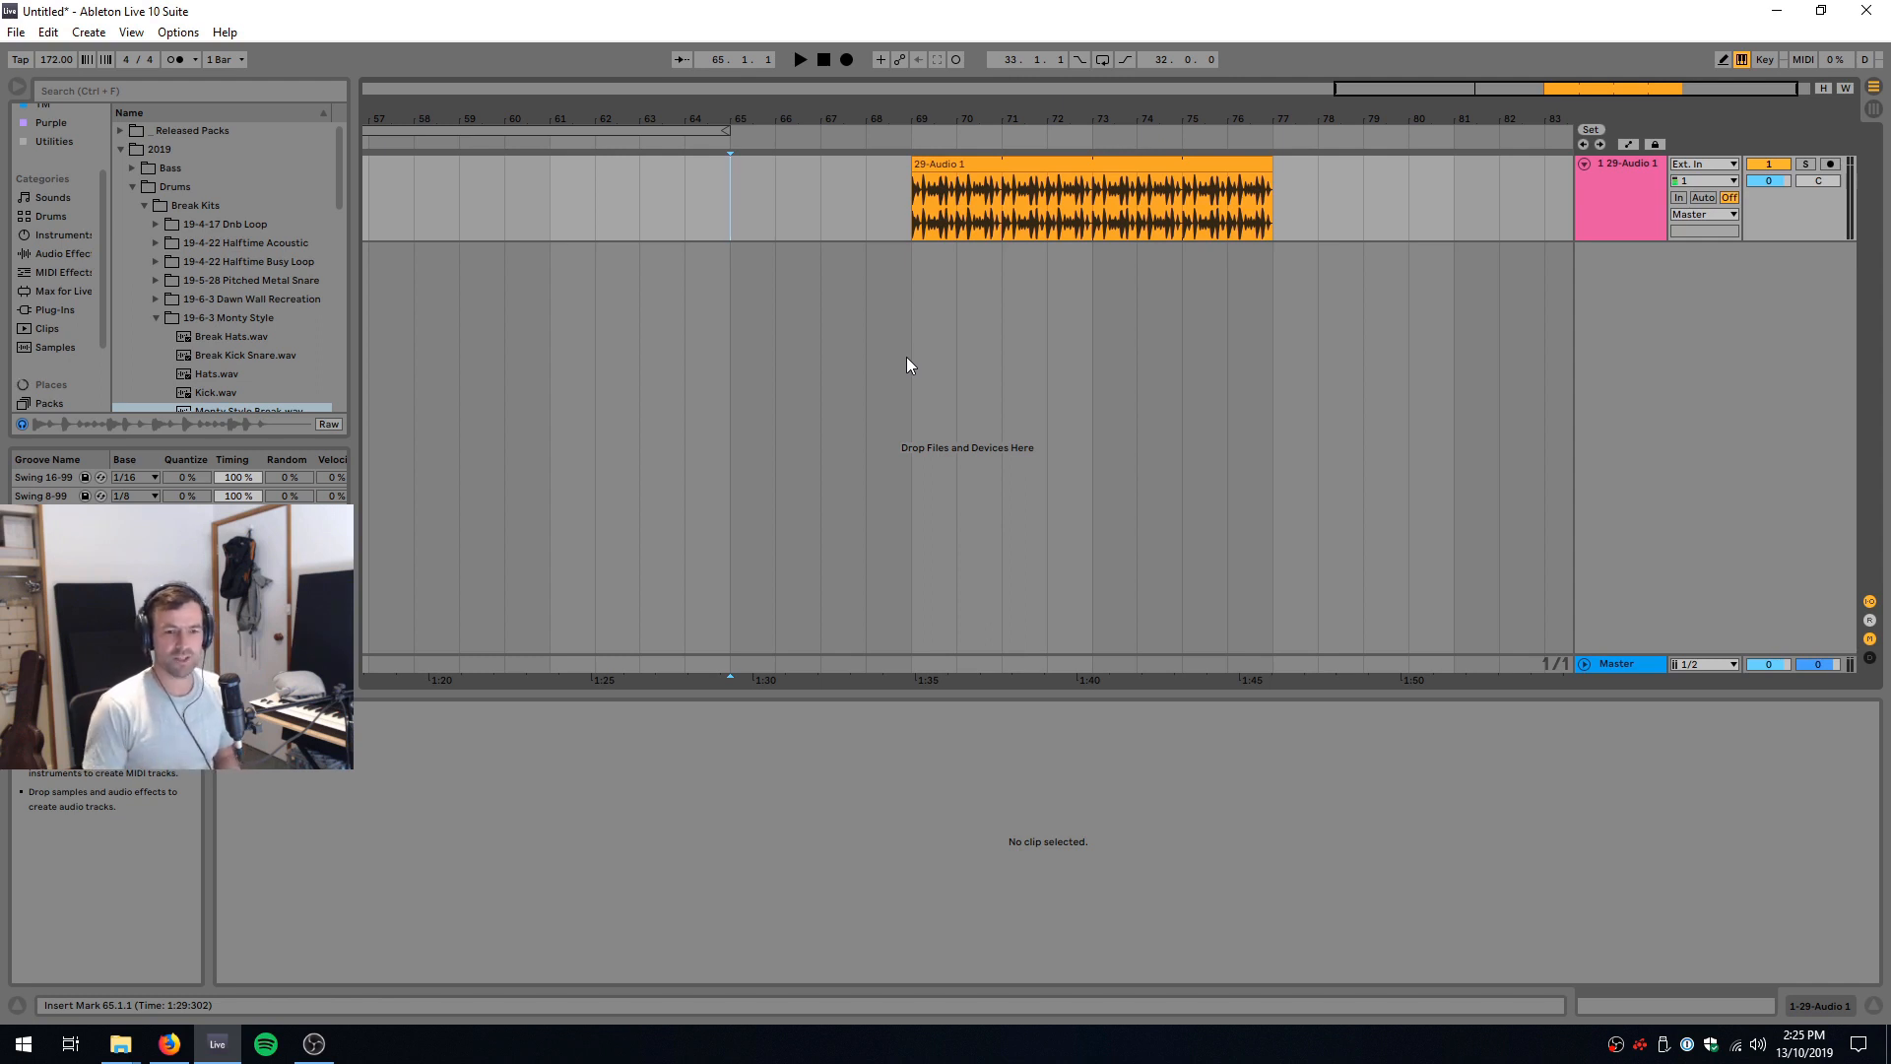
# Step: Play the drum break clip on the 29-Audio 1 track from bar 69, then stop playback
pyautogui.click(1019, 165)
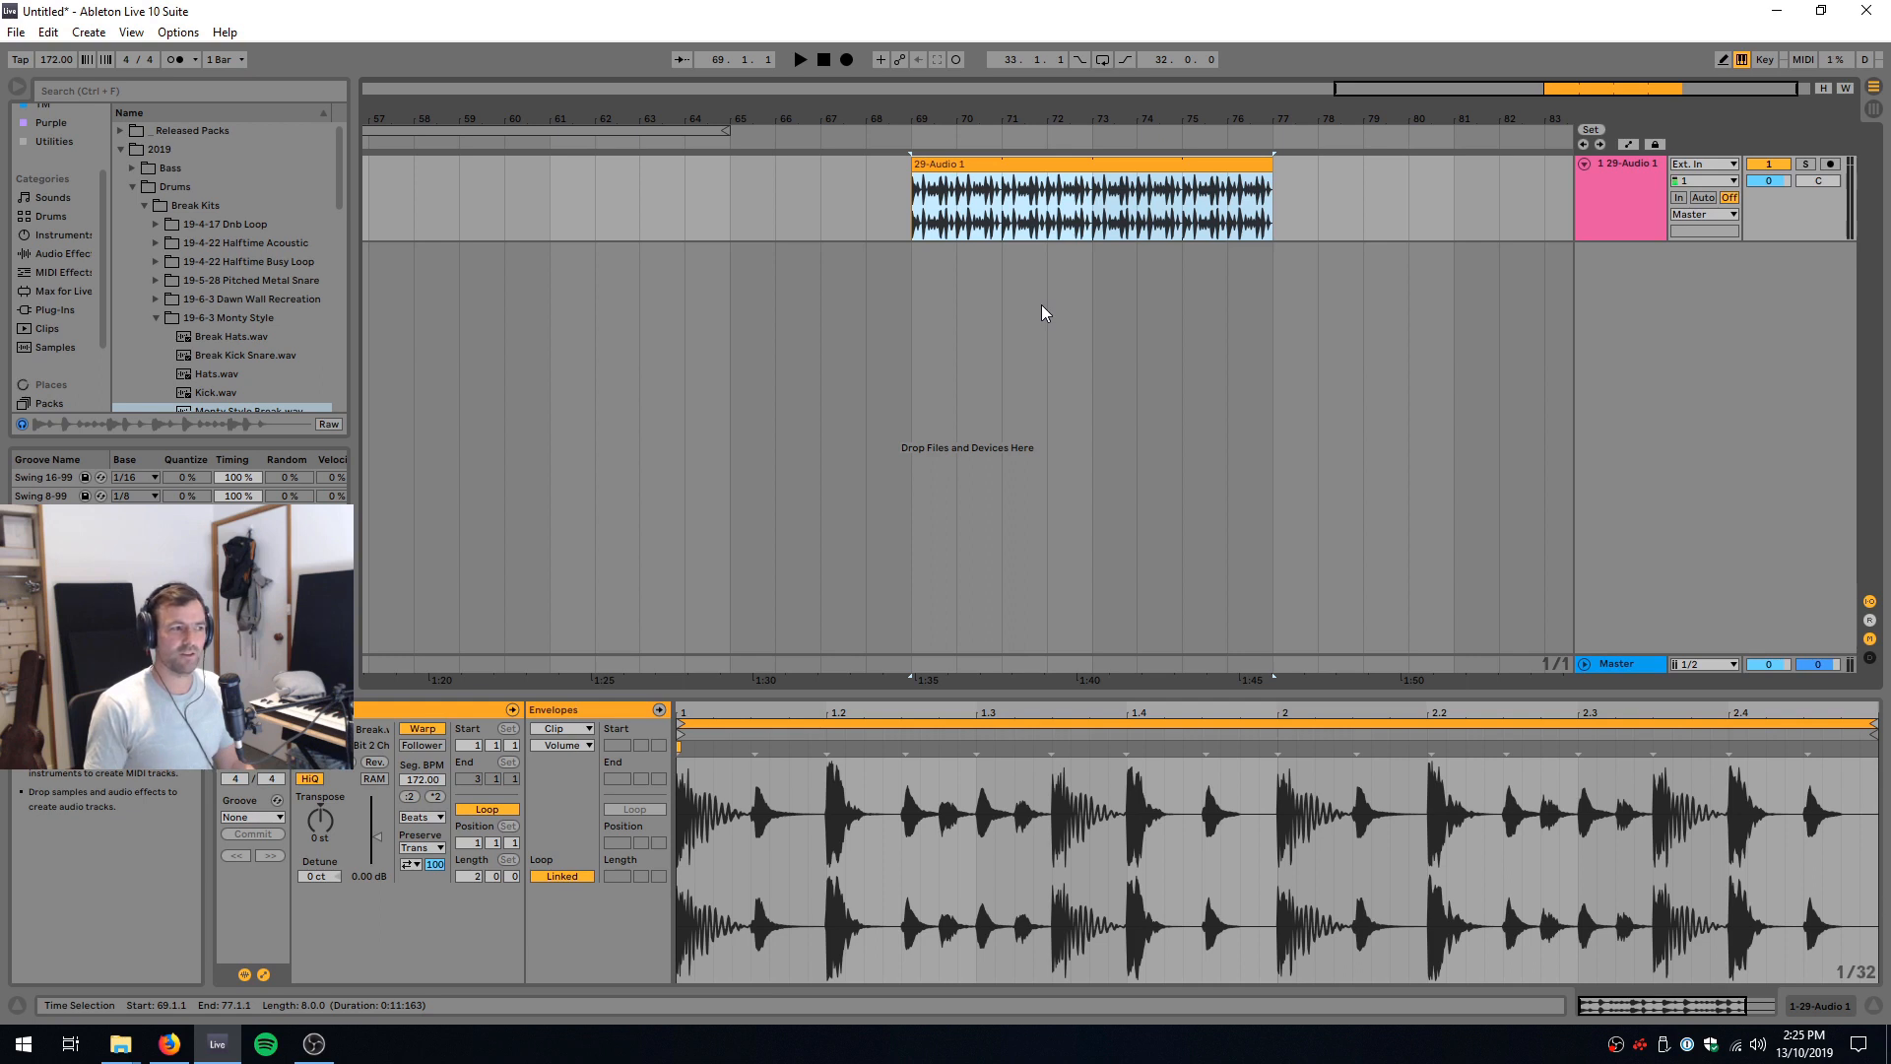
pyautogui.press('space')
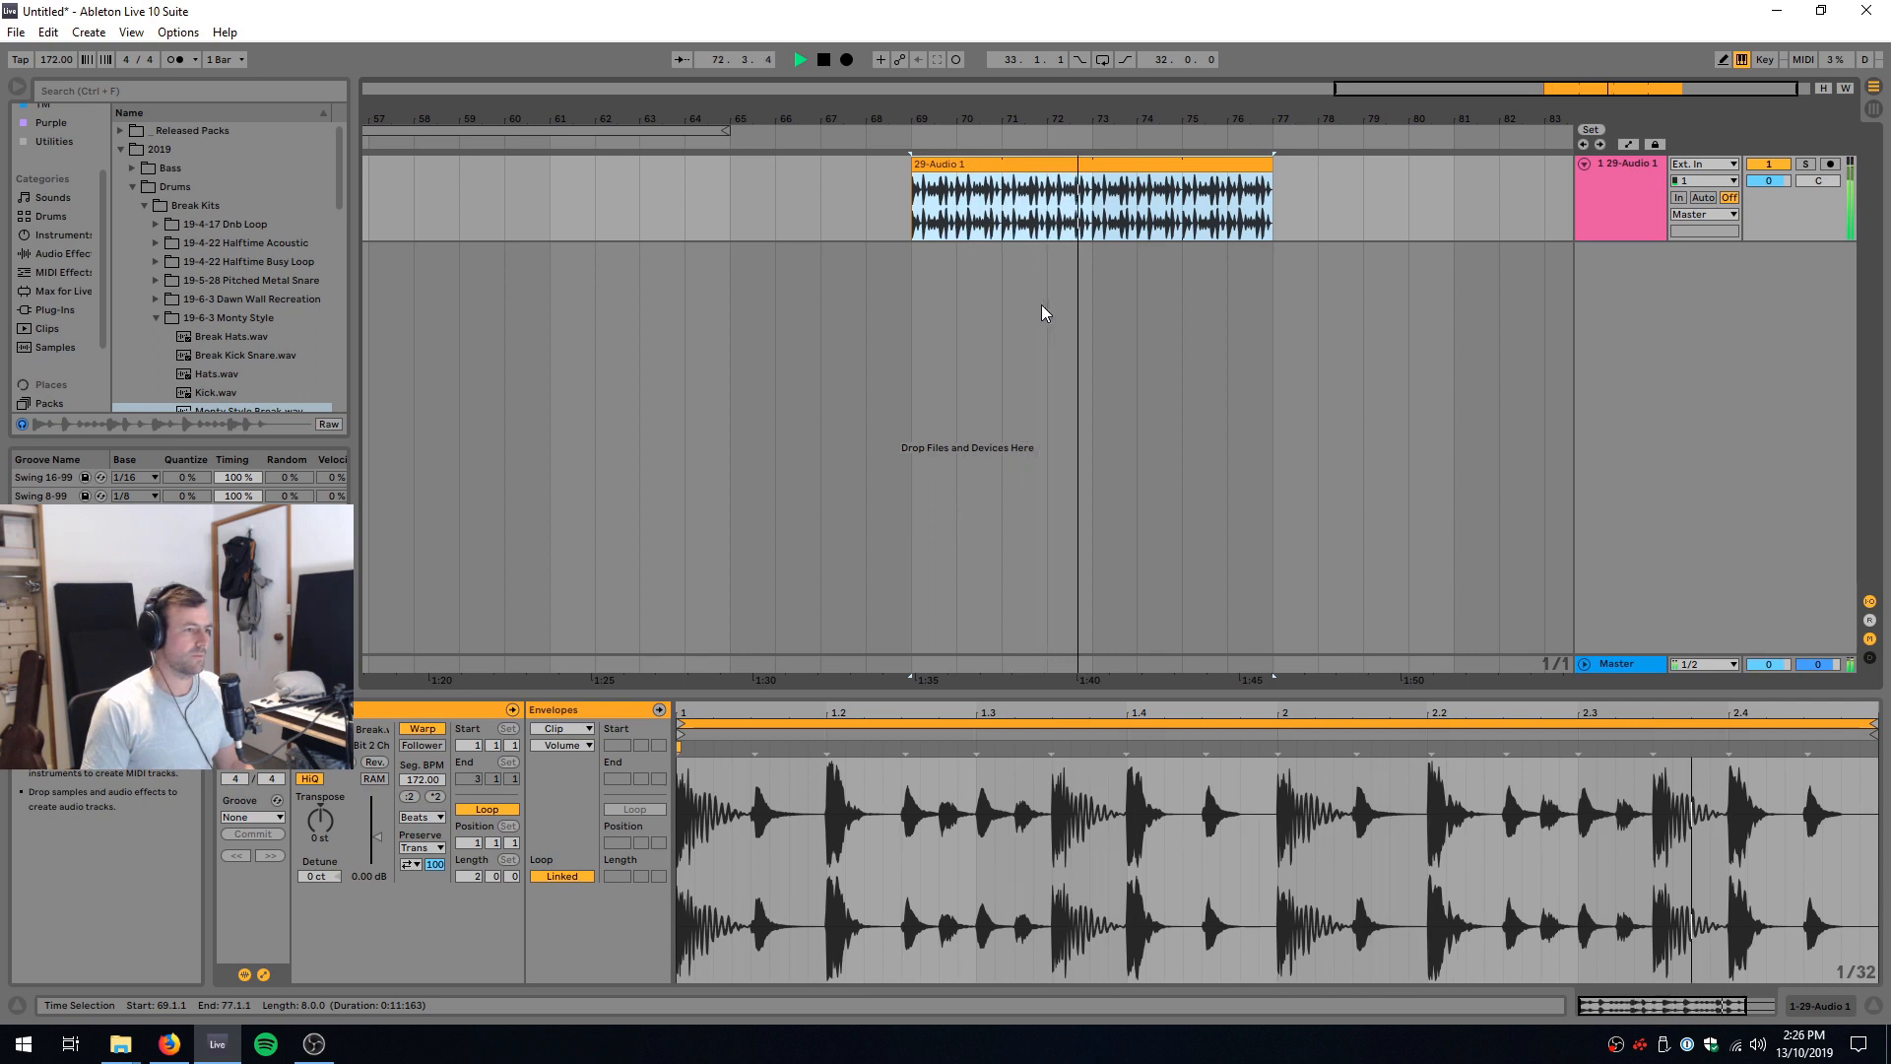
pyautogui.press('space')
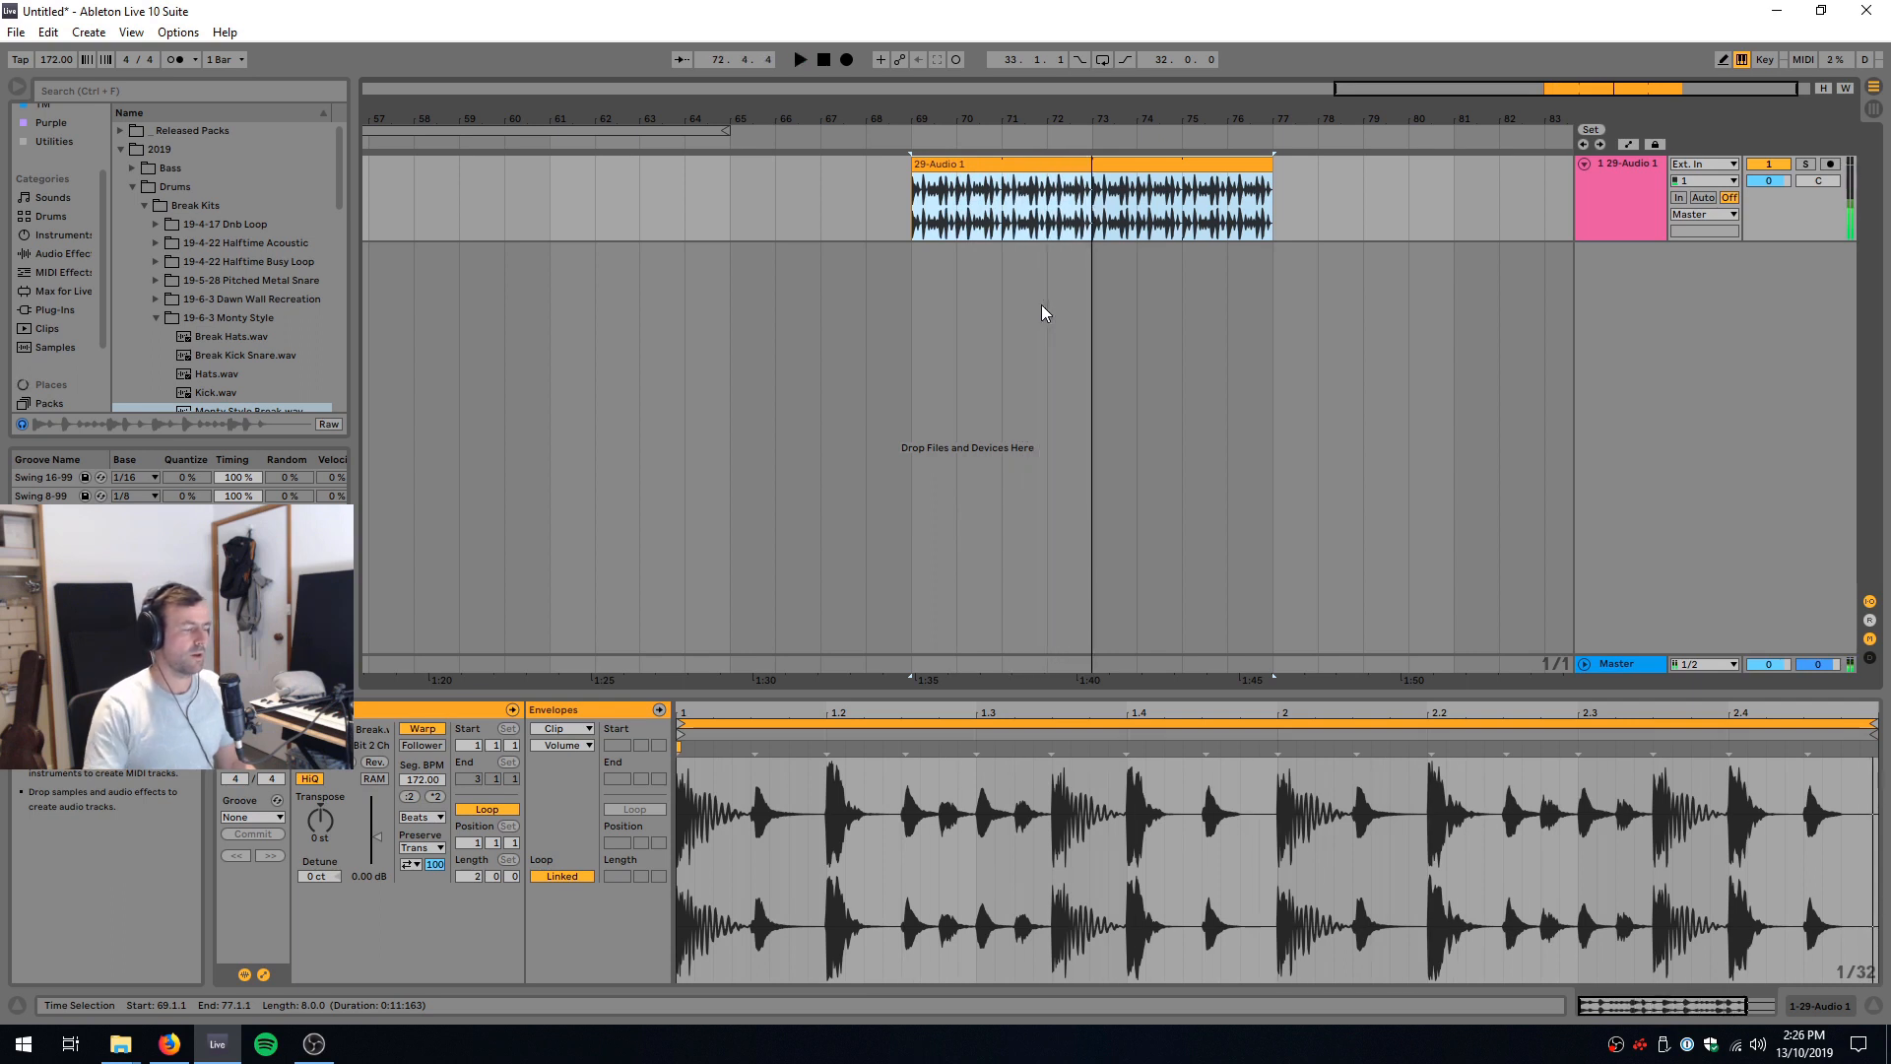
# Step: Search the browser for "filter", load Auto Filter onto the 29-Audio 1 track and clear the search
pyautogui.click(1615, 215)
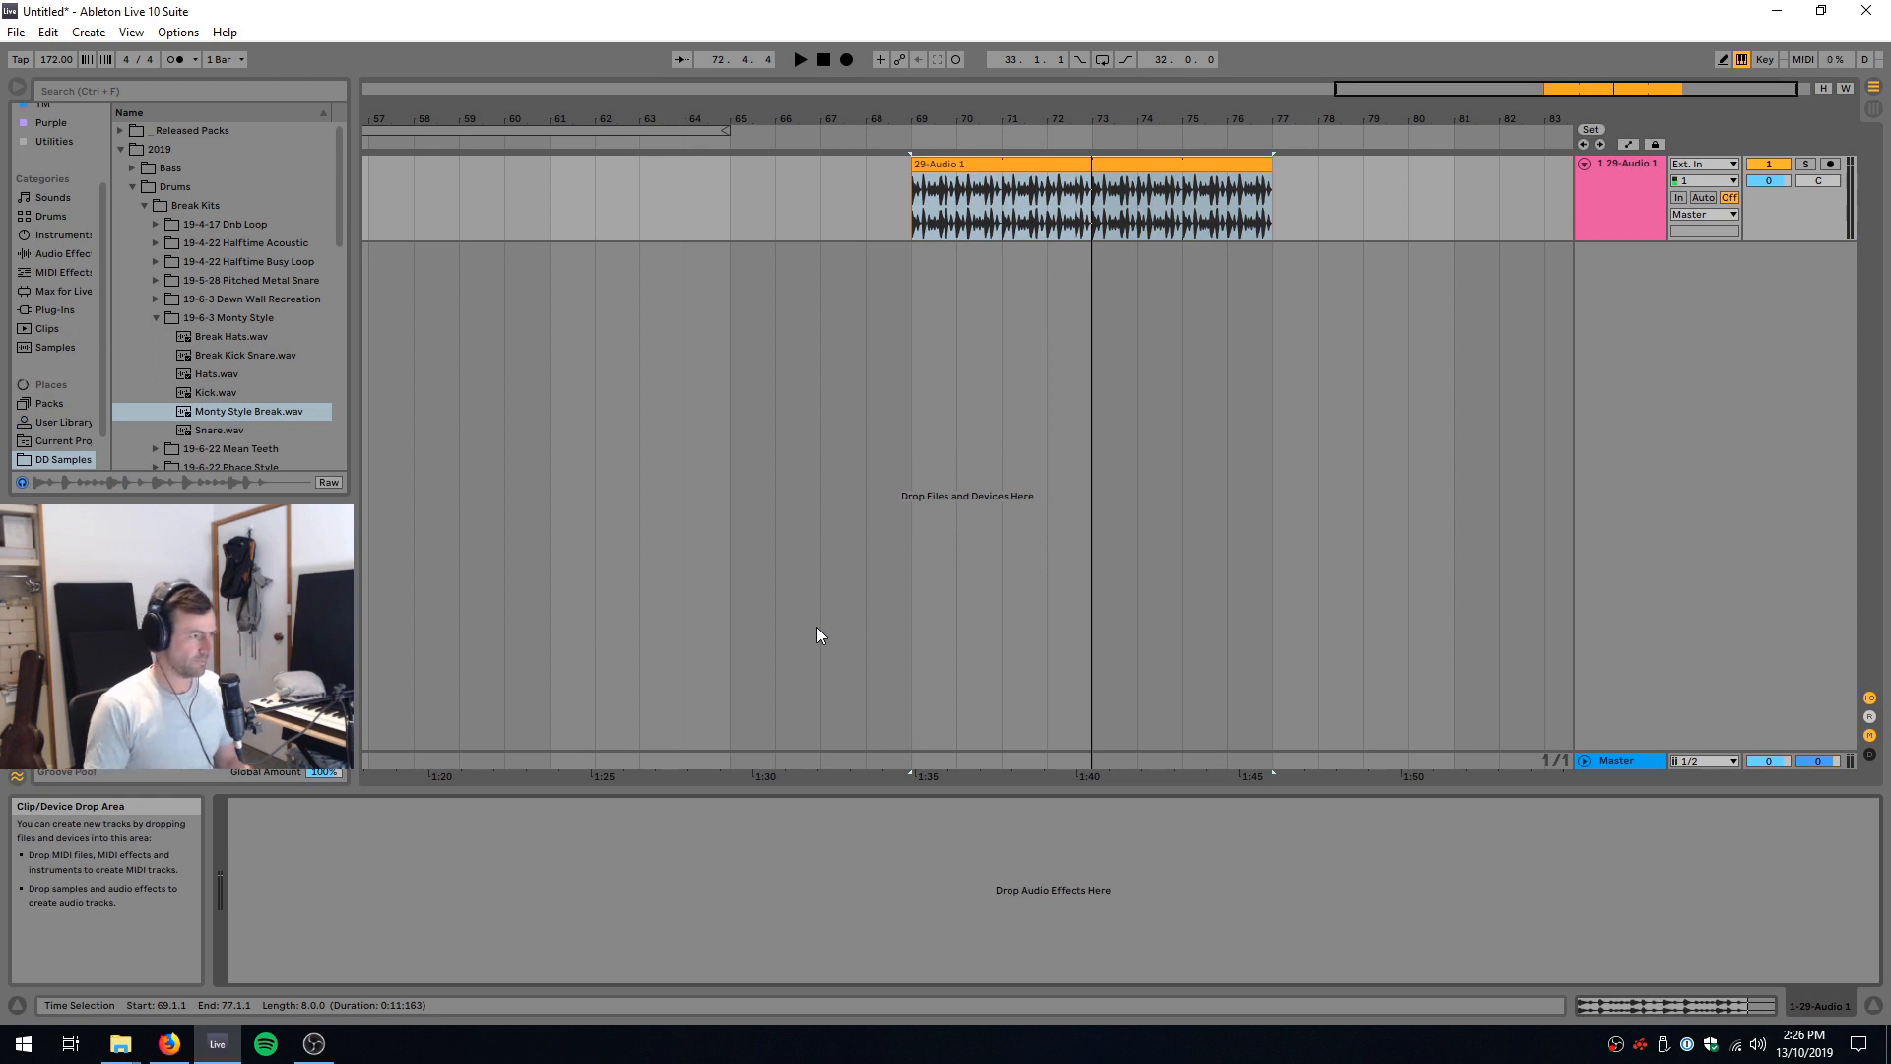
pyautogui.hotkey('ctrl', 'f')
pyautogui.write('filter')
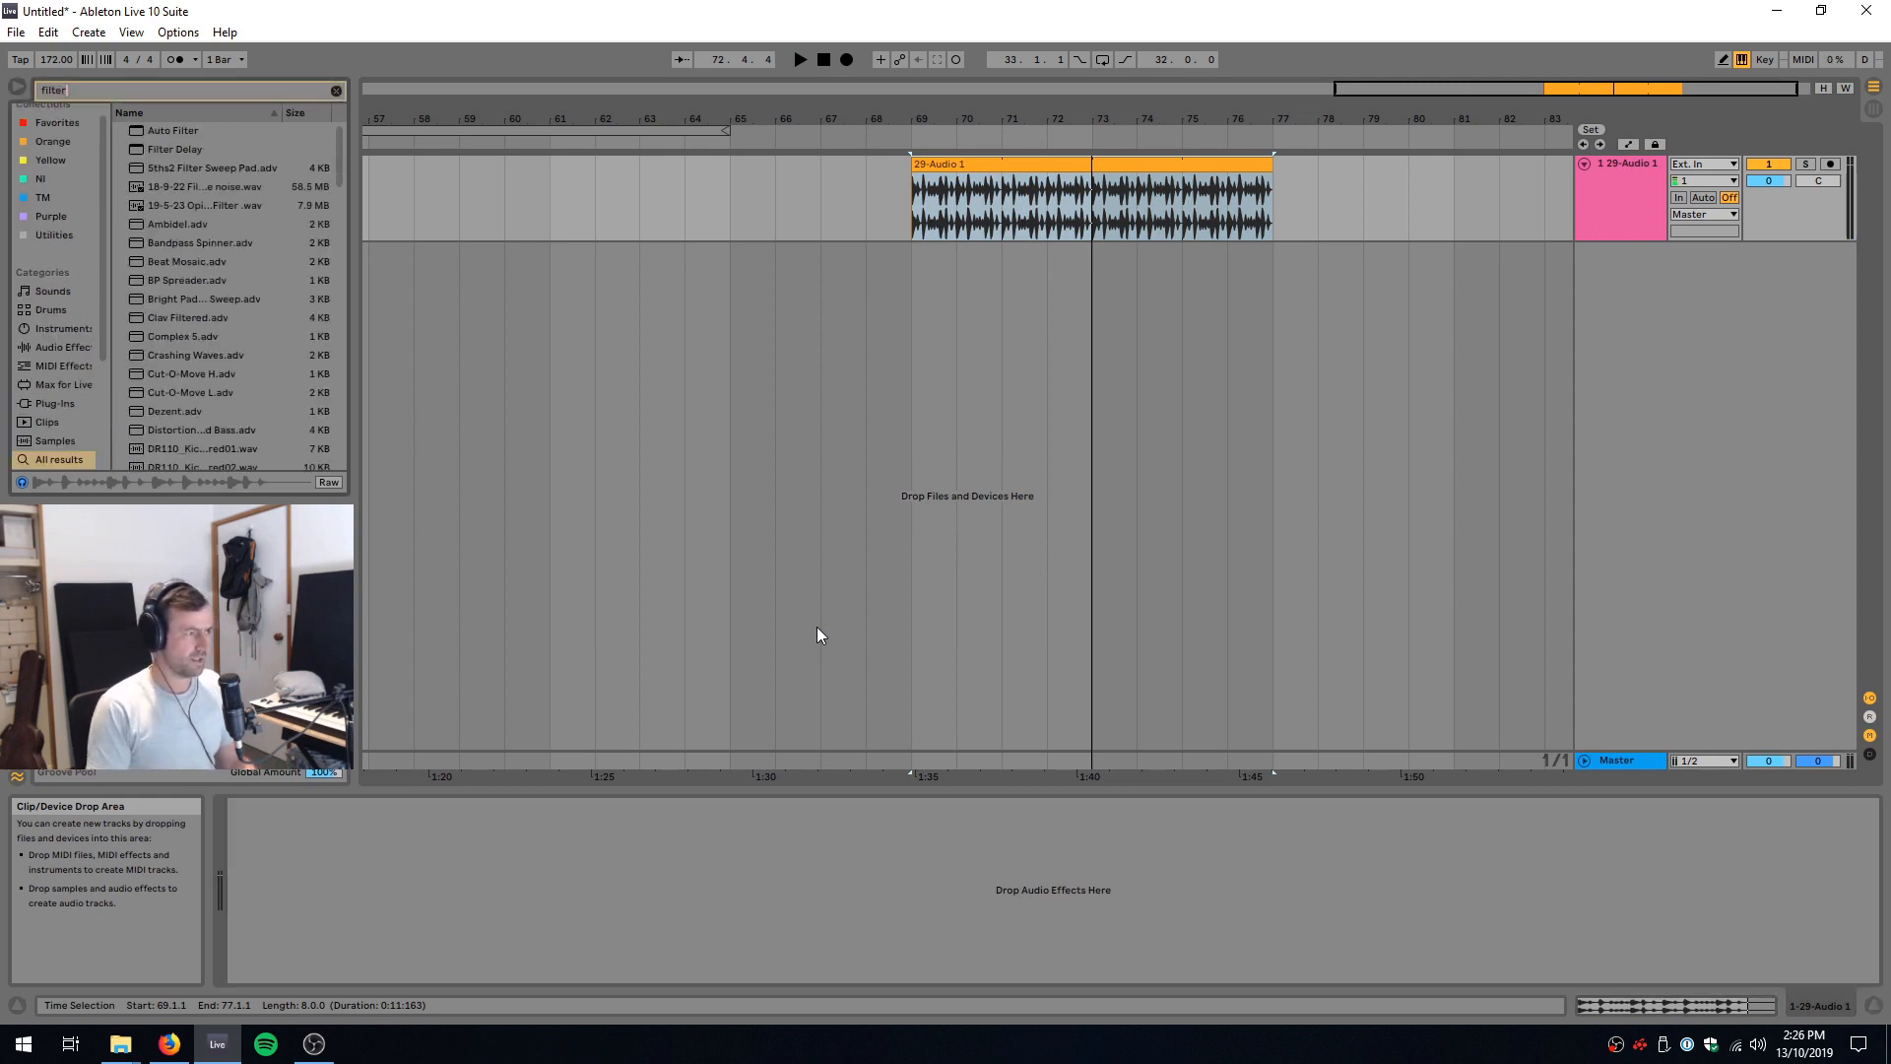
pyautogui.press('Down')
pyautogui.press('Return')
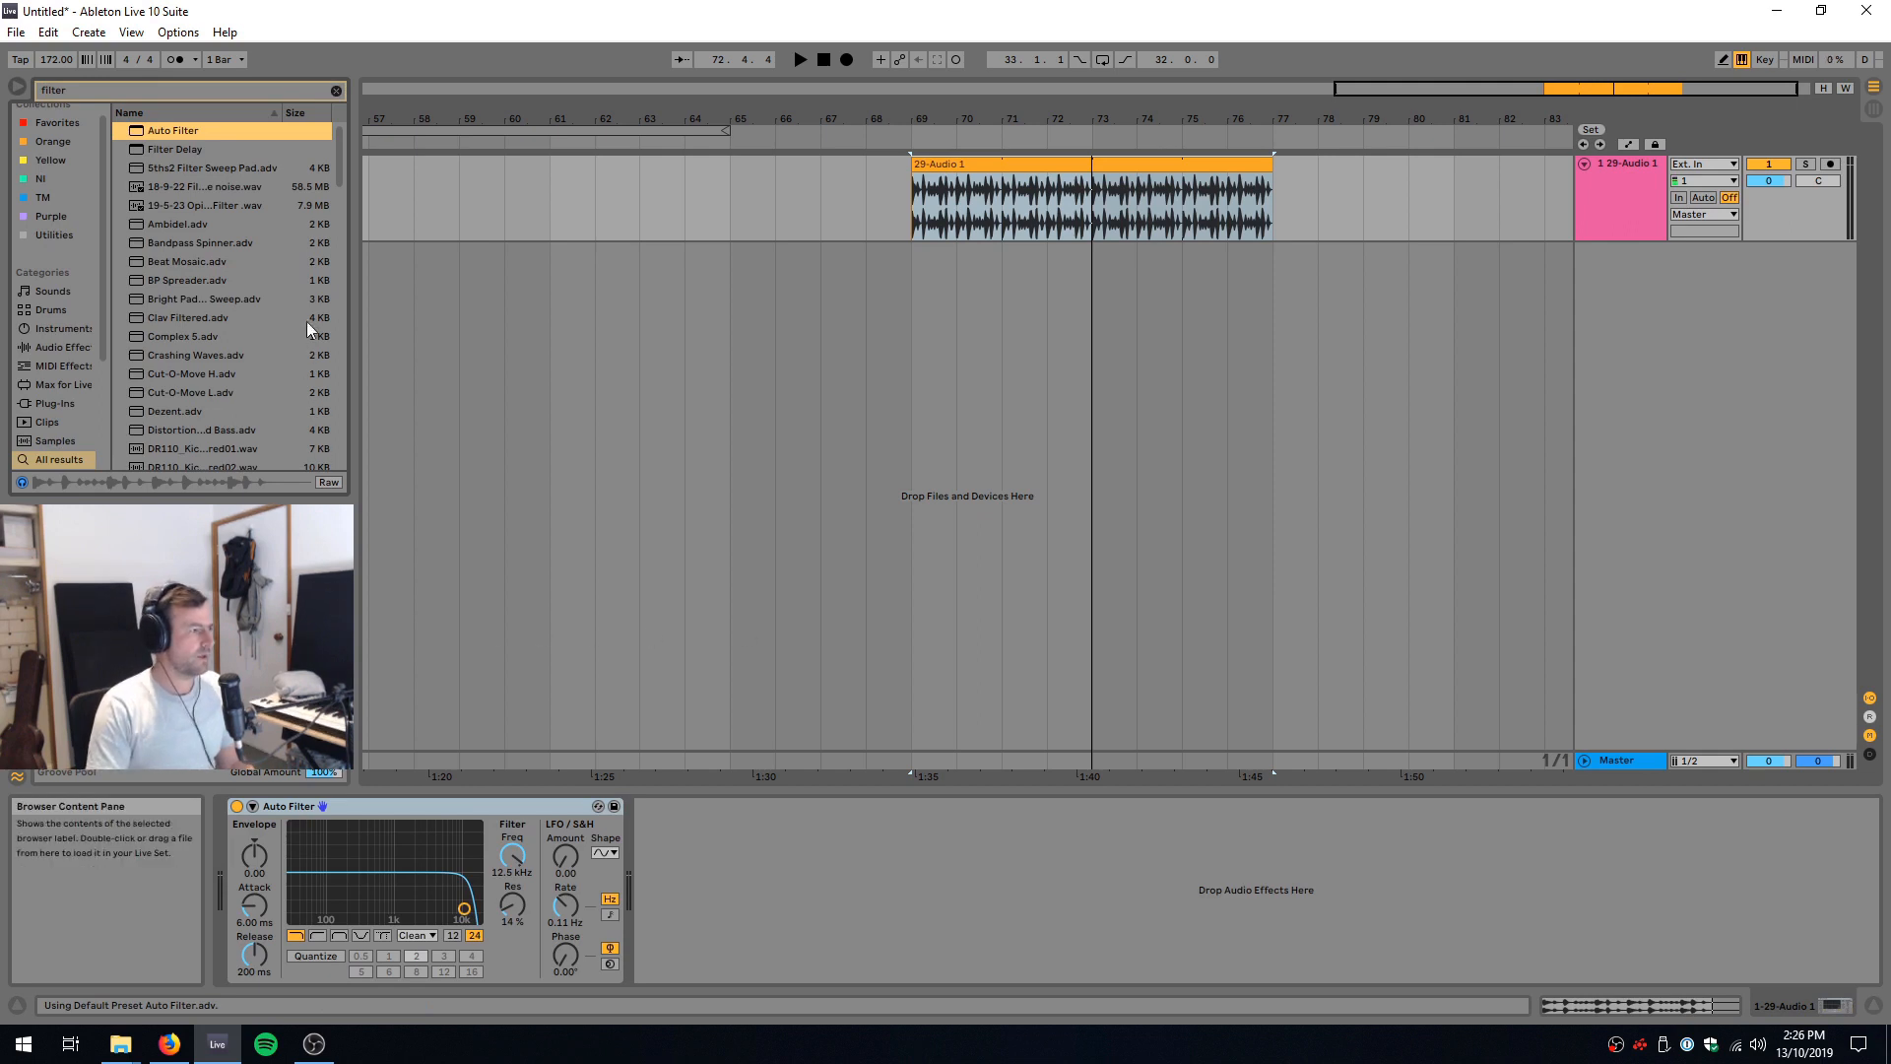
pyautogui.press('Escape')
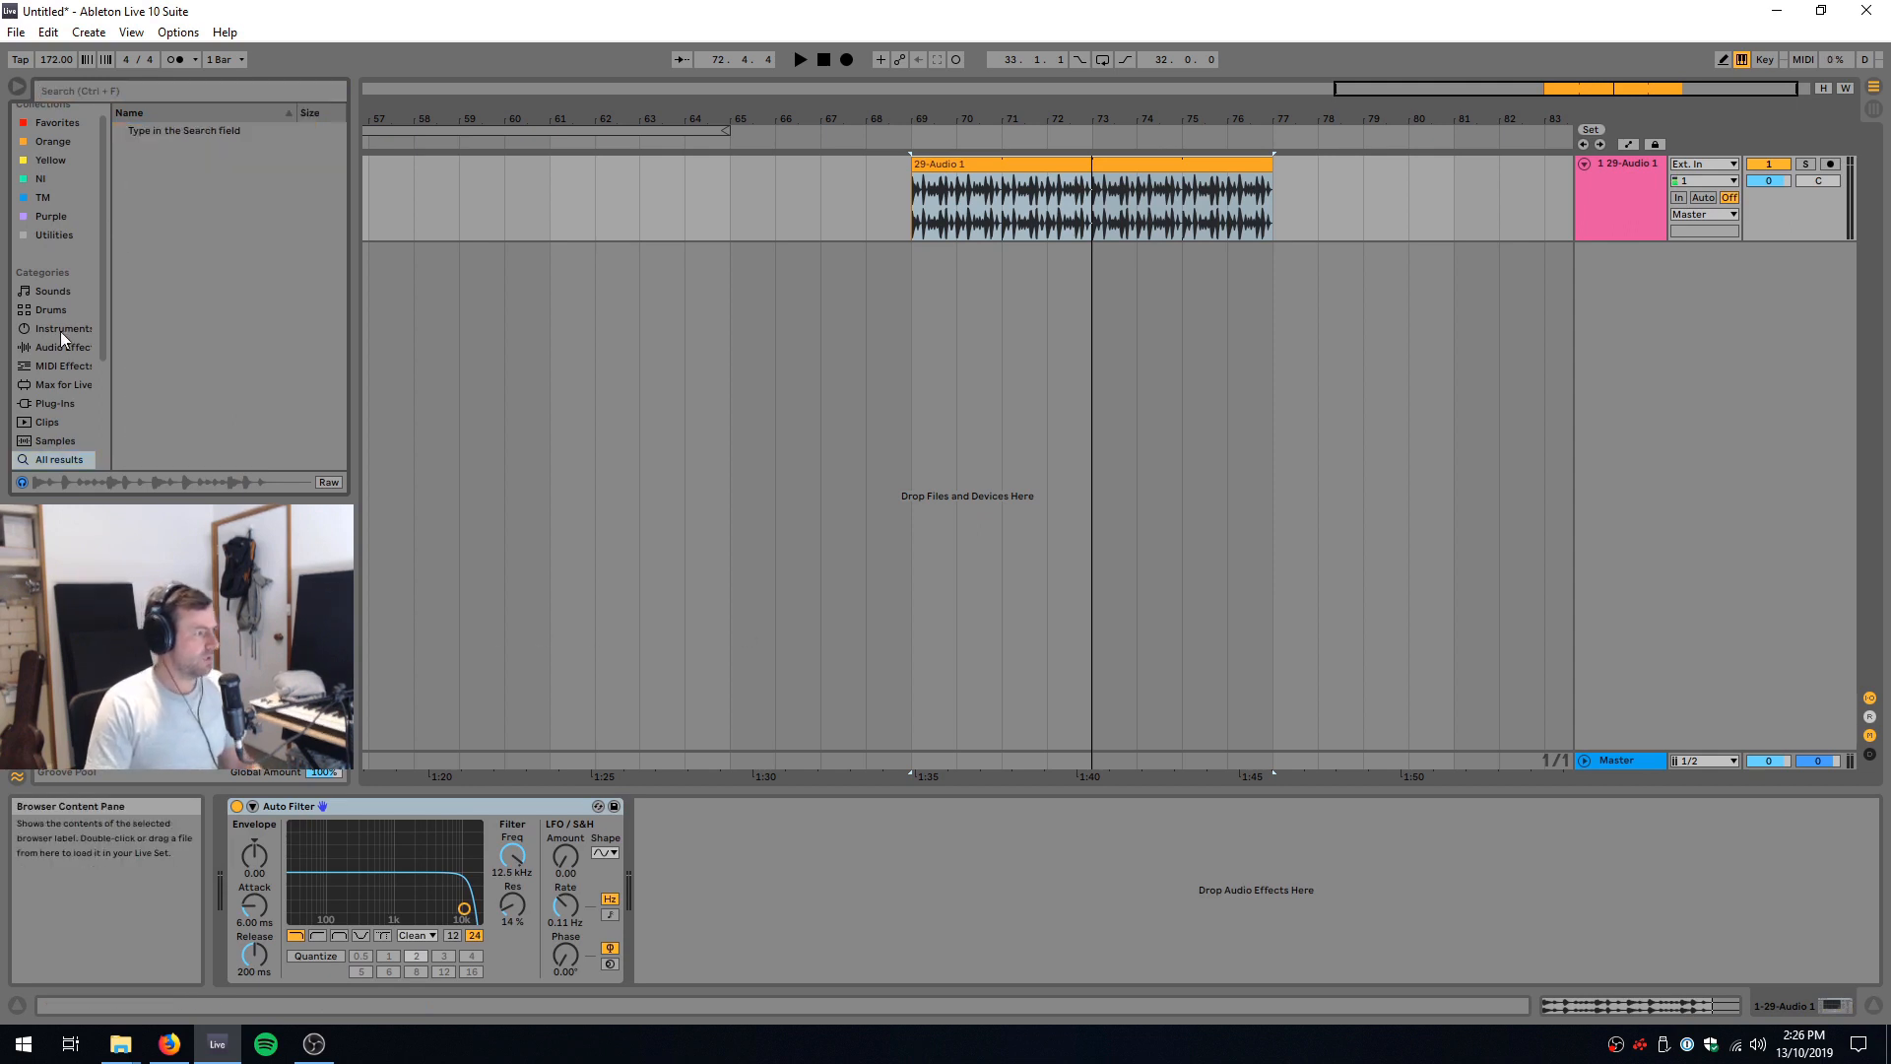
# Step: Add the Auto Pan, Chorus and Delay audio effects after Auto Filter in the track's device chain
pyautogui.click(62, 348)
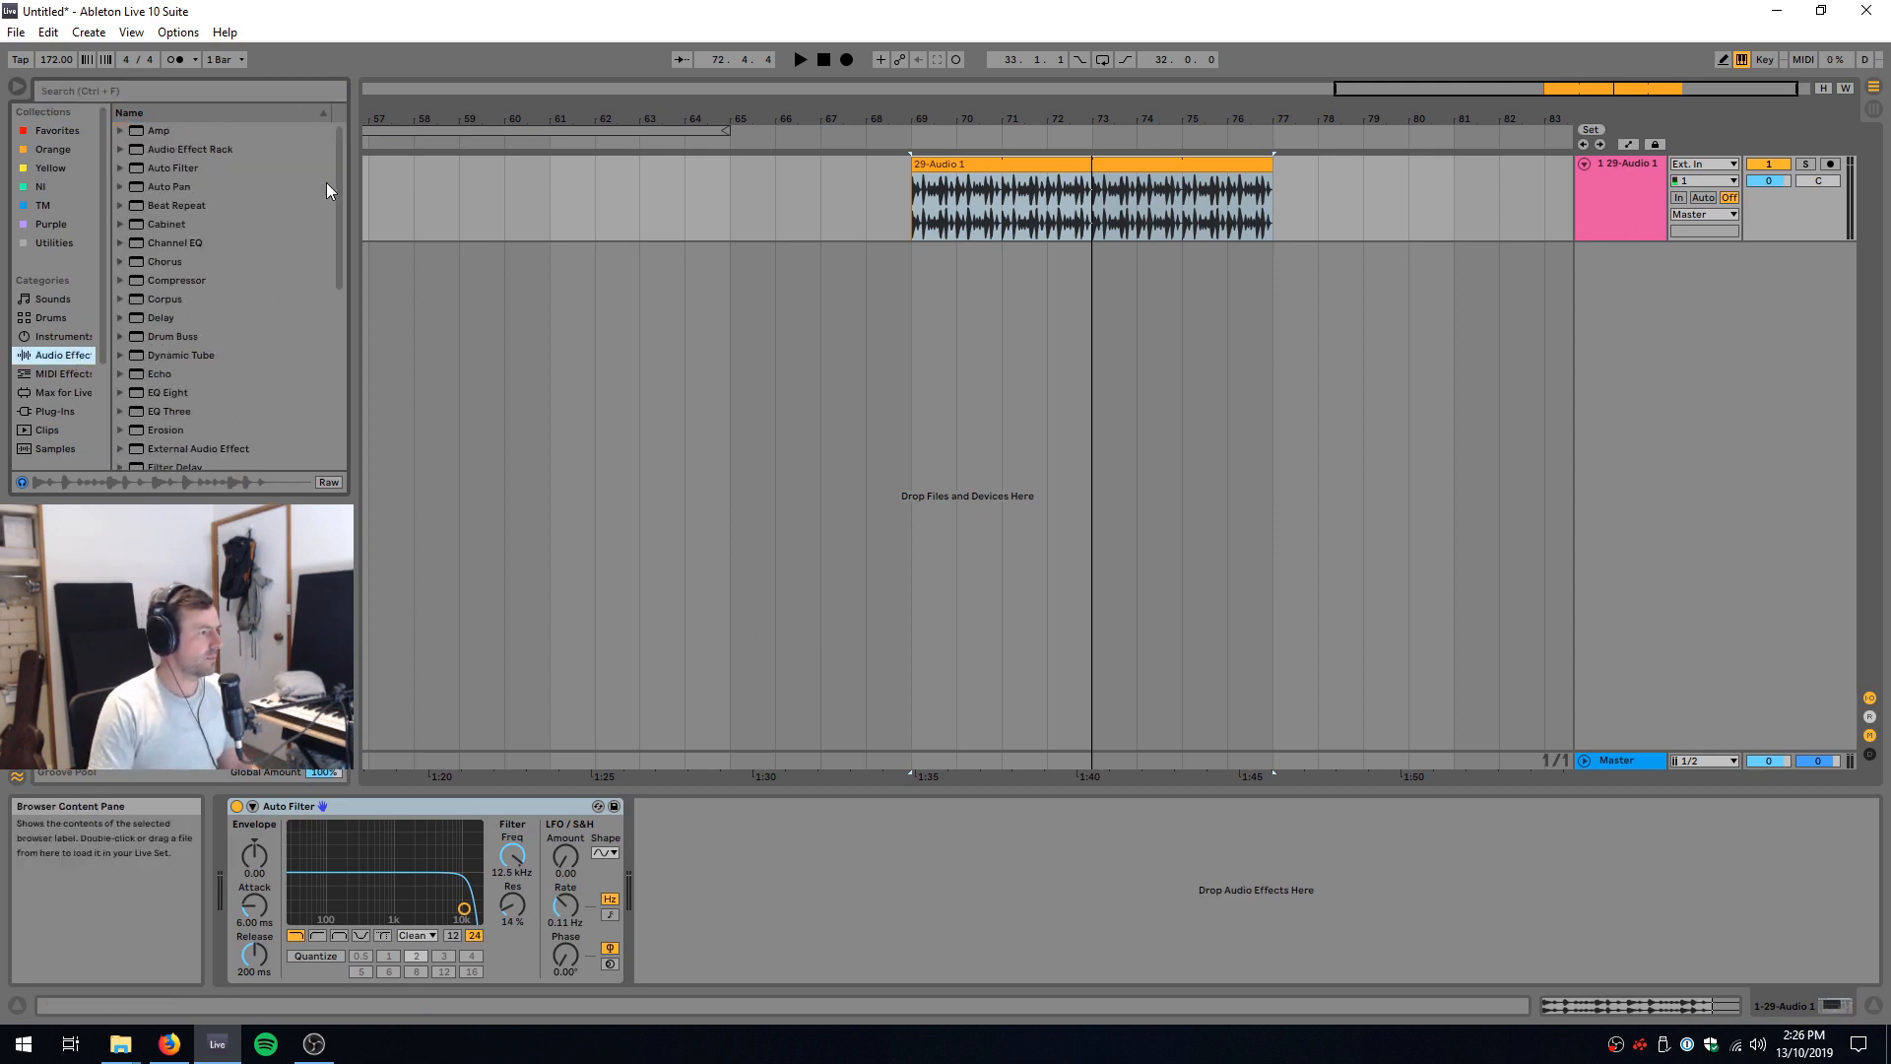
pyautogui.moveTo(156, 188); pyautogui.dragTo(729, 881)
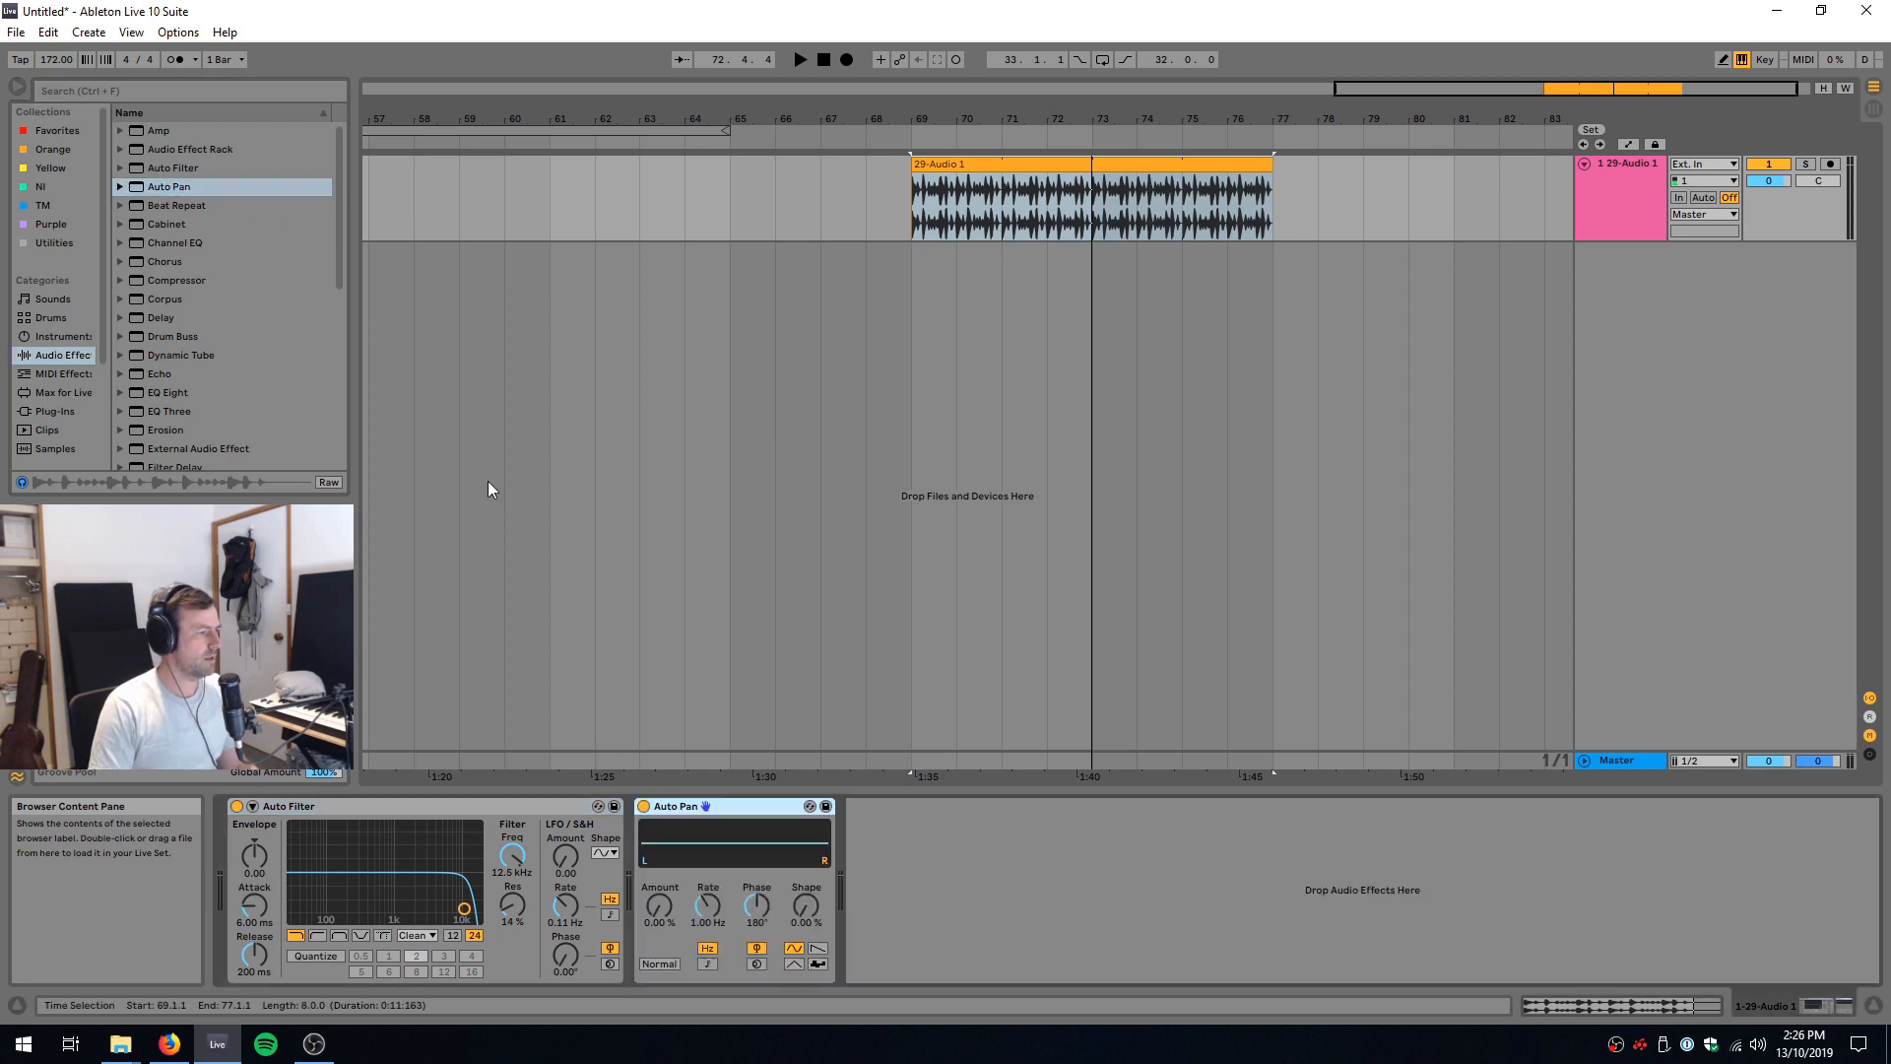
pyautogui.moveTo(149, 261); pyautogui.dragTo(931, 930)
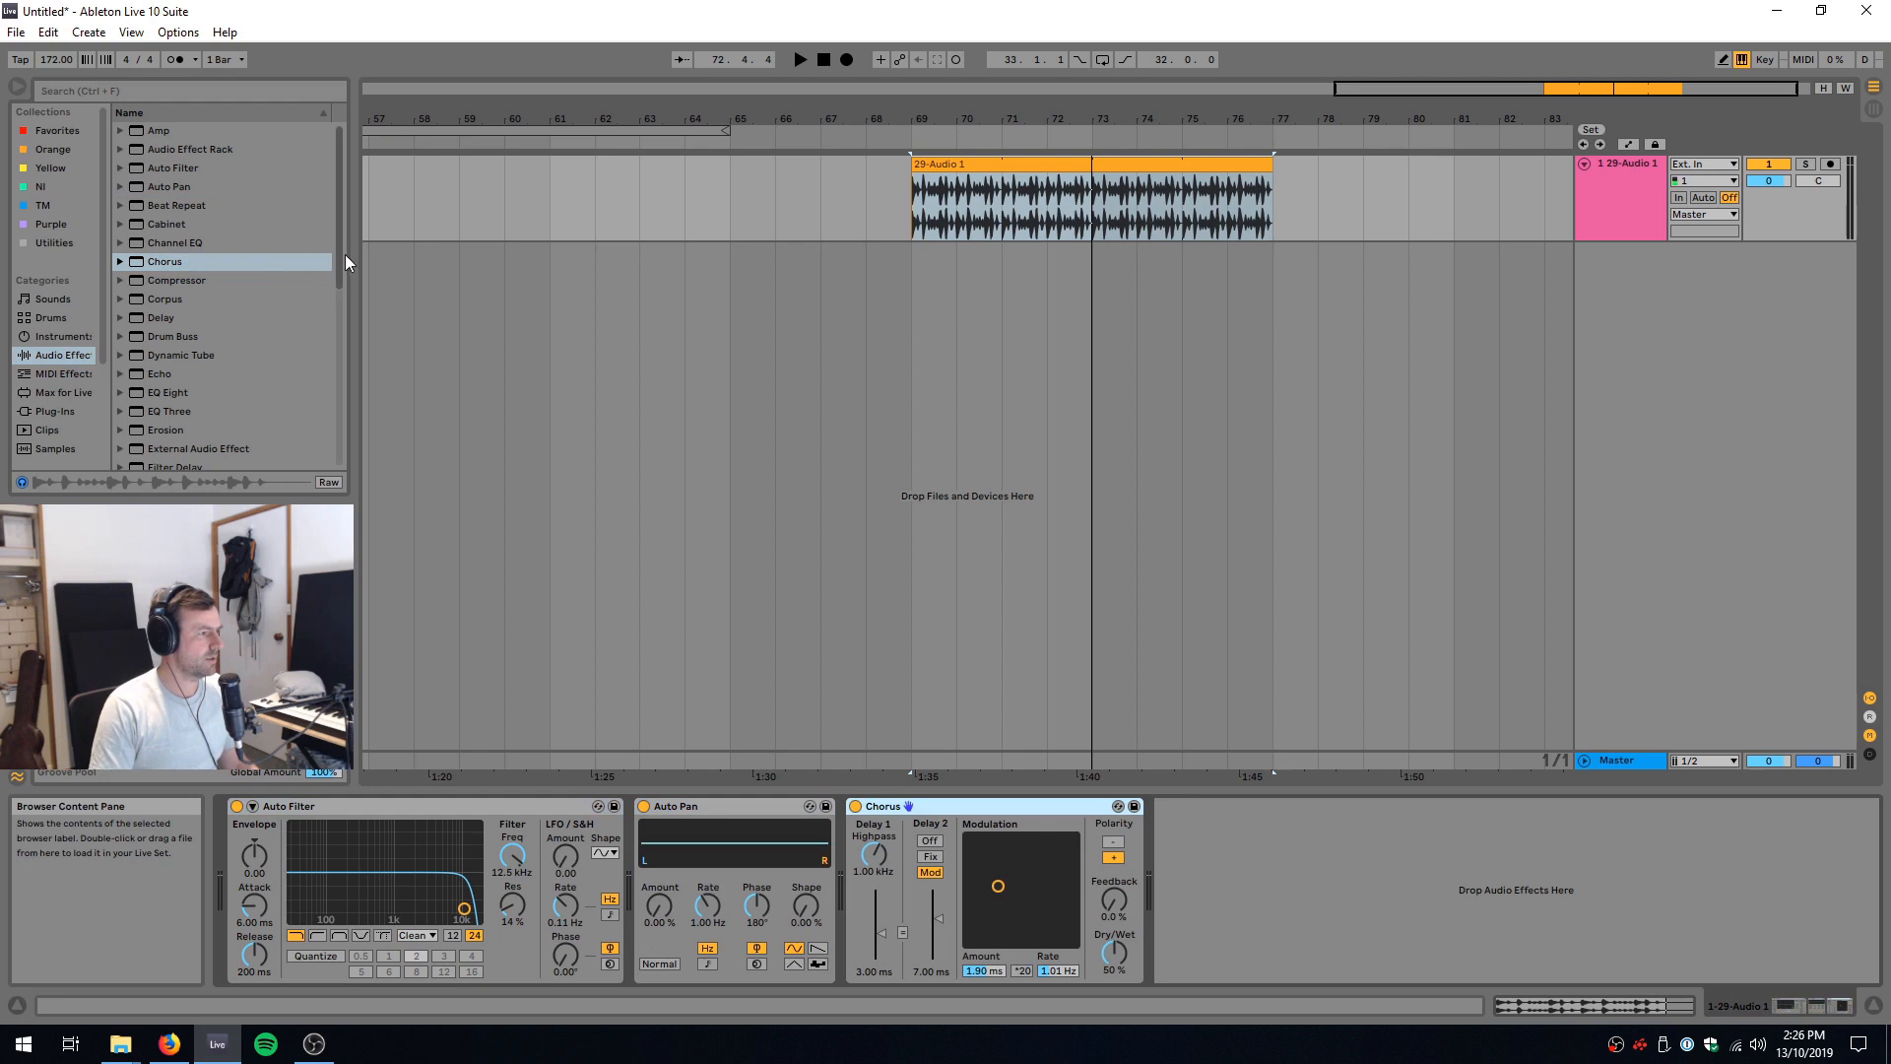
pyautogui.moveTo(339, 256); pyautogui.dragTo(340, 311)
pyautogui.moveTo(170, 207); pyautogui.dragTo(1366, 916)
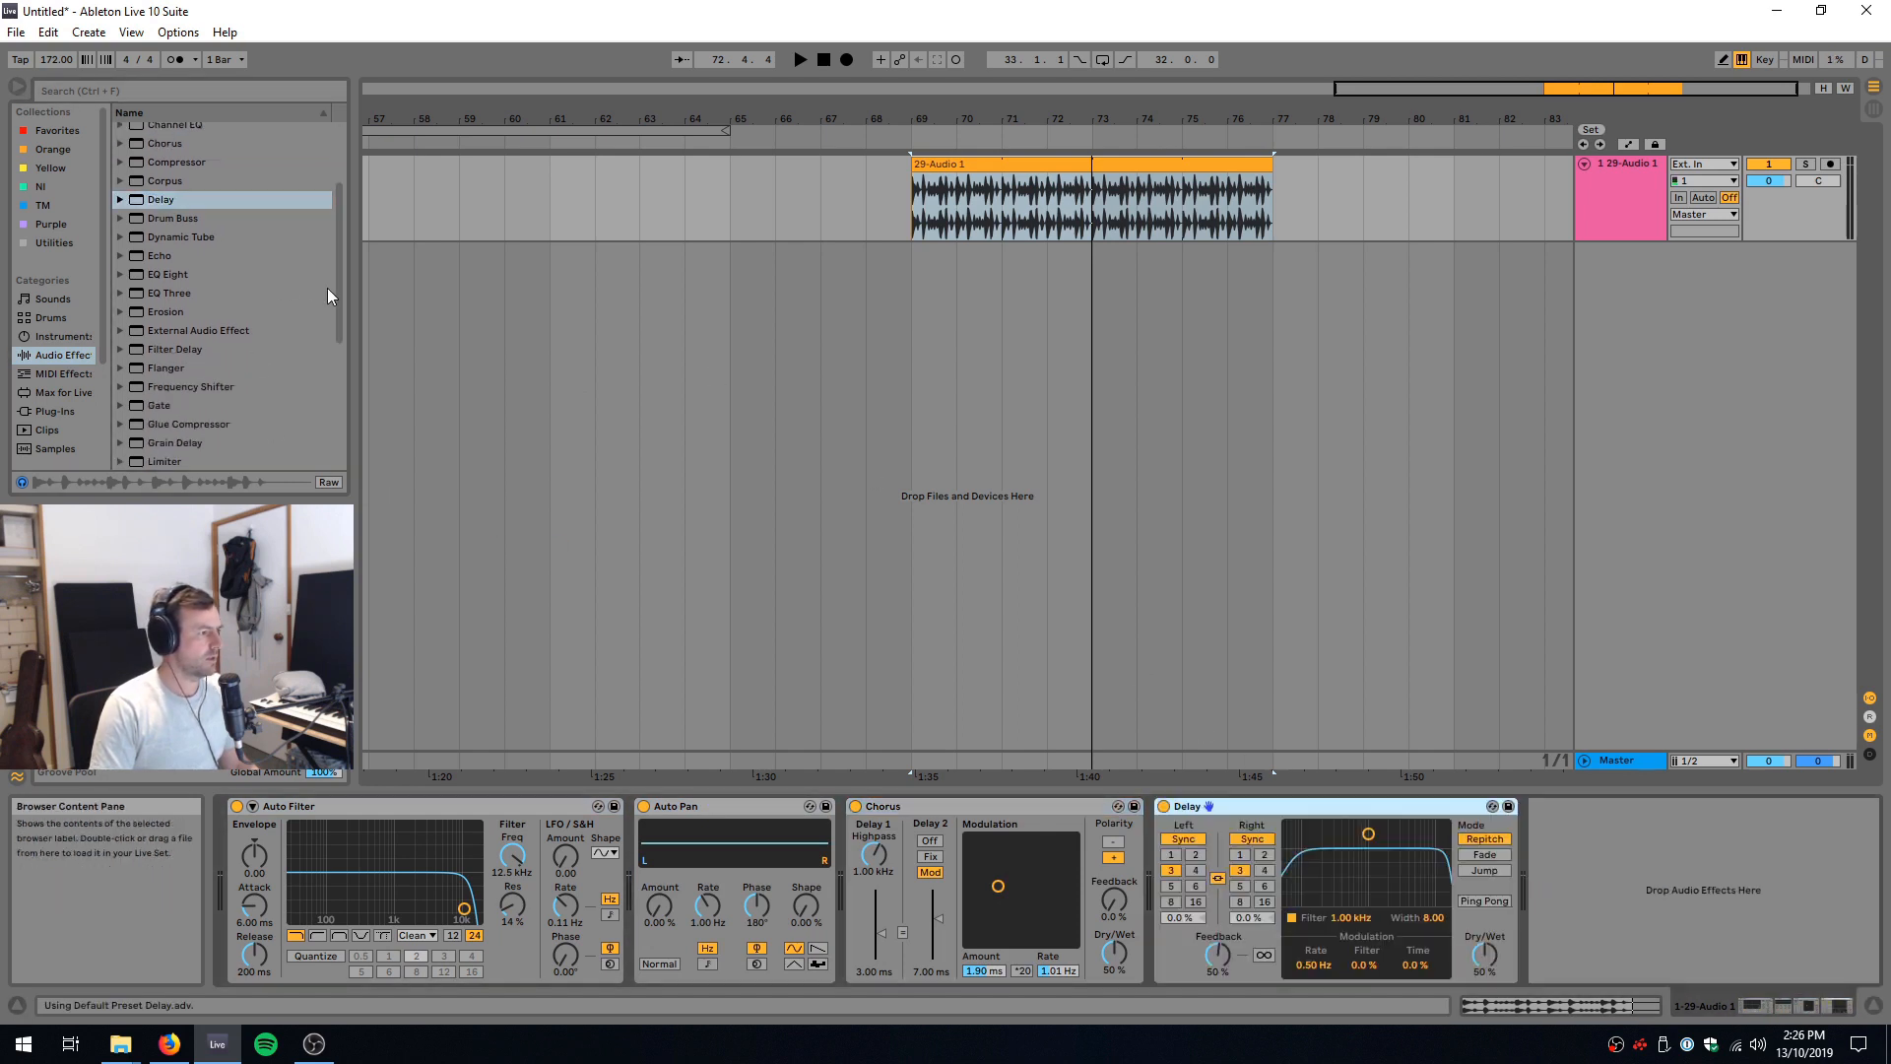
pyautogui.scroll(-5, 327, 288)
# Step: Group all four devices, from Auto Filter through Delay, into an Audio Effect Rack
pyautogui.click(539, 806)
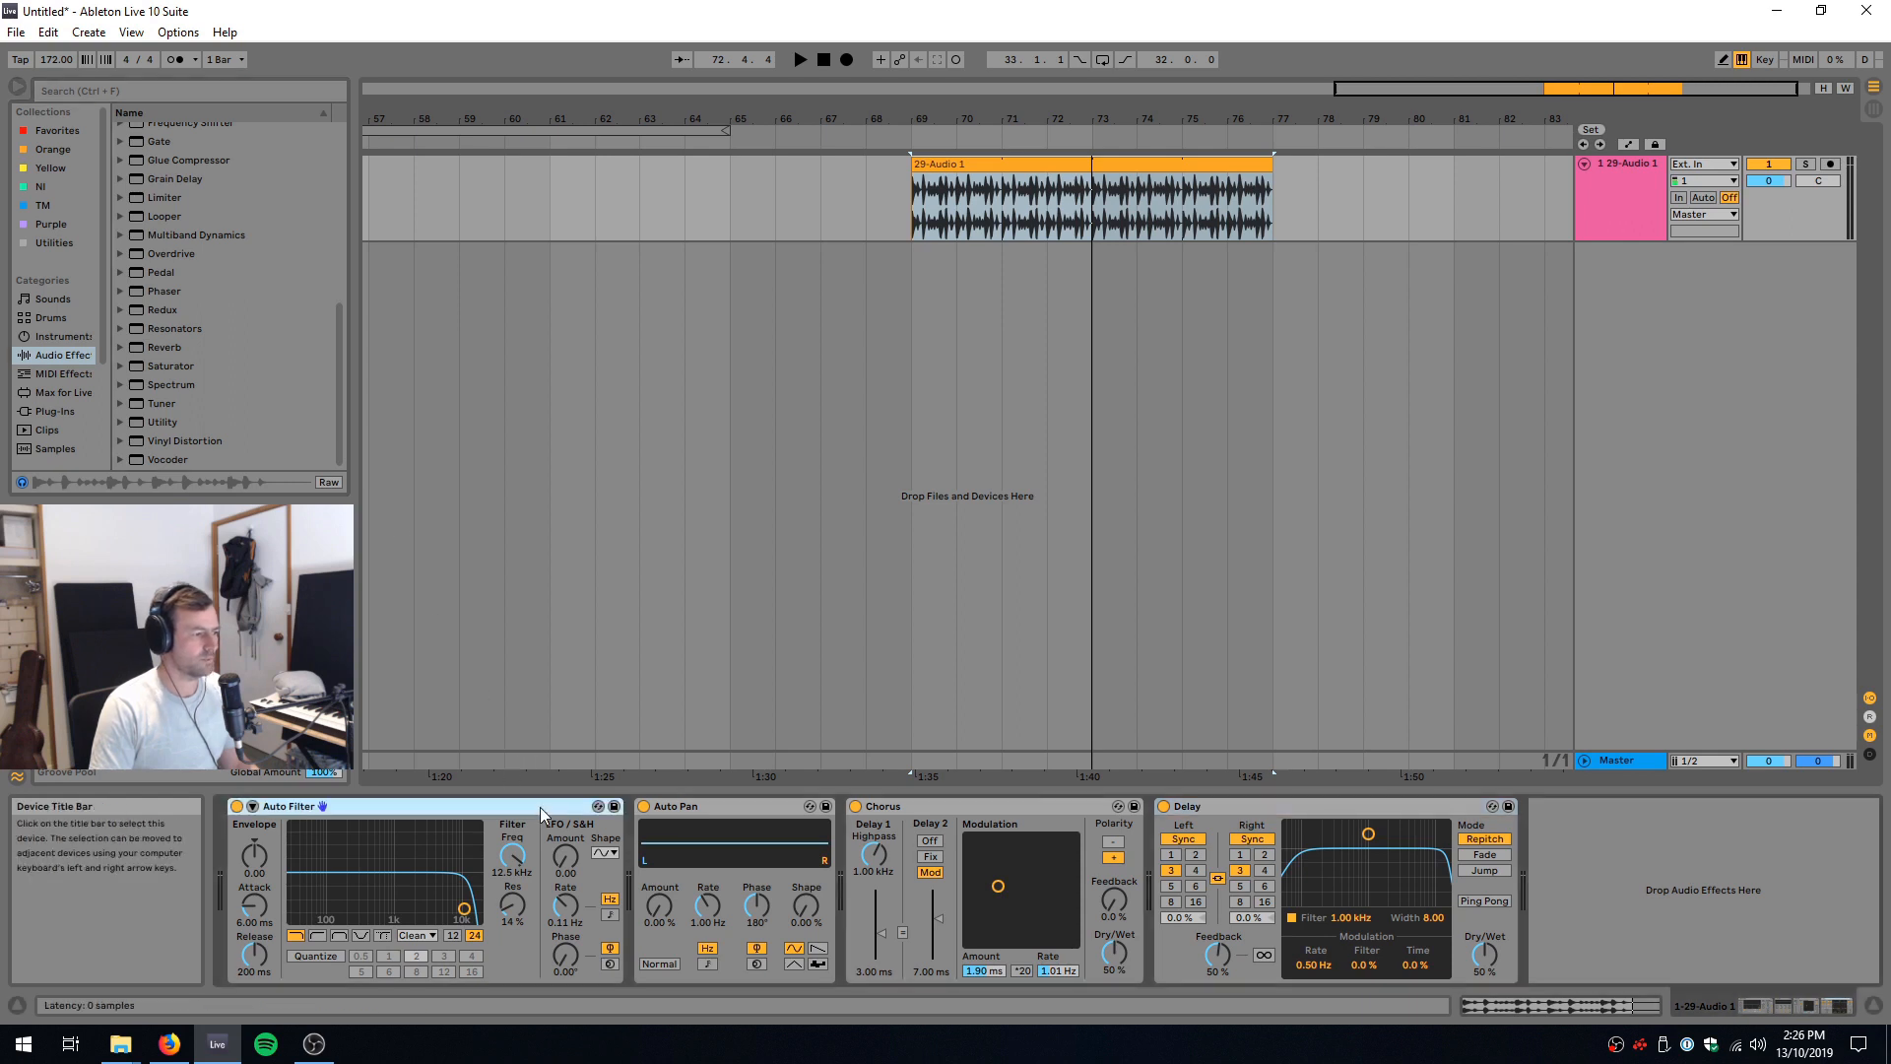
pyautogui.keyDown('shift'); pyautogui.click(1399, 806); pyautogui.keyUp('shift')
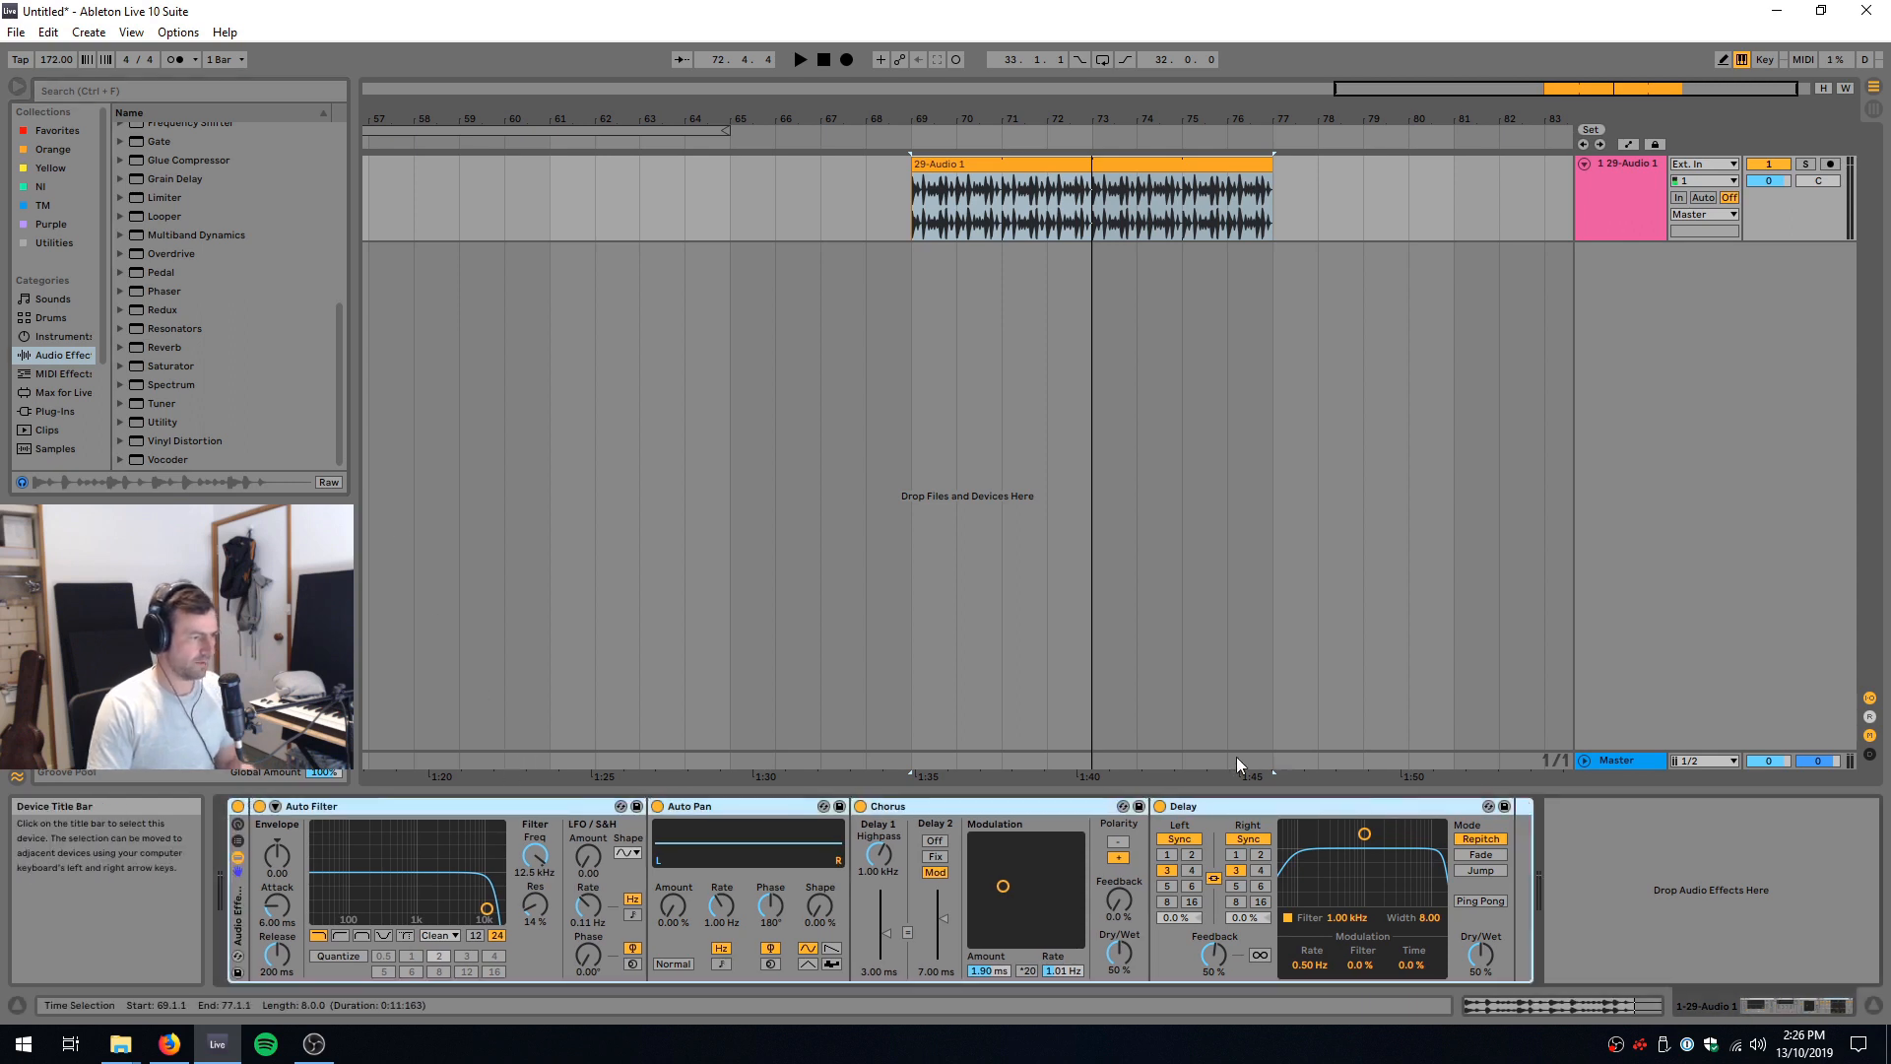
pyautogui.hotkey('ctrl', 'g')
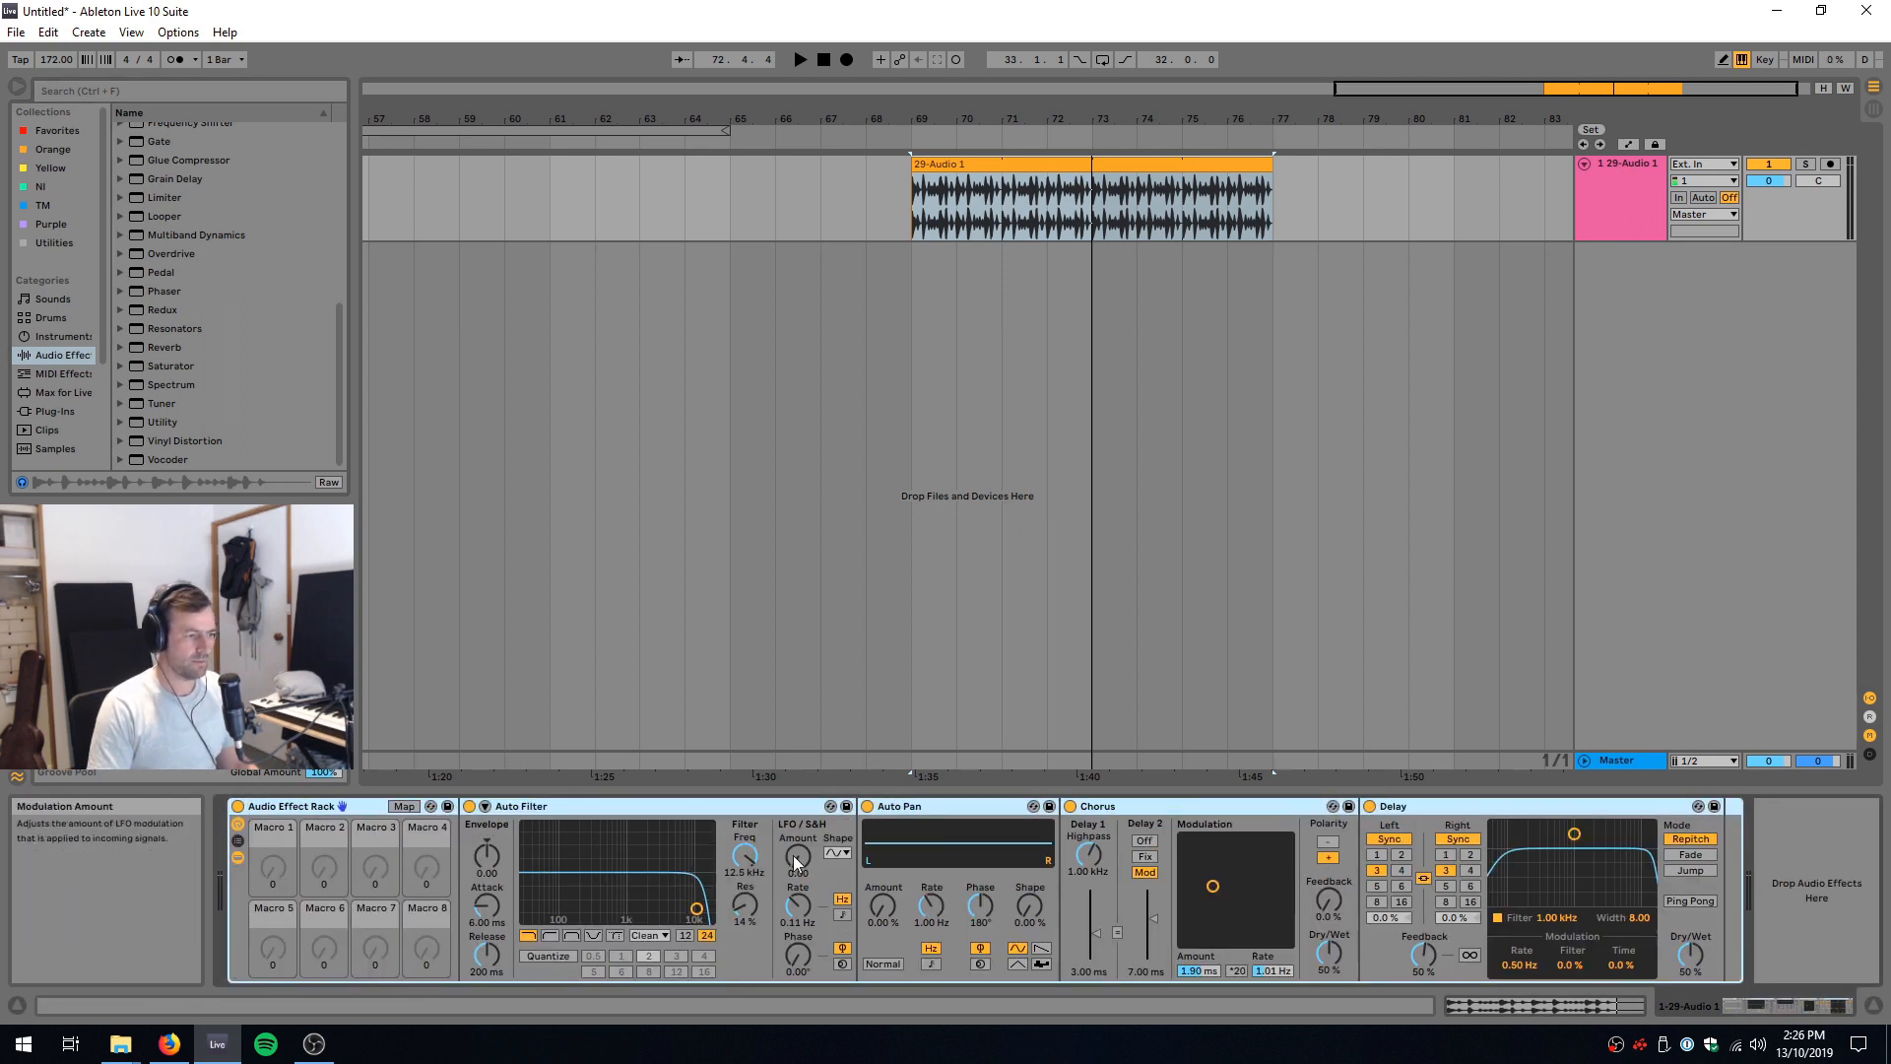
# Step: Map Auto Filter's frequency and resonance to the rack's Macro 1
pyautogui.rightClick(746, 857)
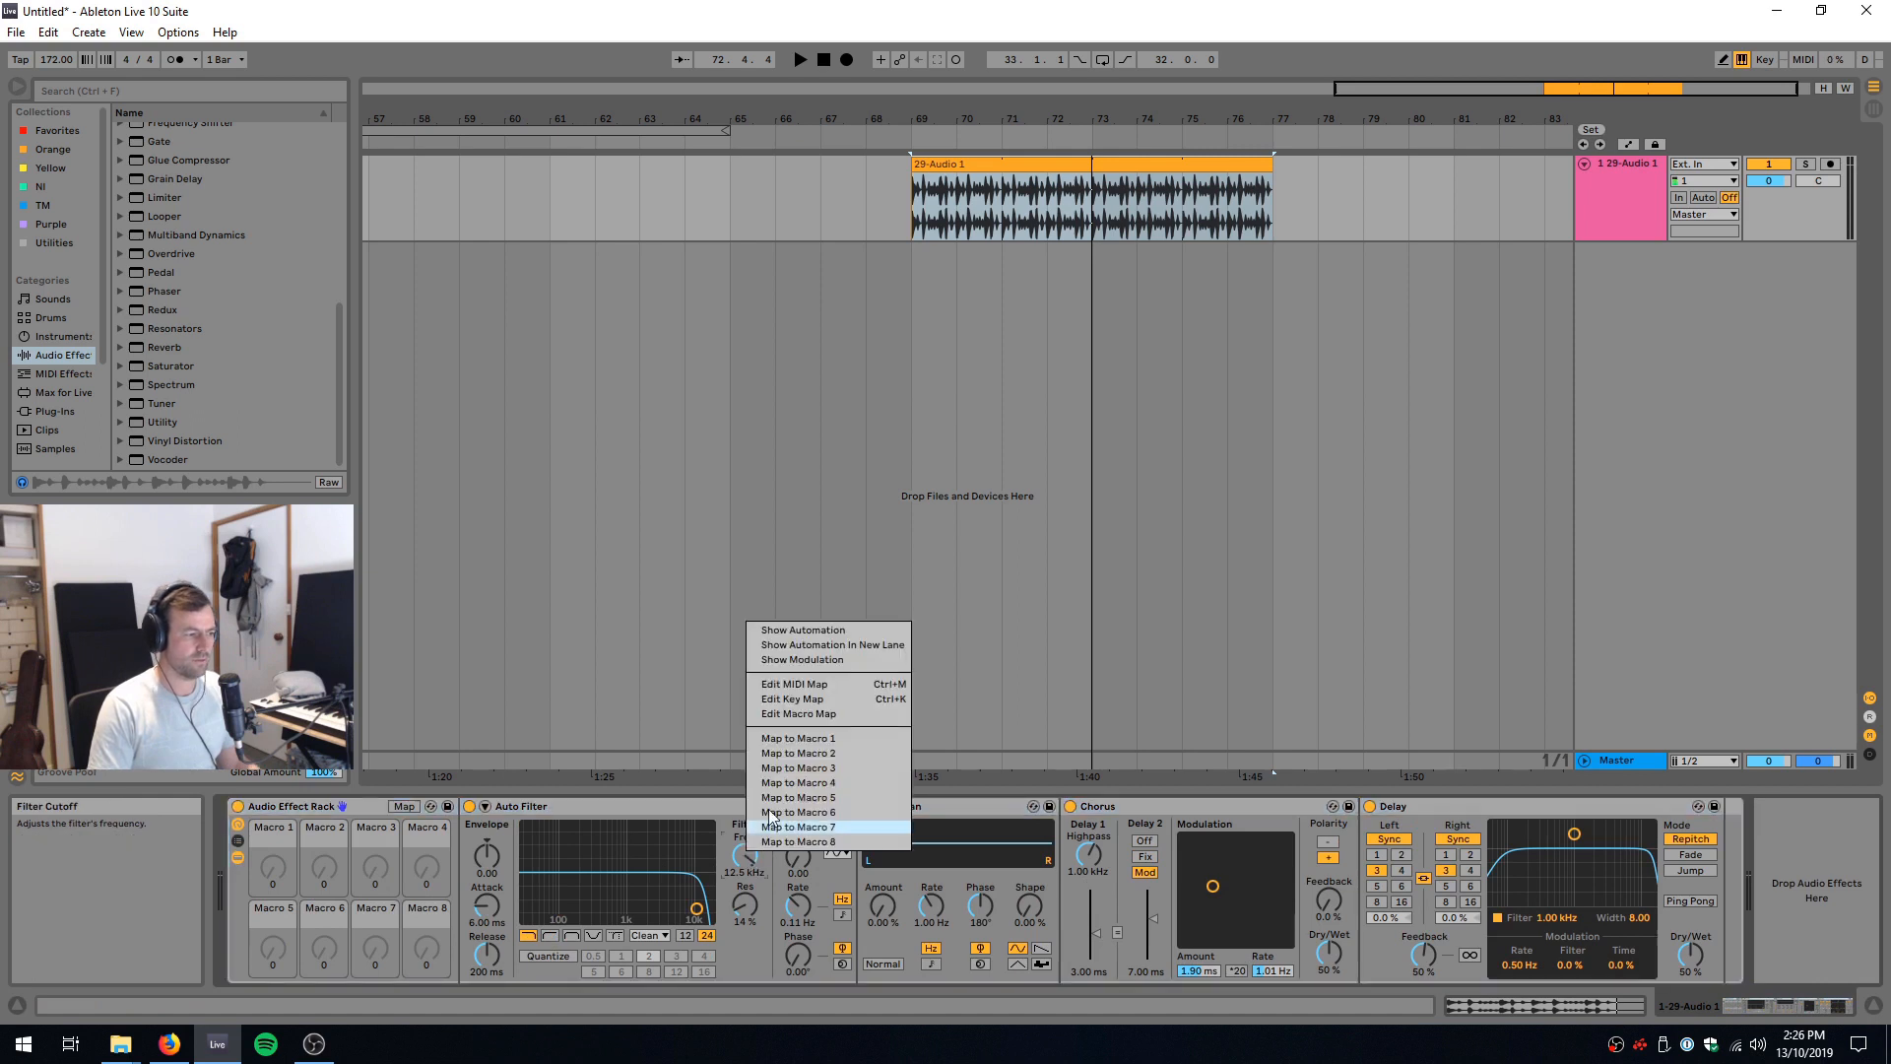
pyautogui.click(794, 735)
pyautogui.rightClick(752, 900)
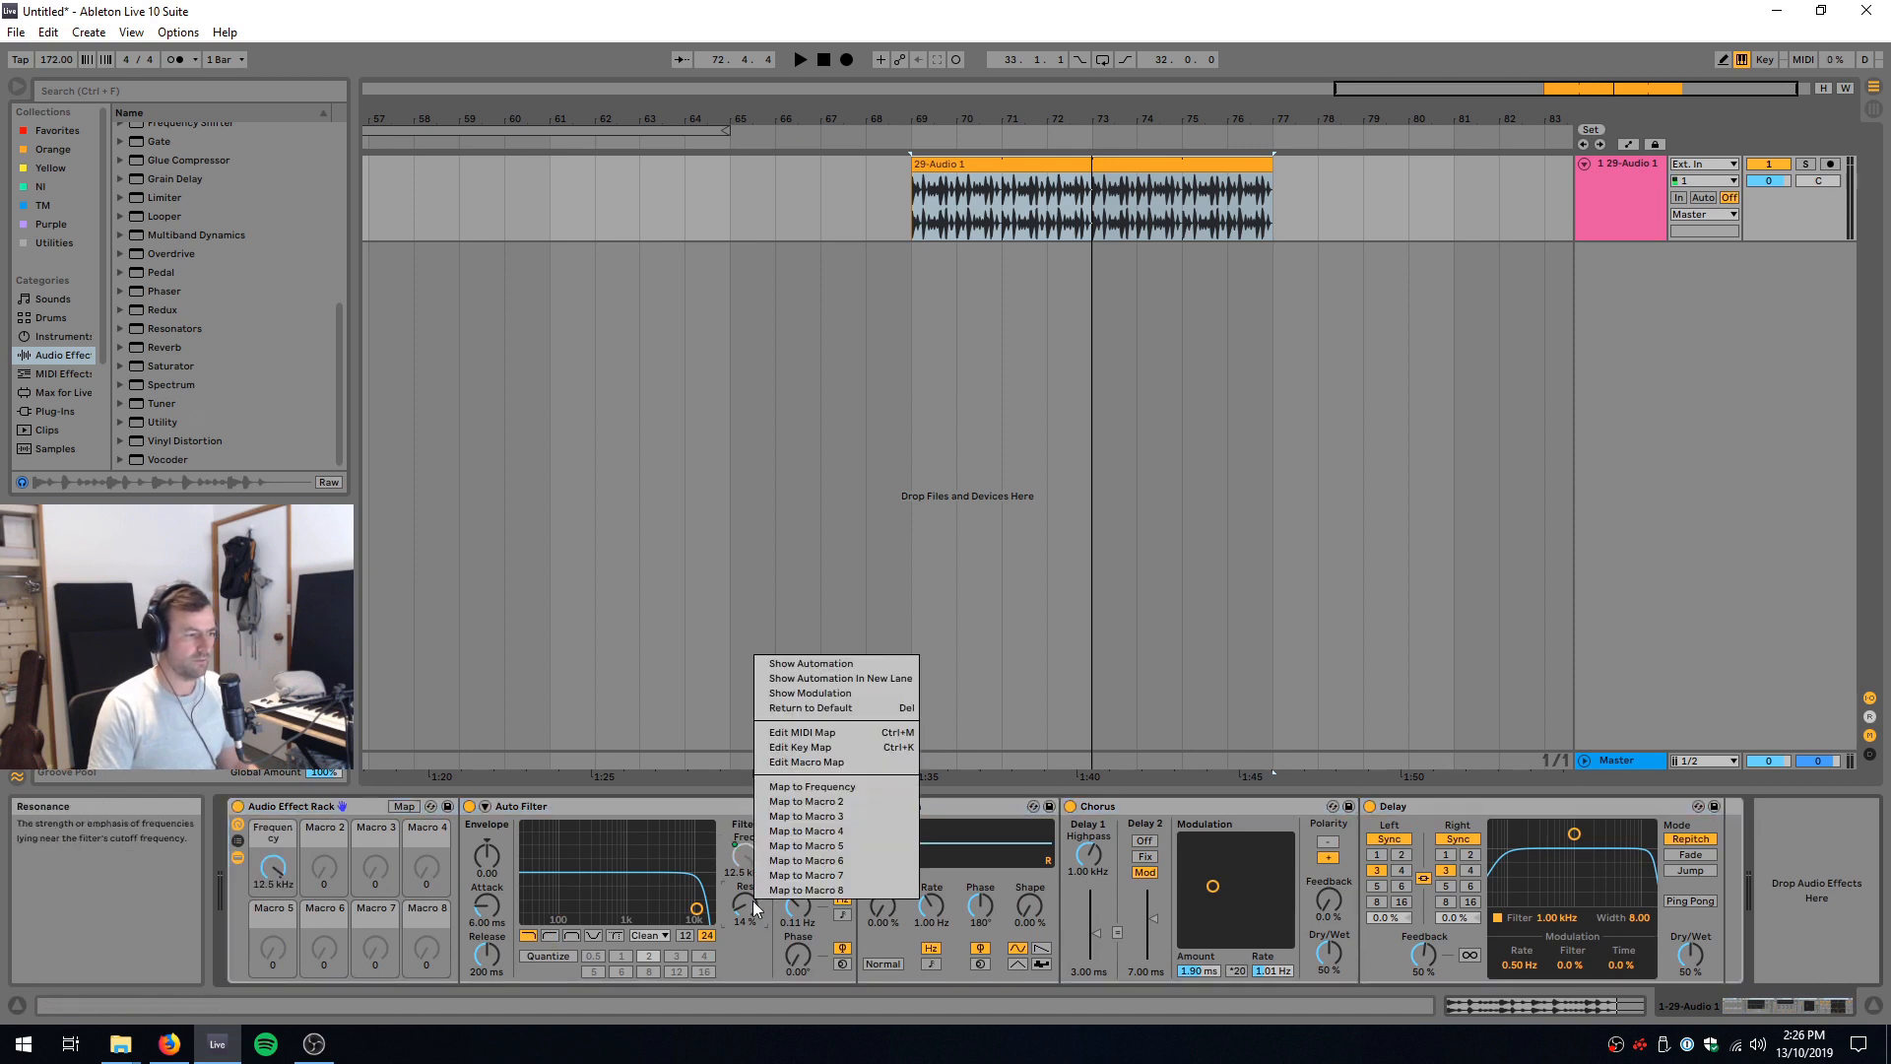
pyautogui.click(819, 785)
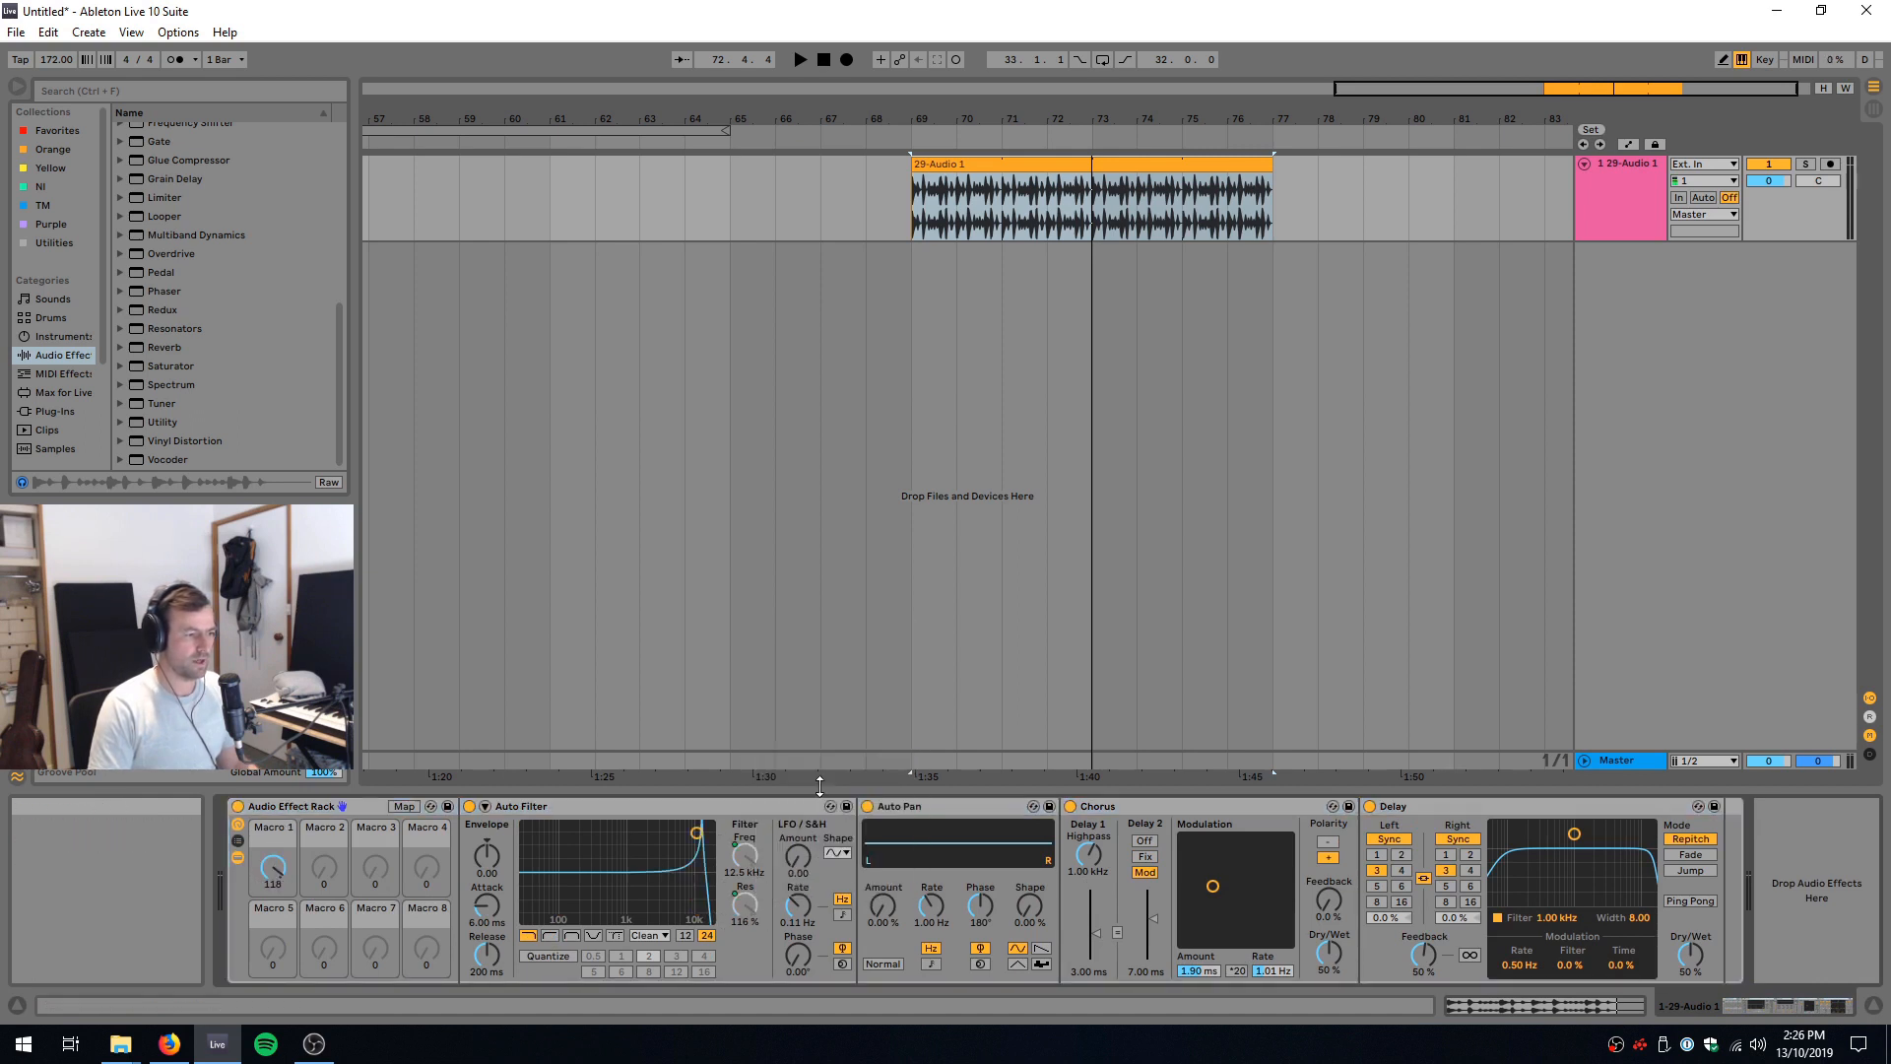
# Step: Map Auto Pan's amount and rate to Macro 1
pyautogui.rightClick(895, 907)
pyautogui.click(999, 794)
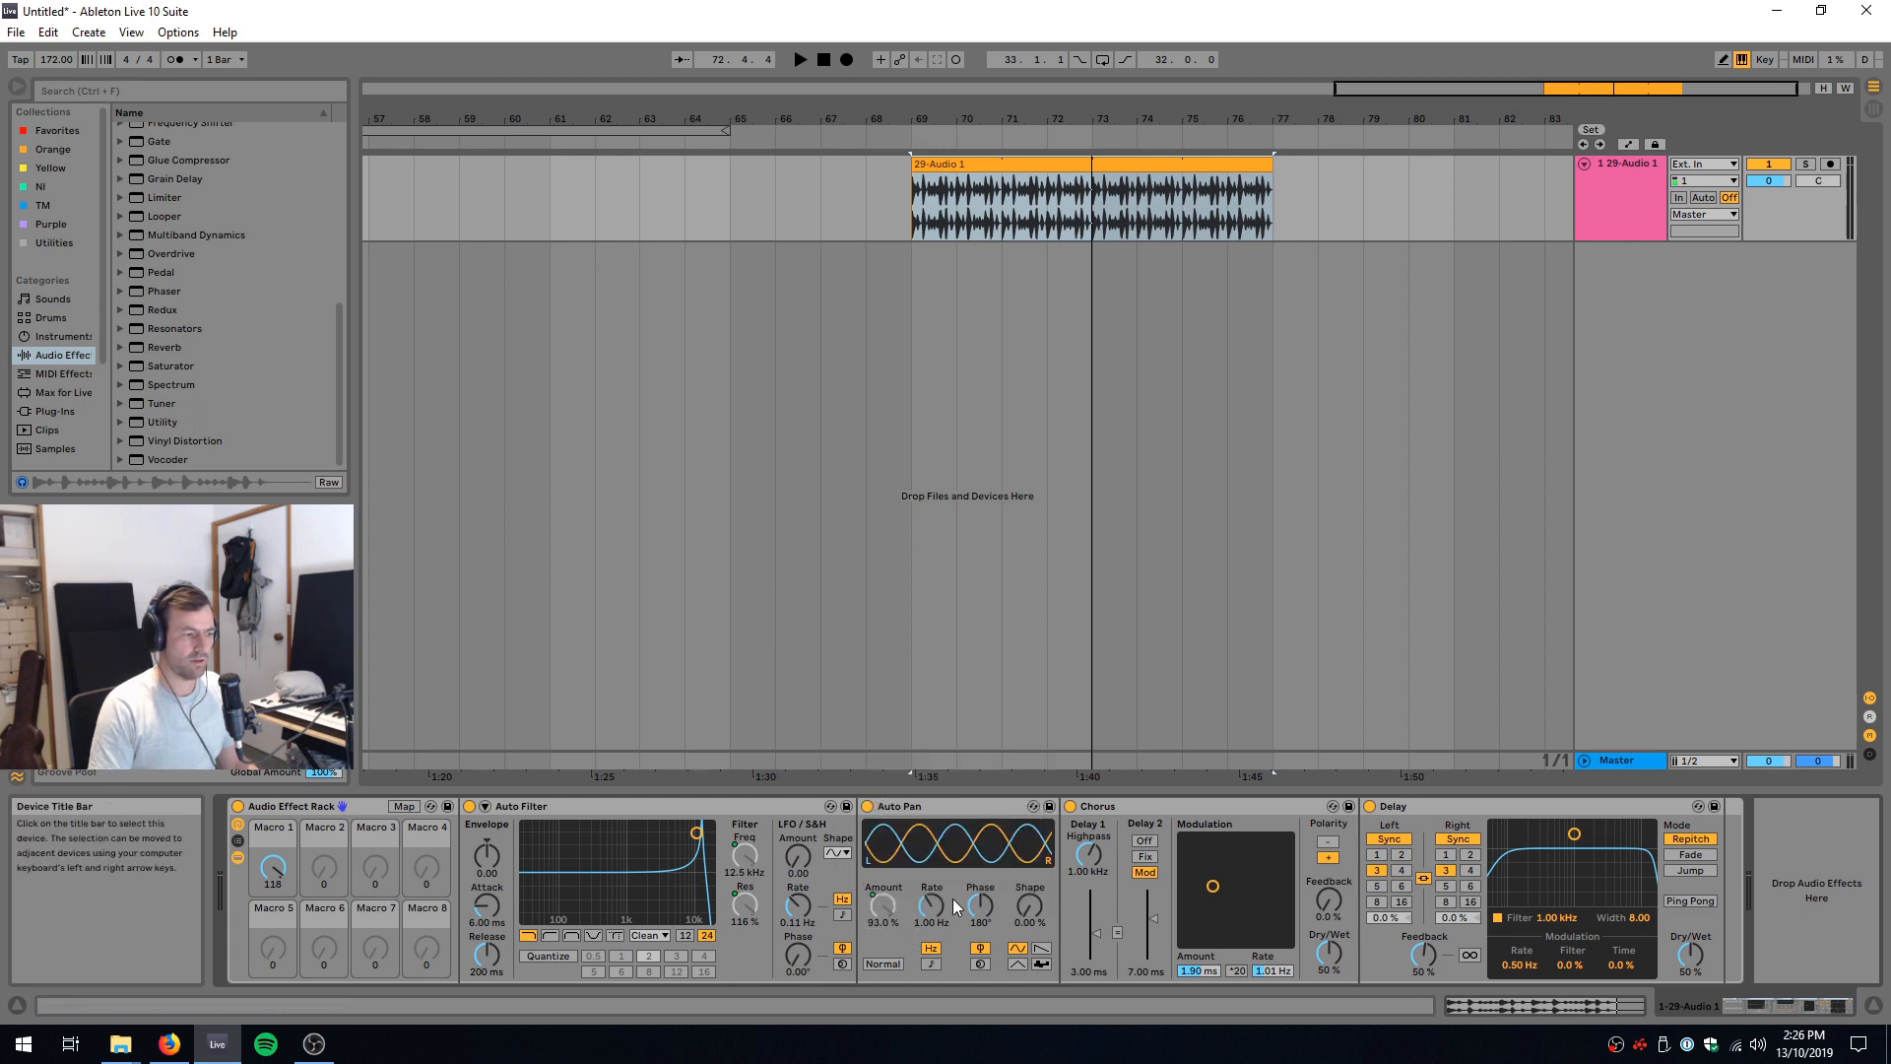
pyautogui.rightClick(942, 906)
pyautogui.click(997, 795)
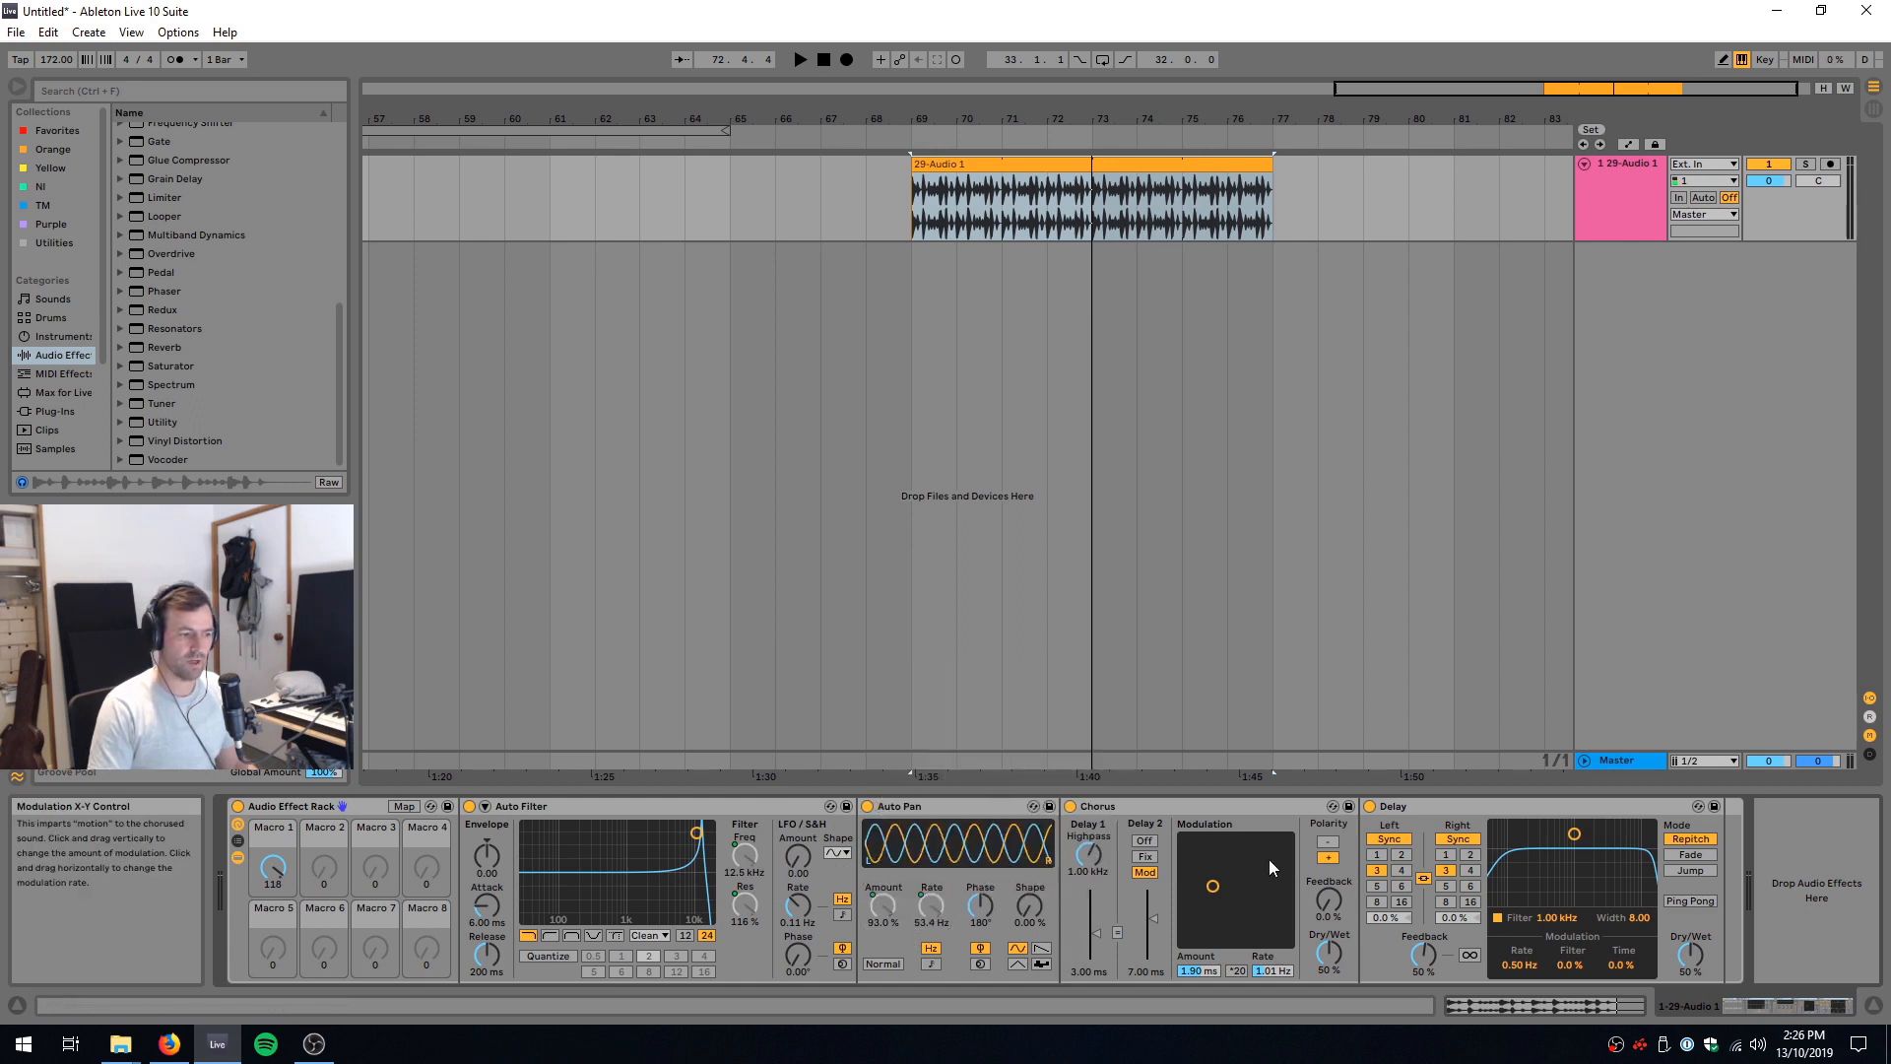
# Step: Map the Dry/Wet of Chorus and Delay to Macro 1, and set the delay time to 4 sixteenths
pyautogui.rightClick(1330, 953)
pyautogui.click(1392, 857)
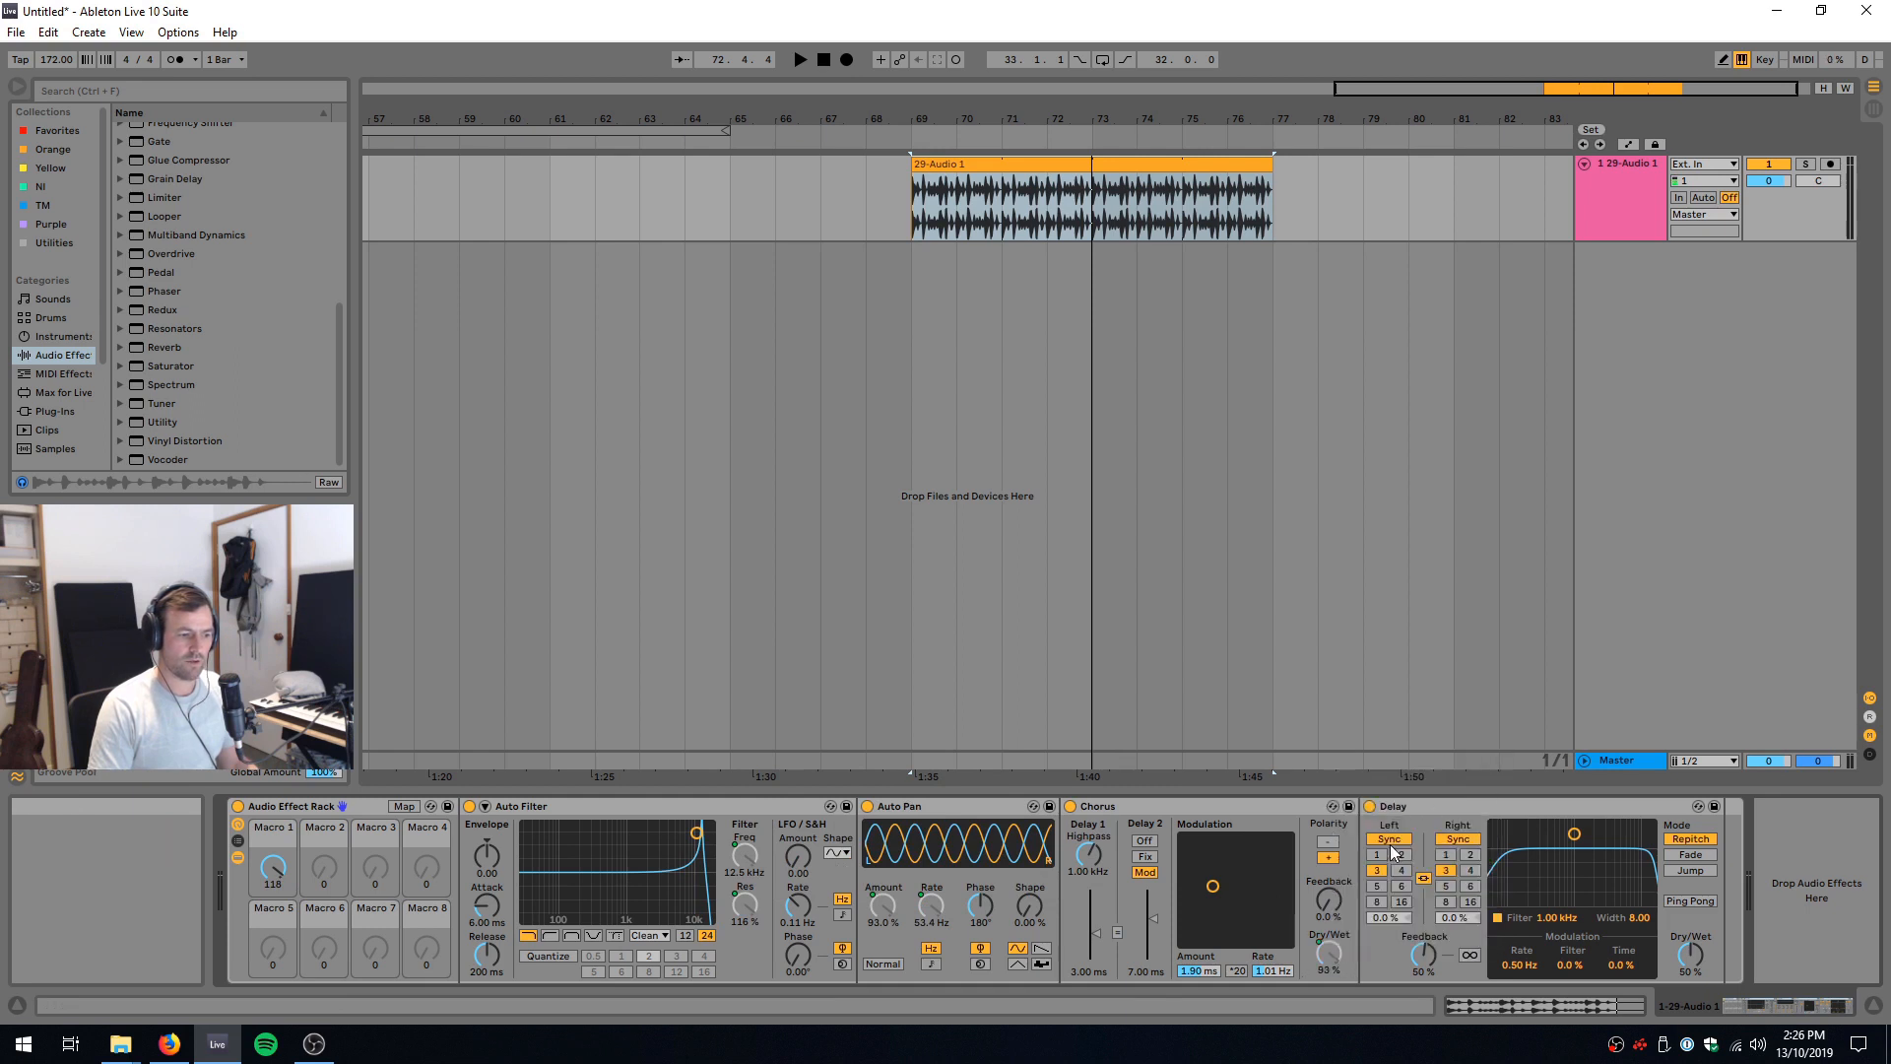
pyautogui.click(1471, 870)
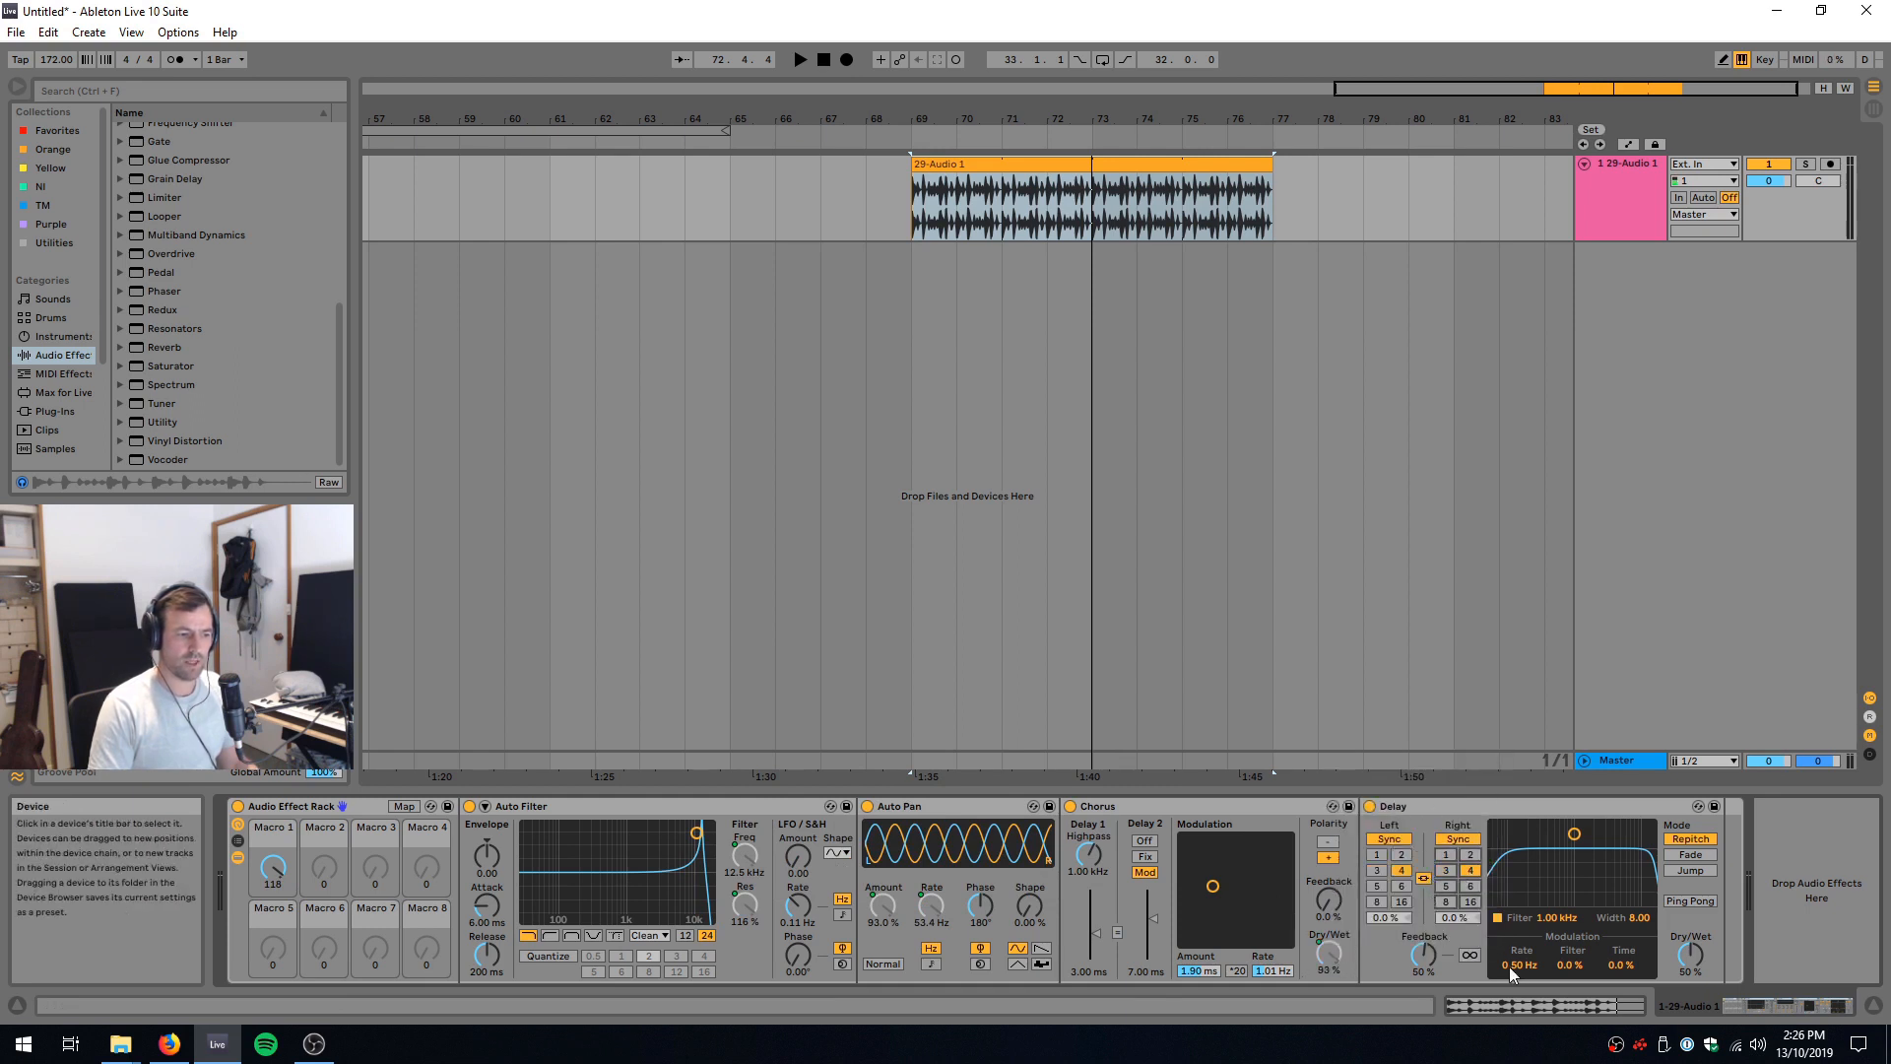
pyautogui.rightClick(1691, 952)
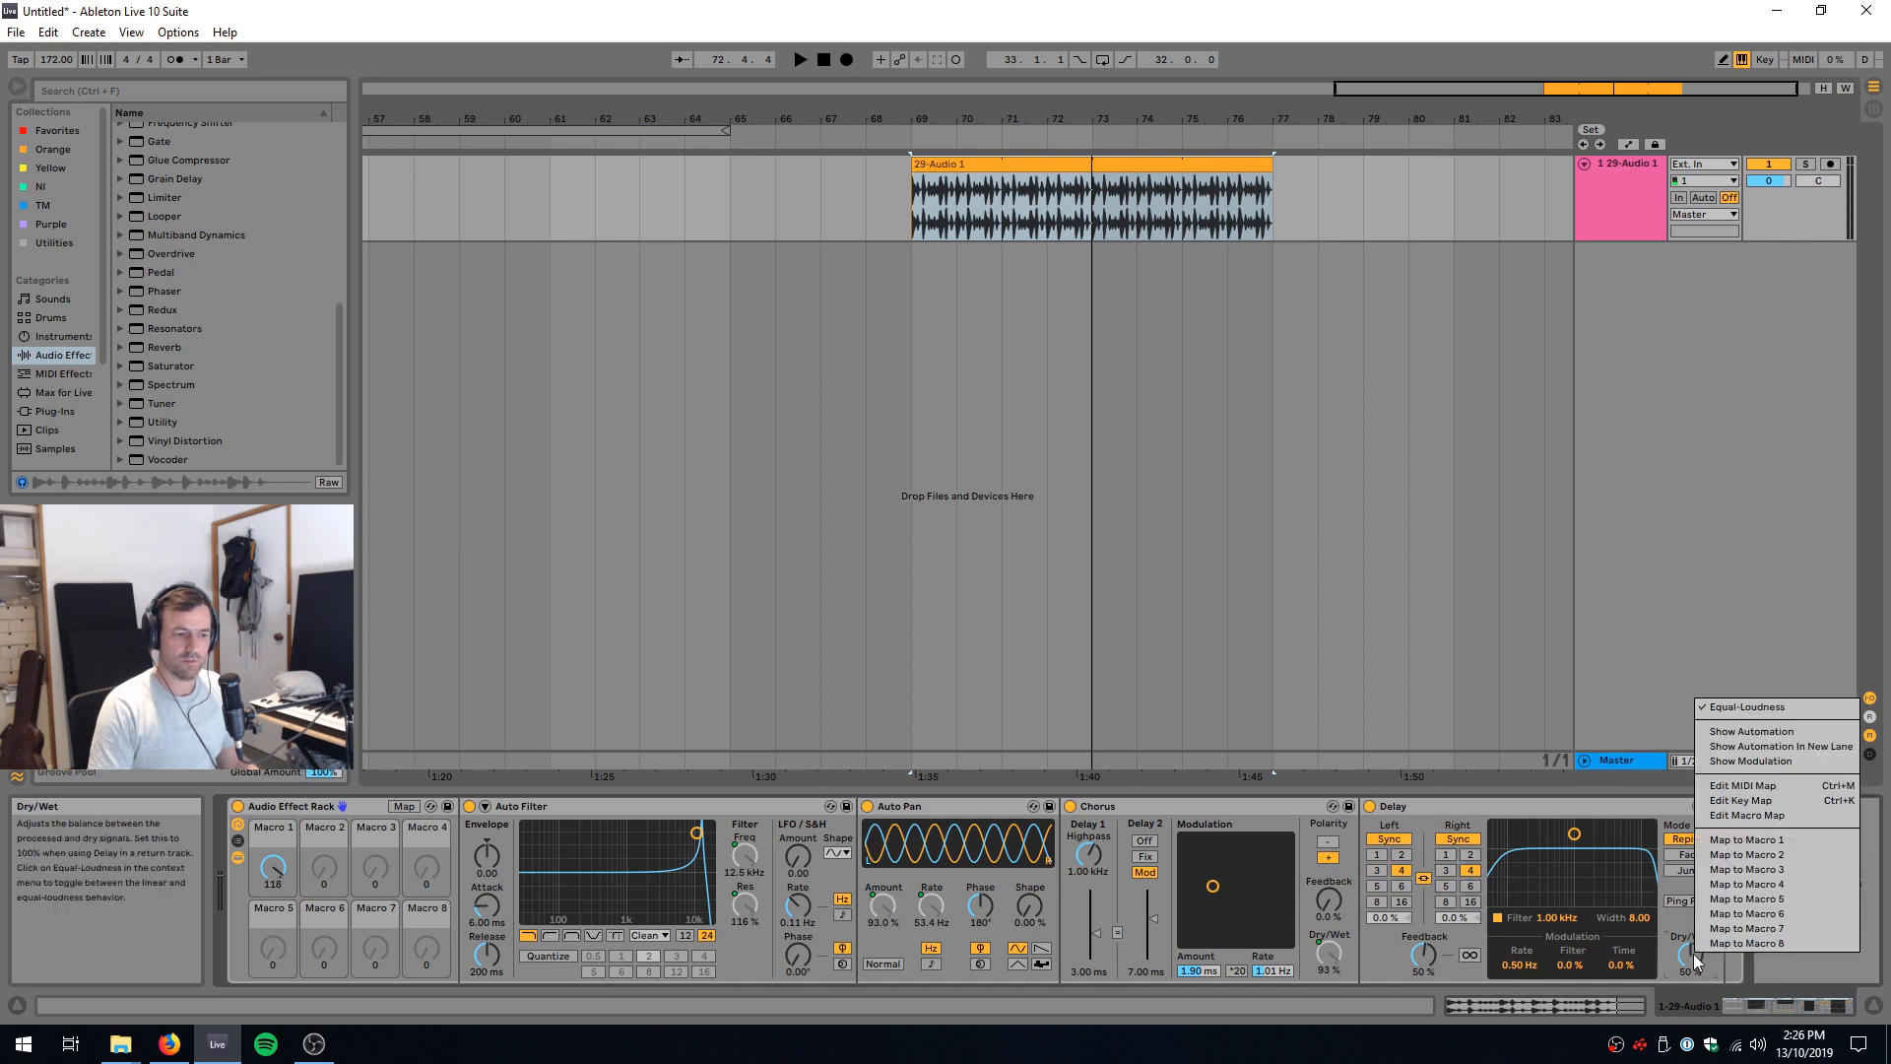
pyautogui.click(1763, 840)
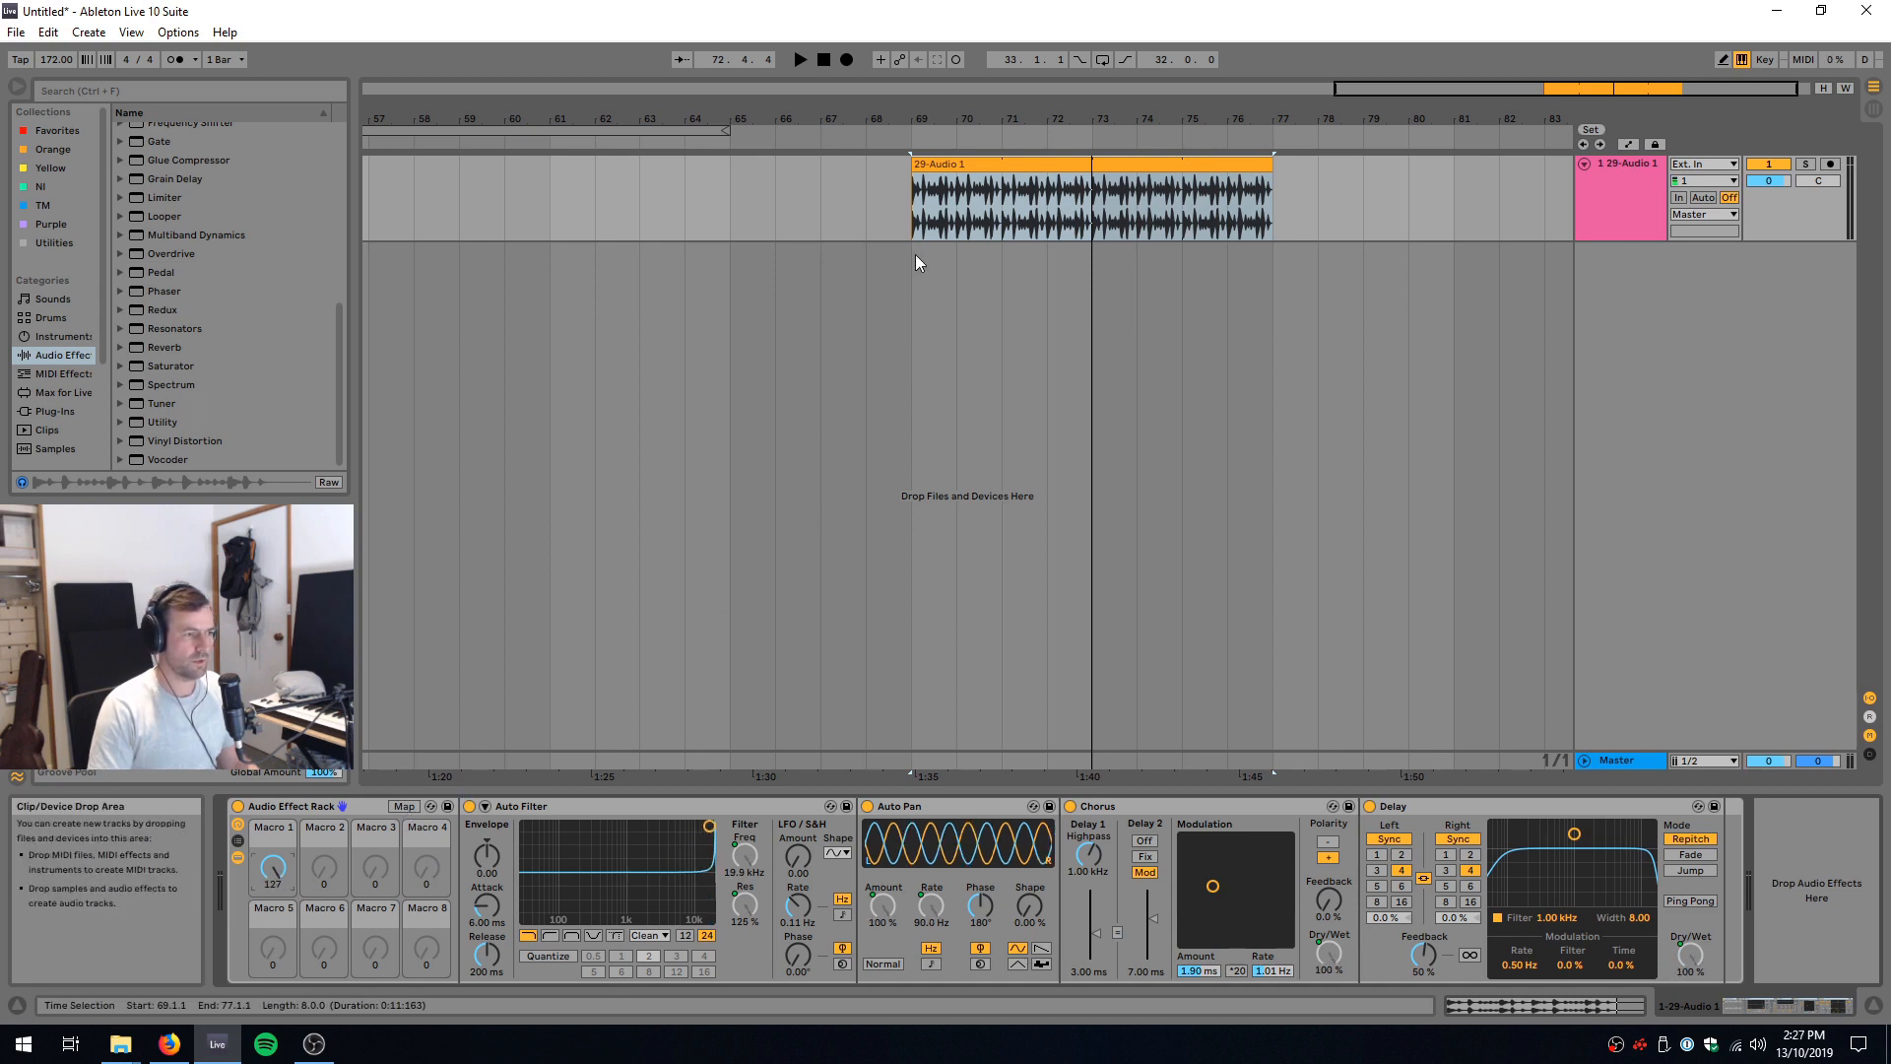
# Step: Play the drum break from bar 69 with Macro 1 at 127 to hear the full effect
pyautogui.click(930, 296)
pyautogui.press('space')
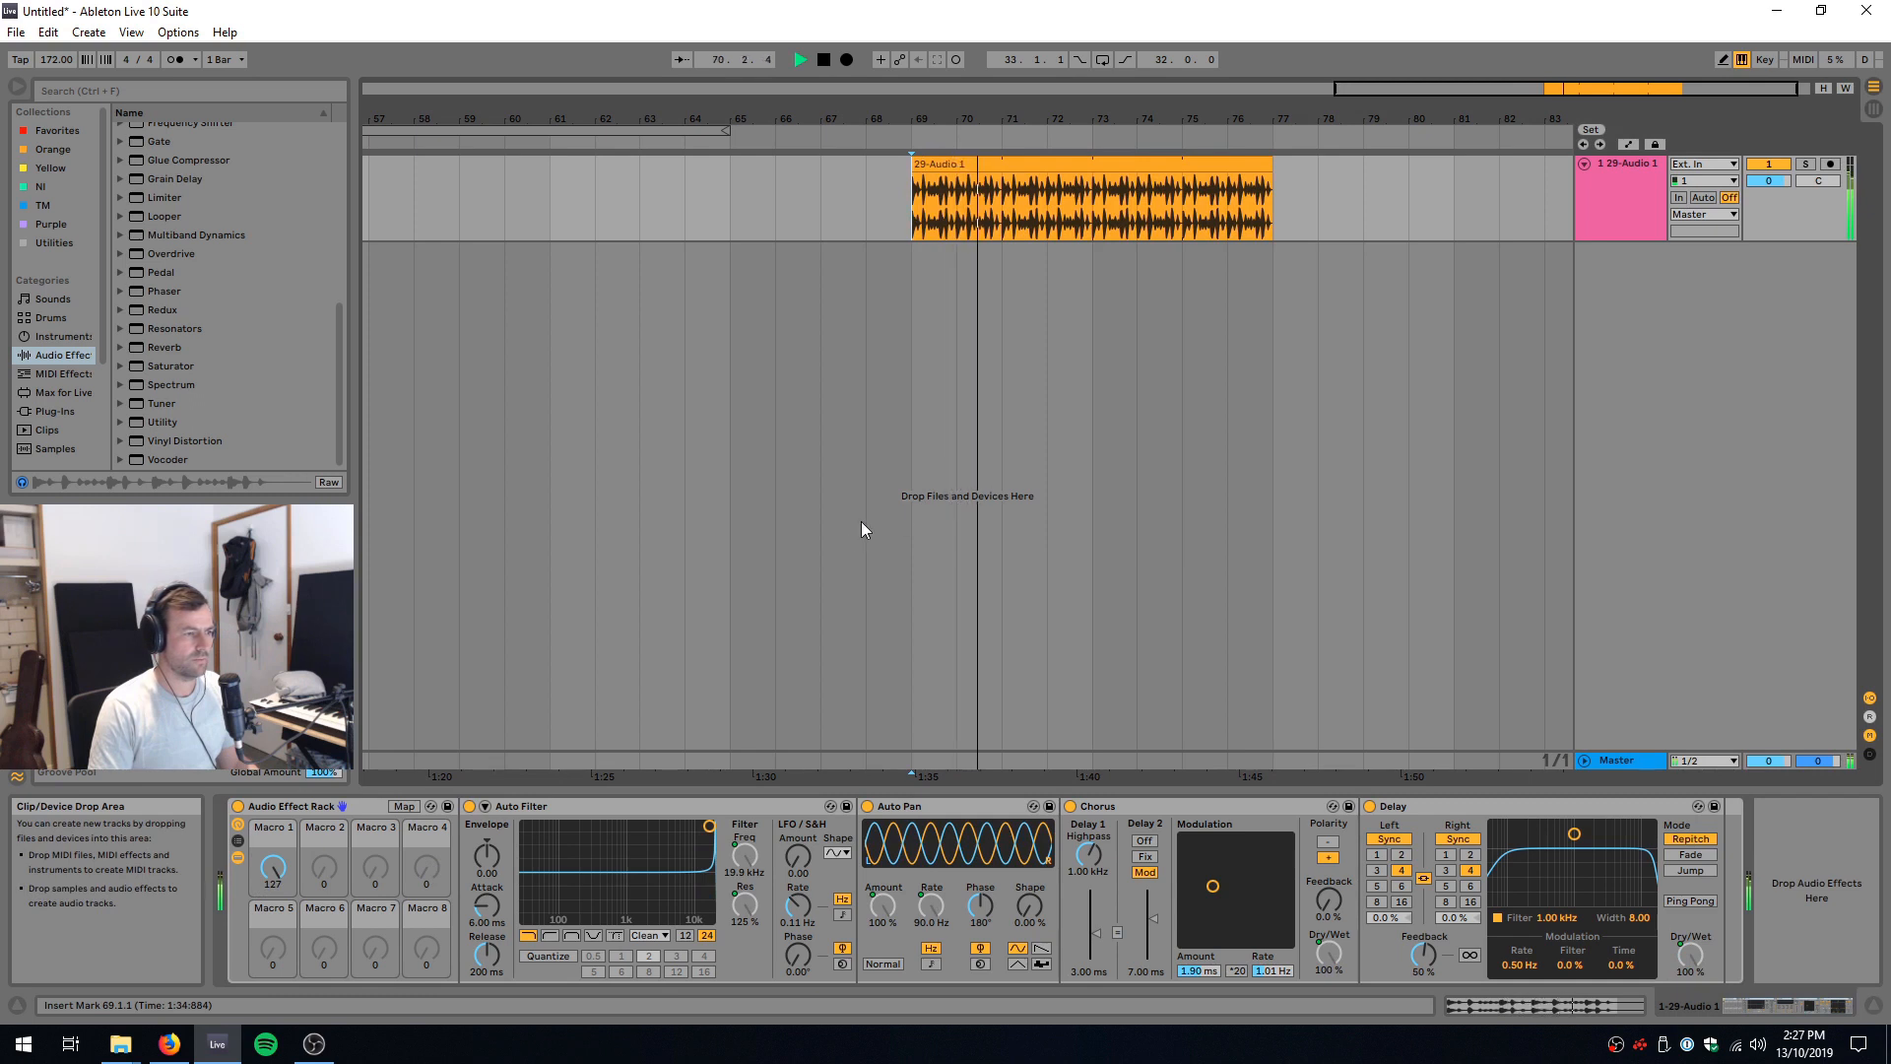
pyautogui.press('space')
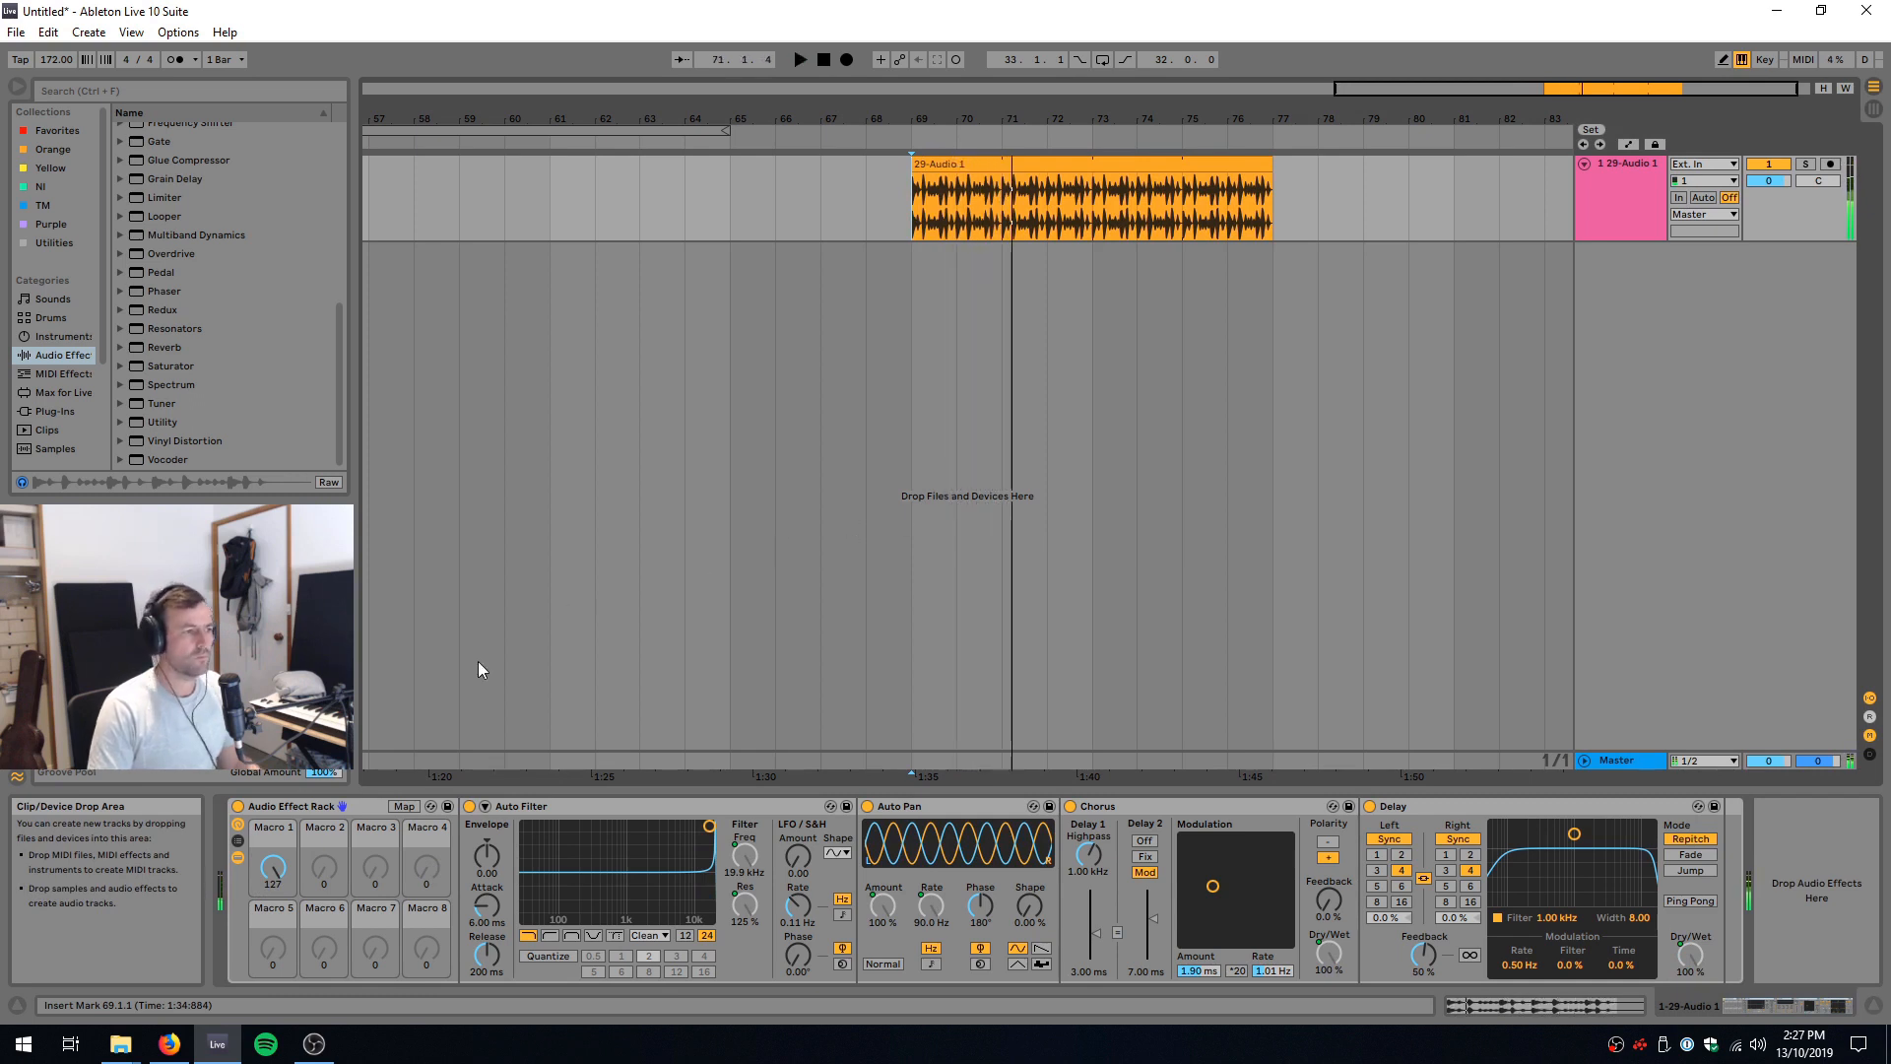
# Step: Turn Macro 1 down to 0 and limit its Auto Filter resonance mapping to 26–87 %
pyautogui.moveTo(282, 867); pyautogui.dragTo(282, 995)
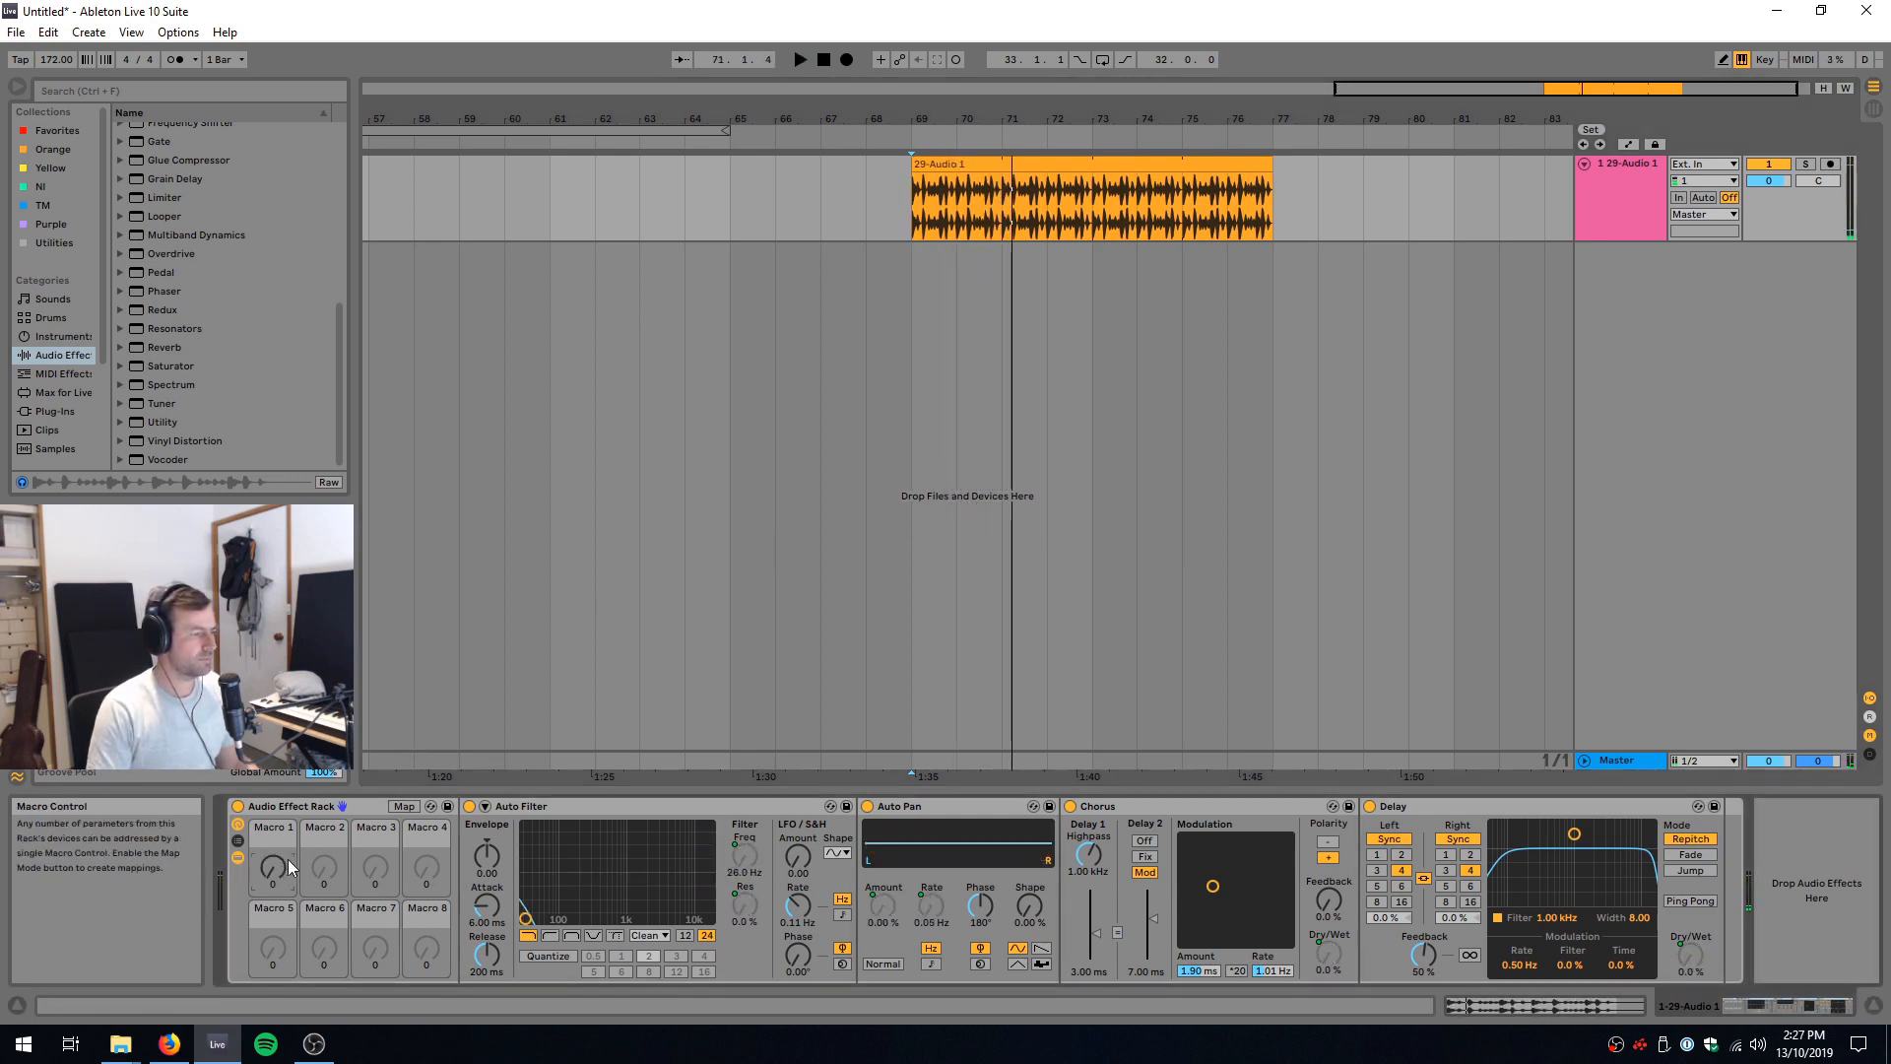
pyautogui.click(403, 807)
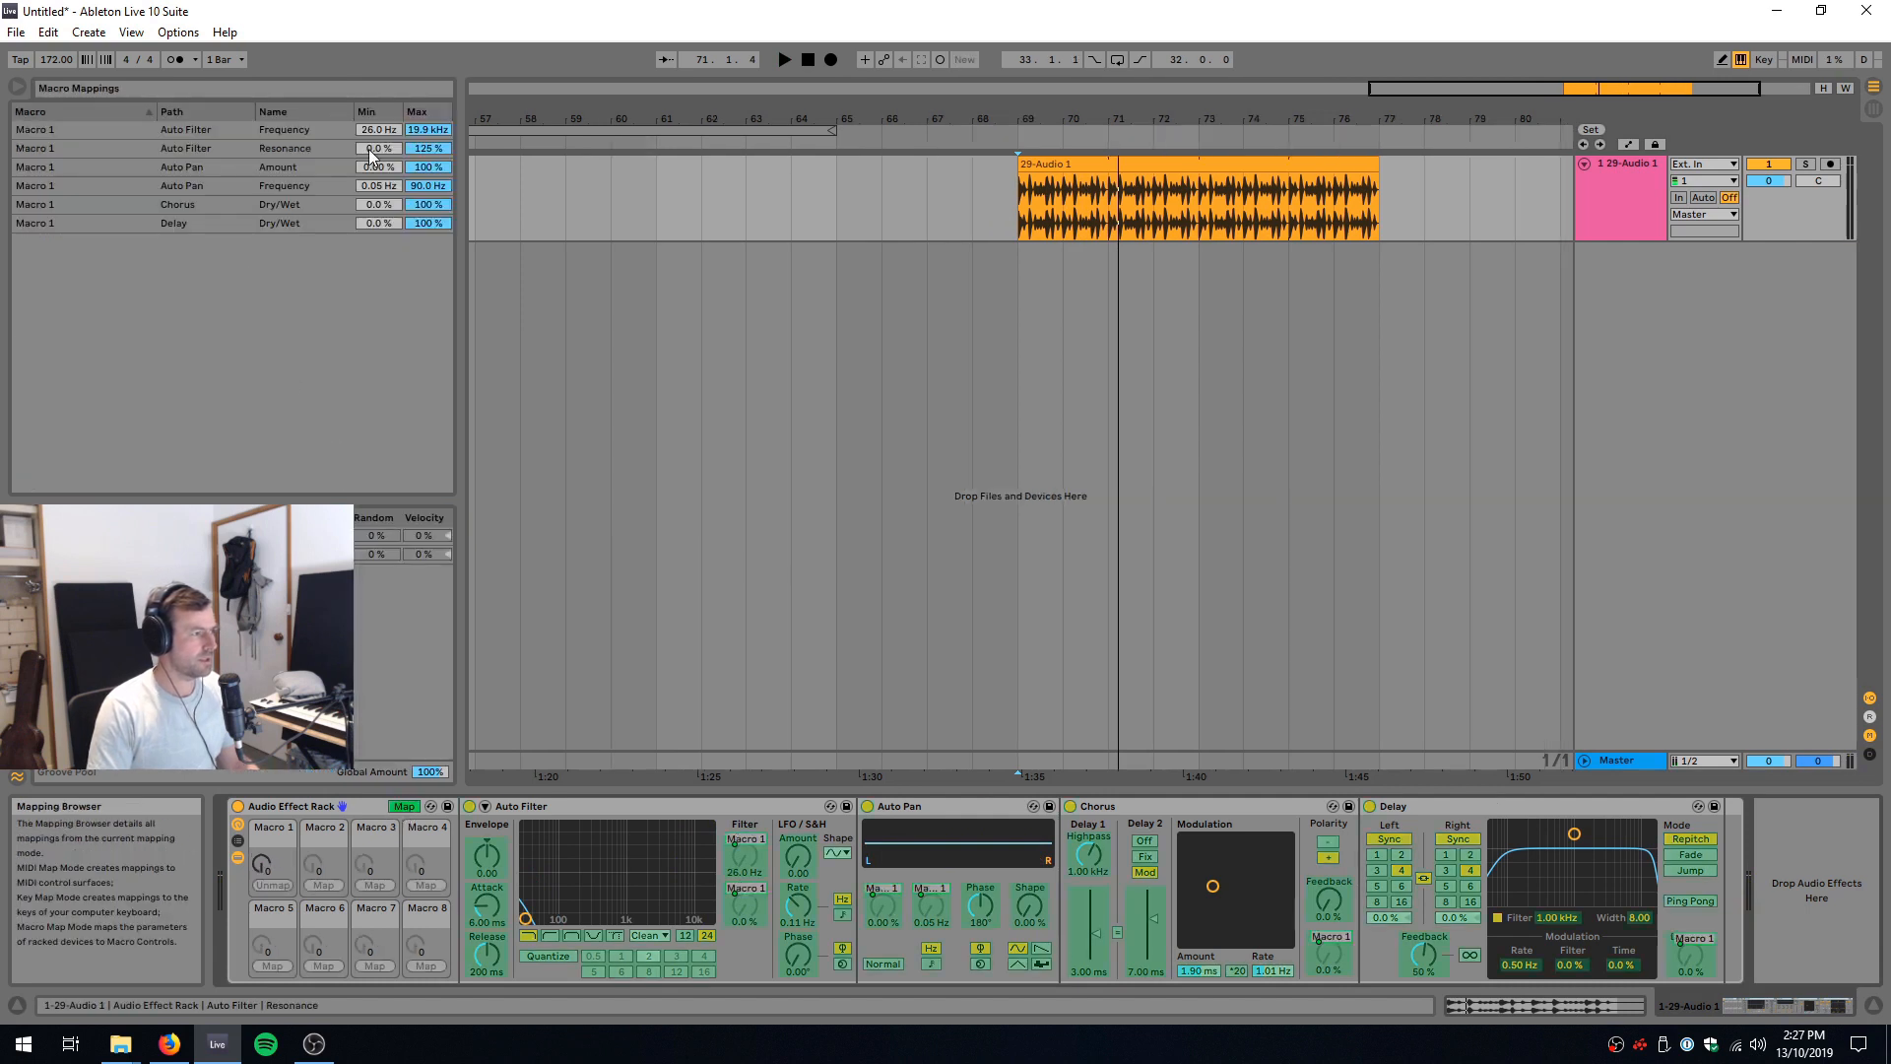
pyautogui.moveTo(420, 150); pyautogui.dragTo(379, 136)
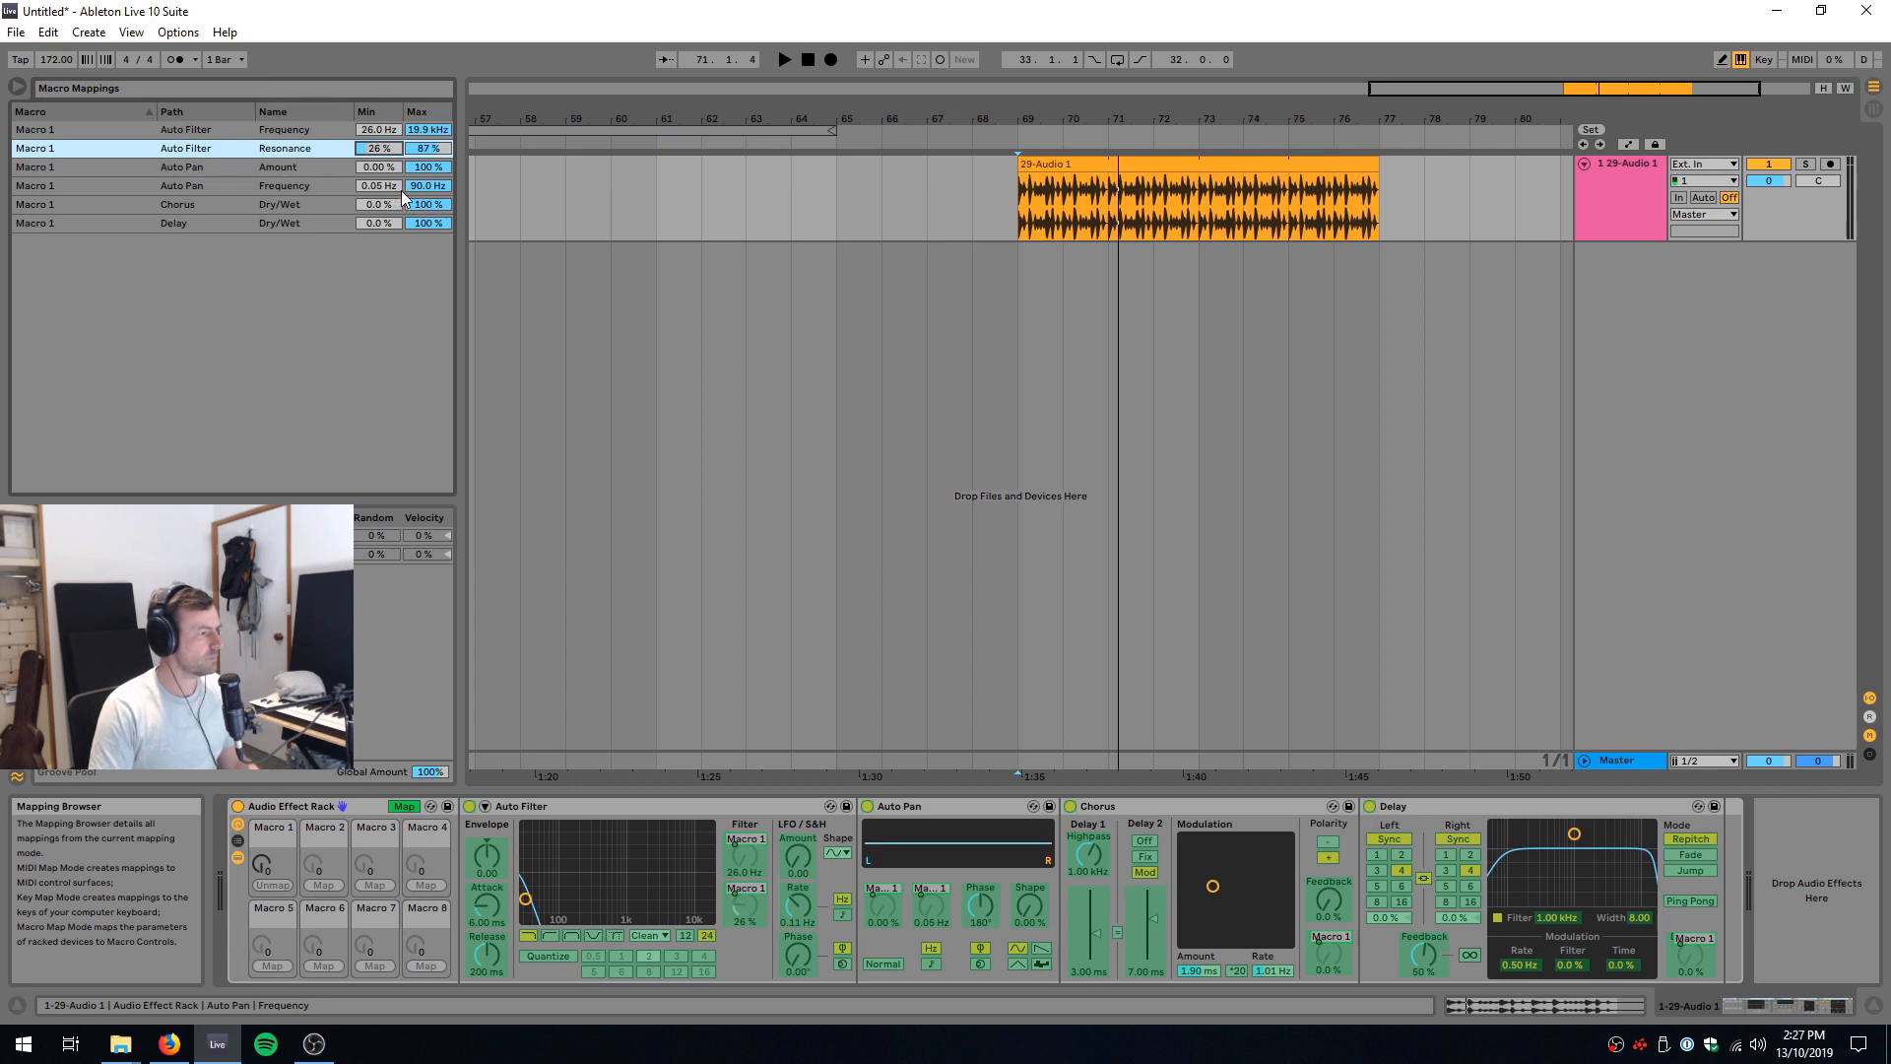
# Step: Set Macro 1's mapping maximums to 6.84 Hz for Auto Pan frequency, 49 % for Chorus Dry/Wet and 66 % for Delay Dry/Wet
pyautogui.moveTo(427, 186); pyautogui.dragTo(428, 212)
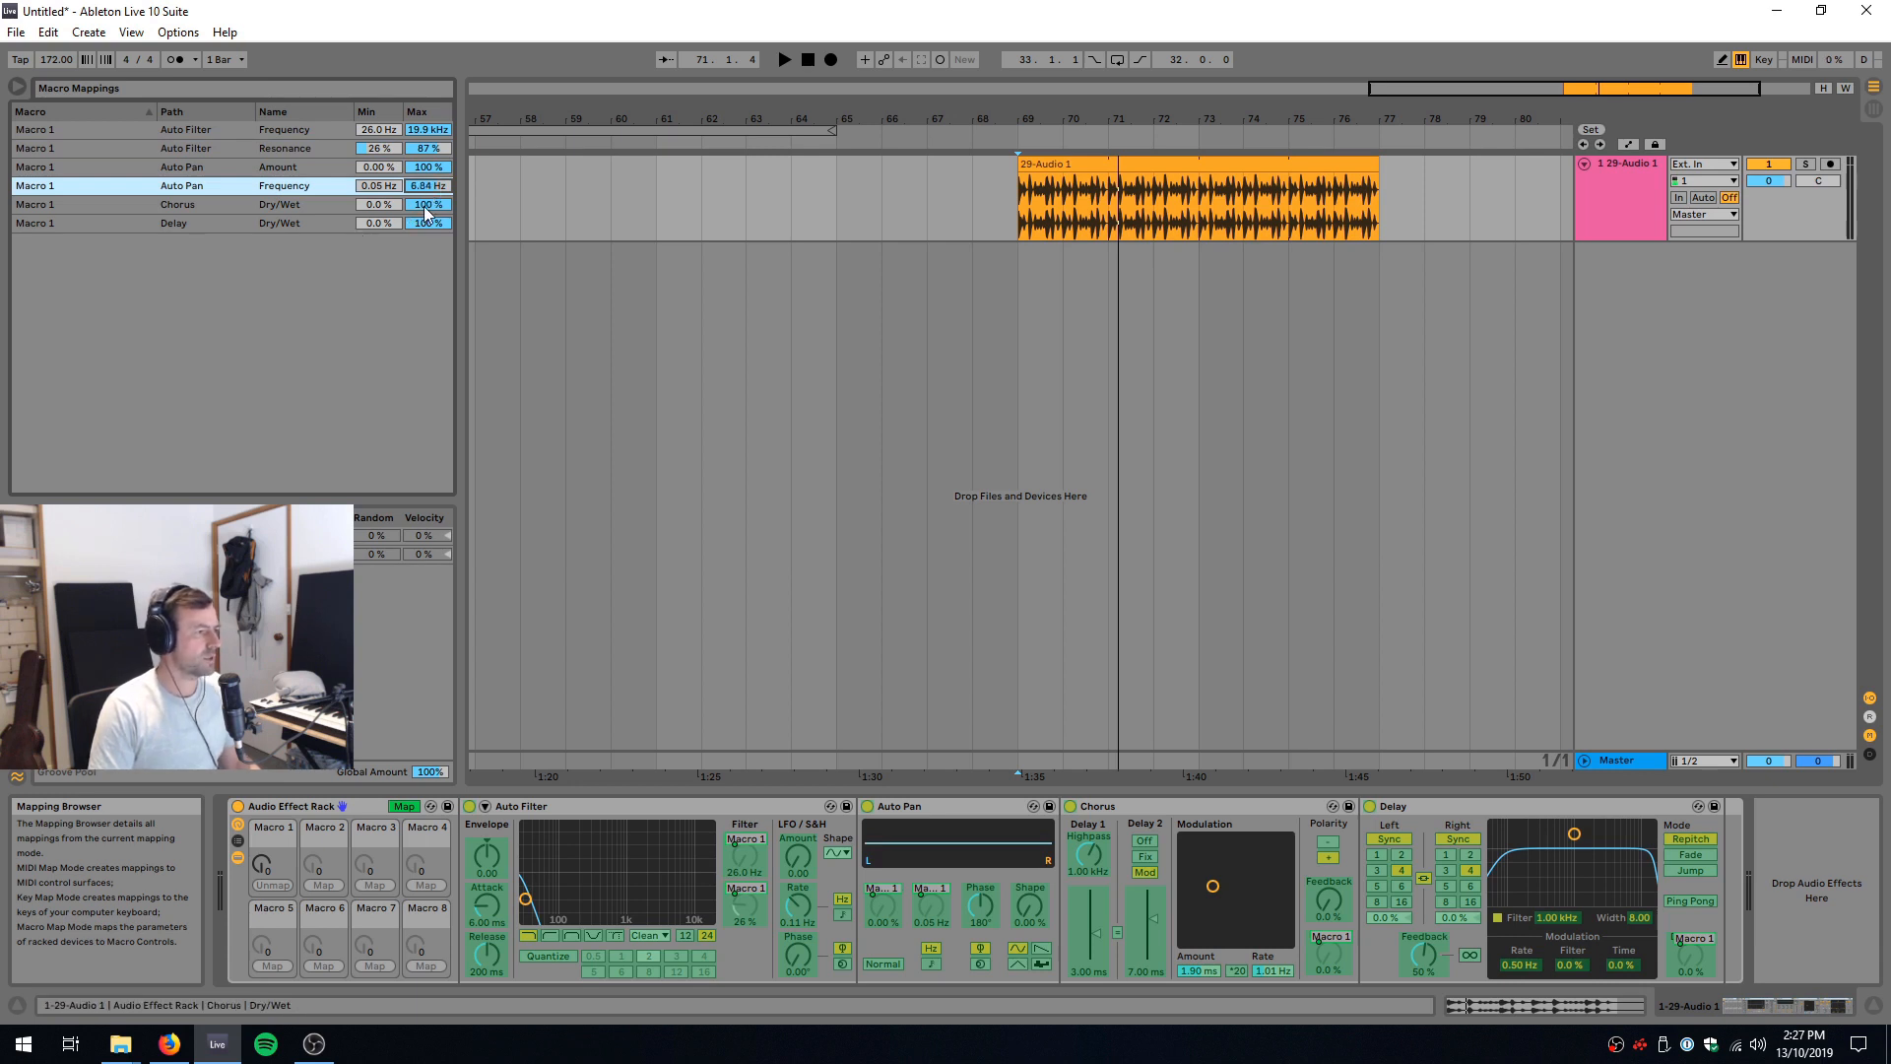
pyautogui.moveTo(424, 204); pyautogui.dragTo(423, 219)
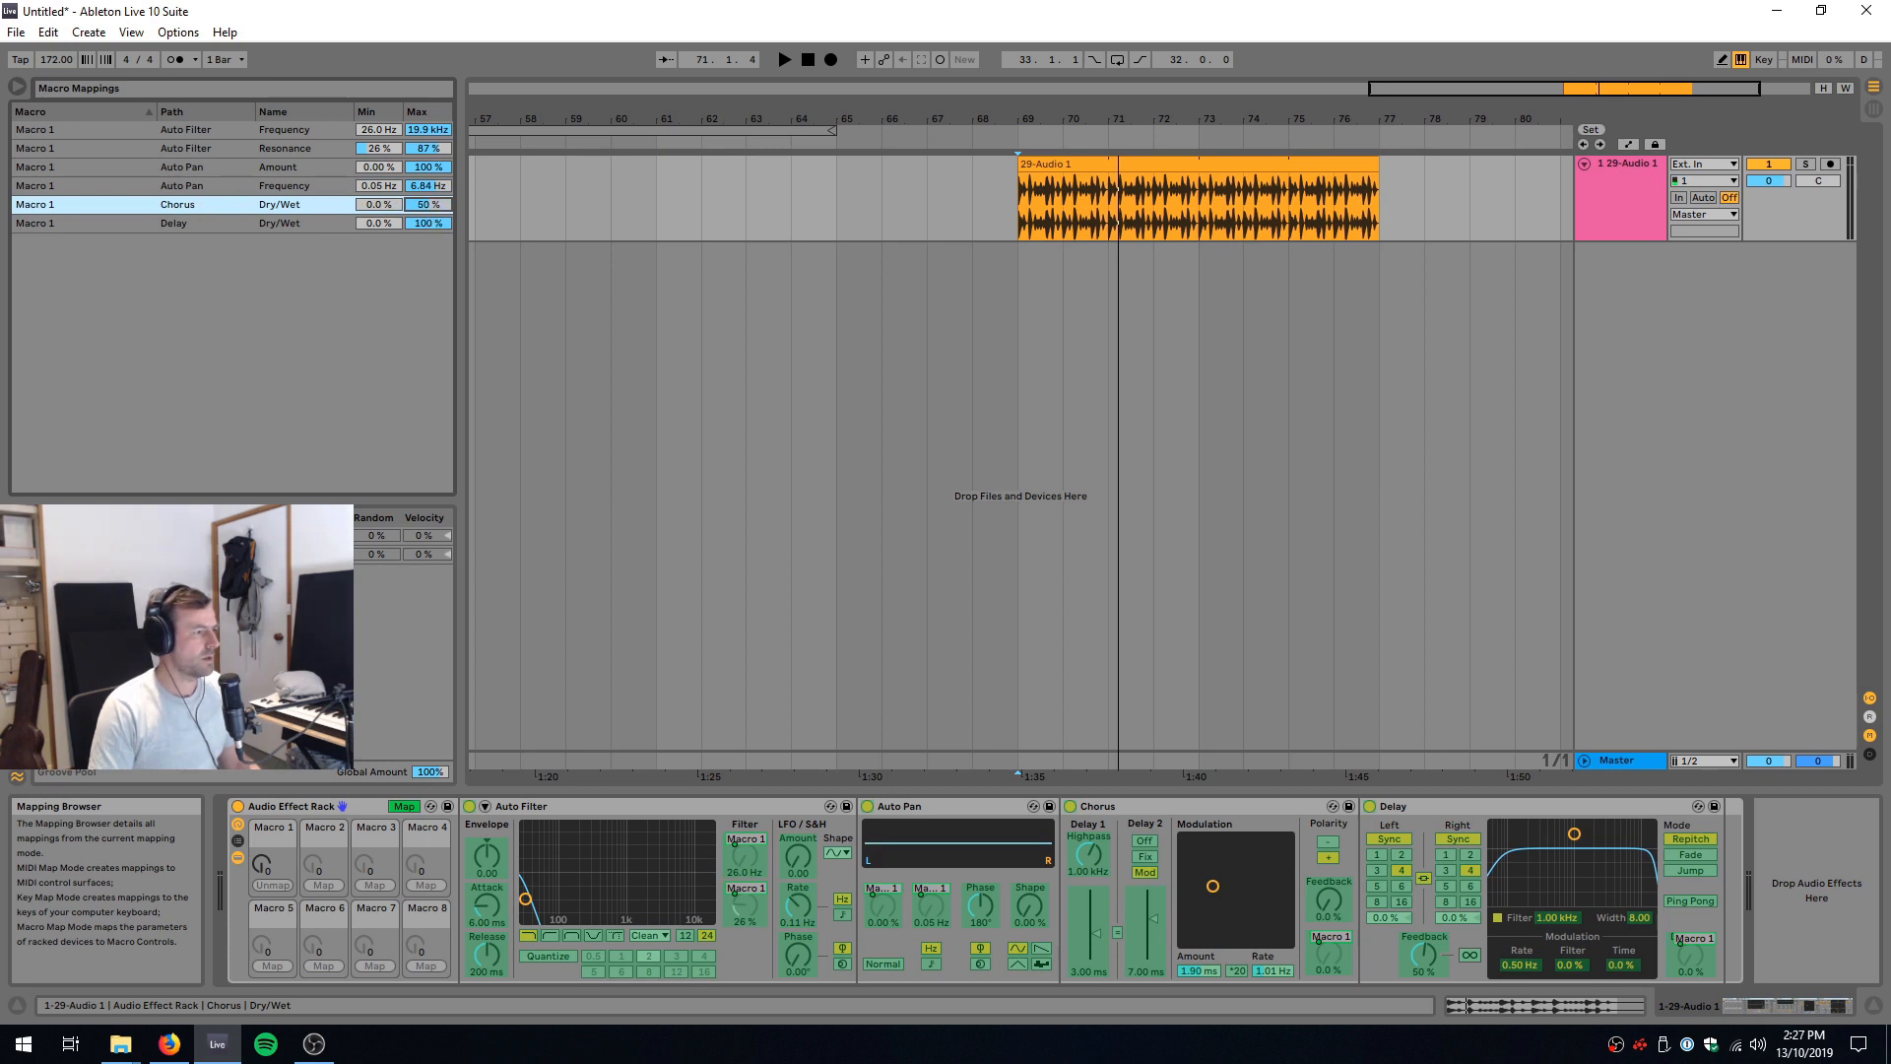
pyautogui.click(430, 223)
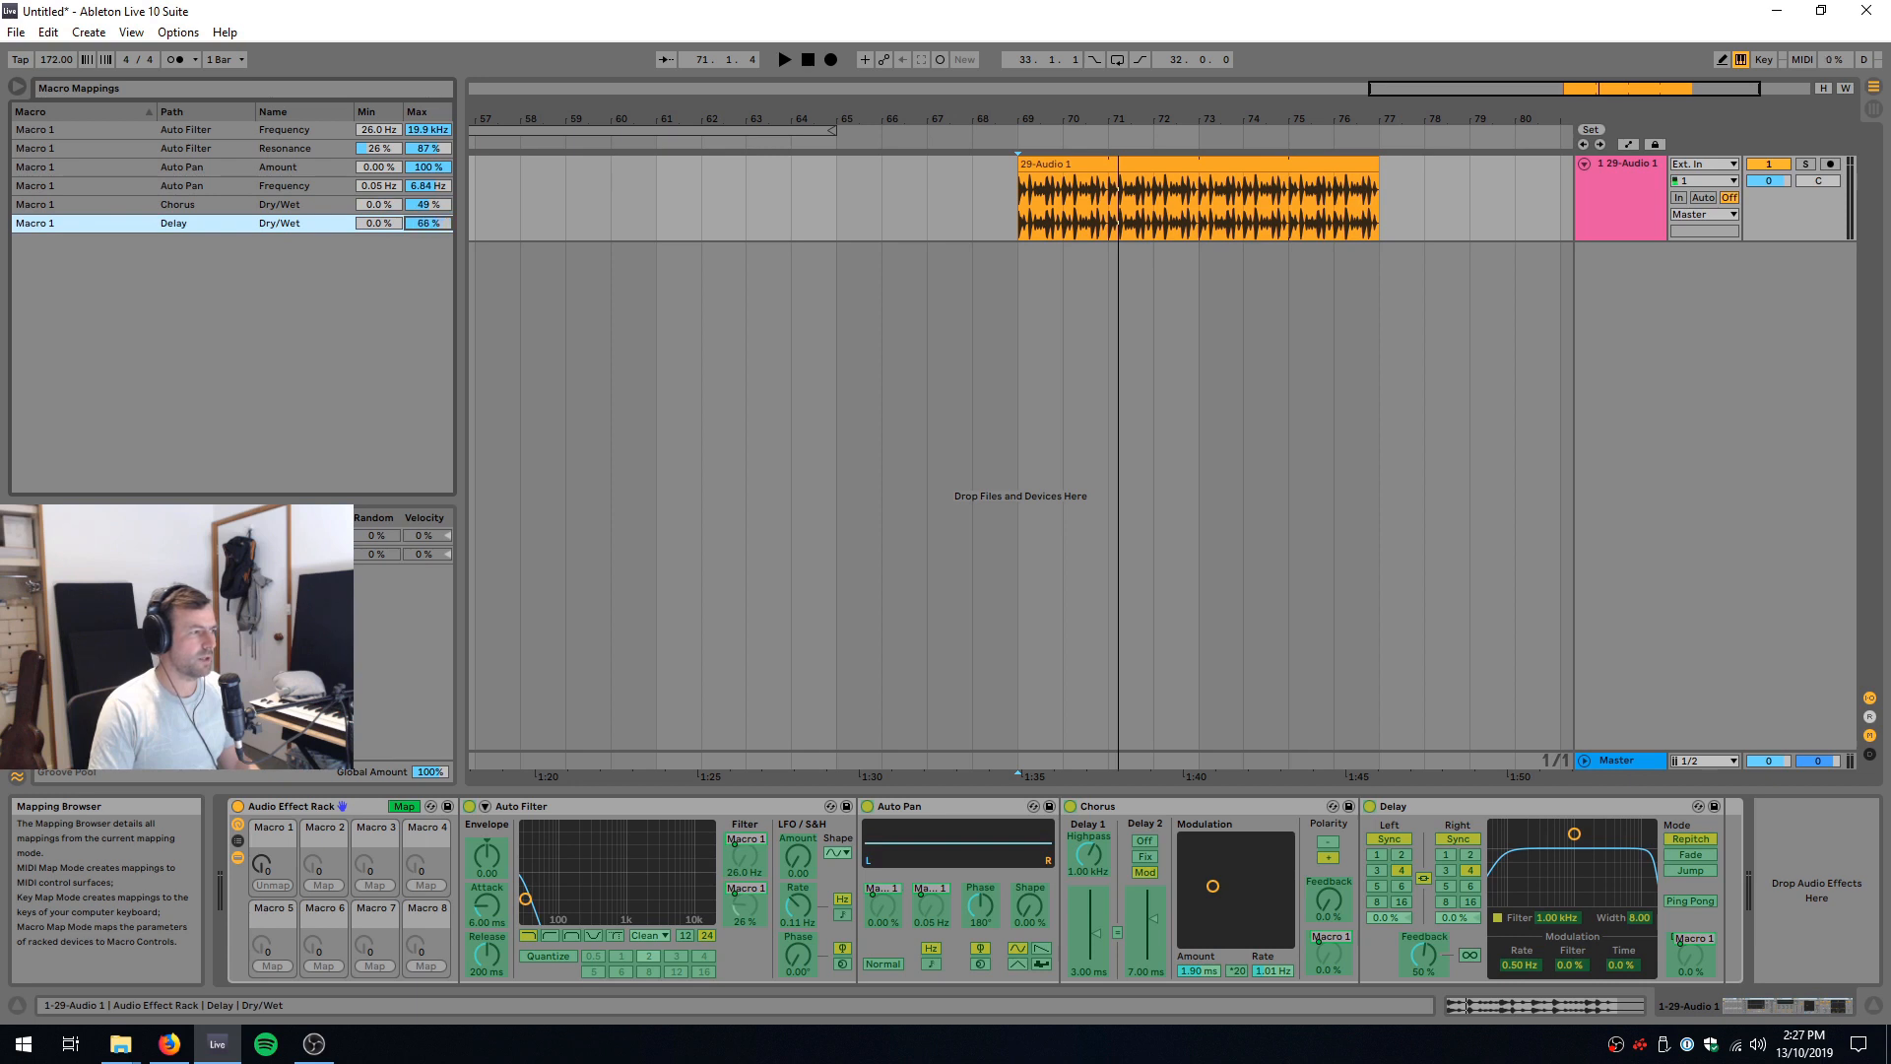
pyautogui.click(399, 804)
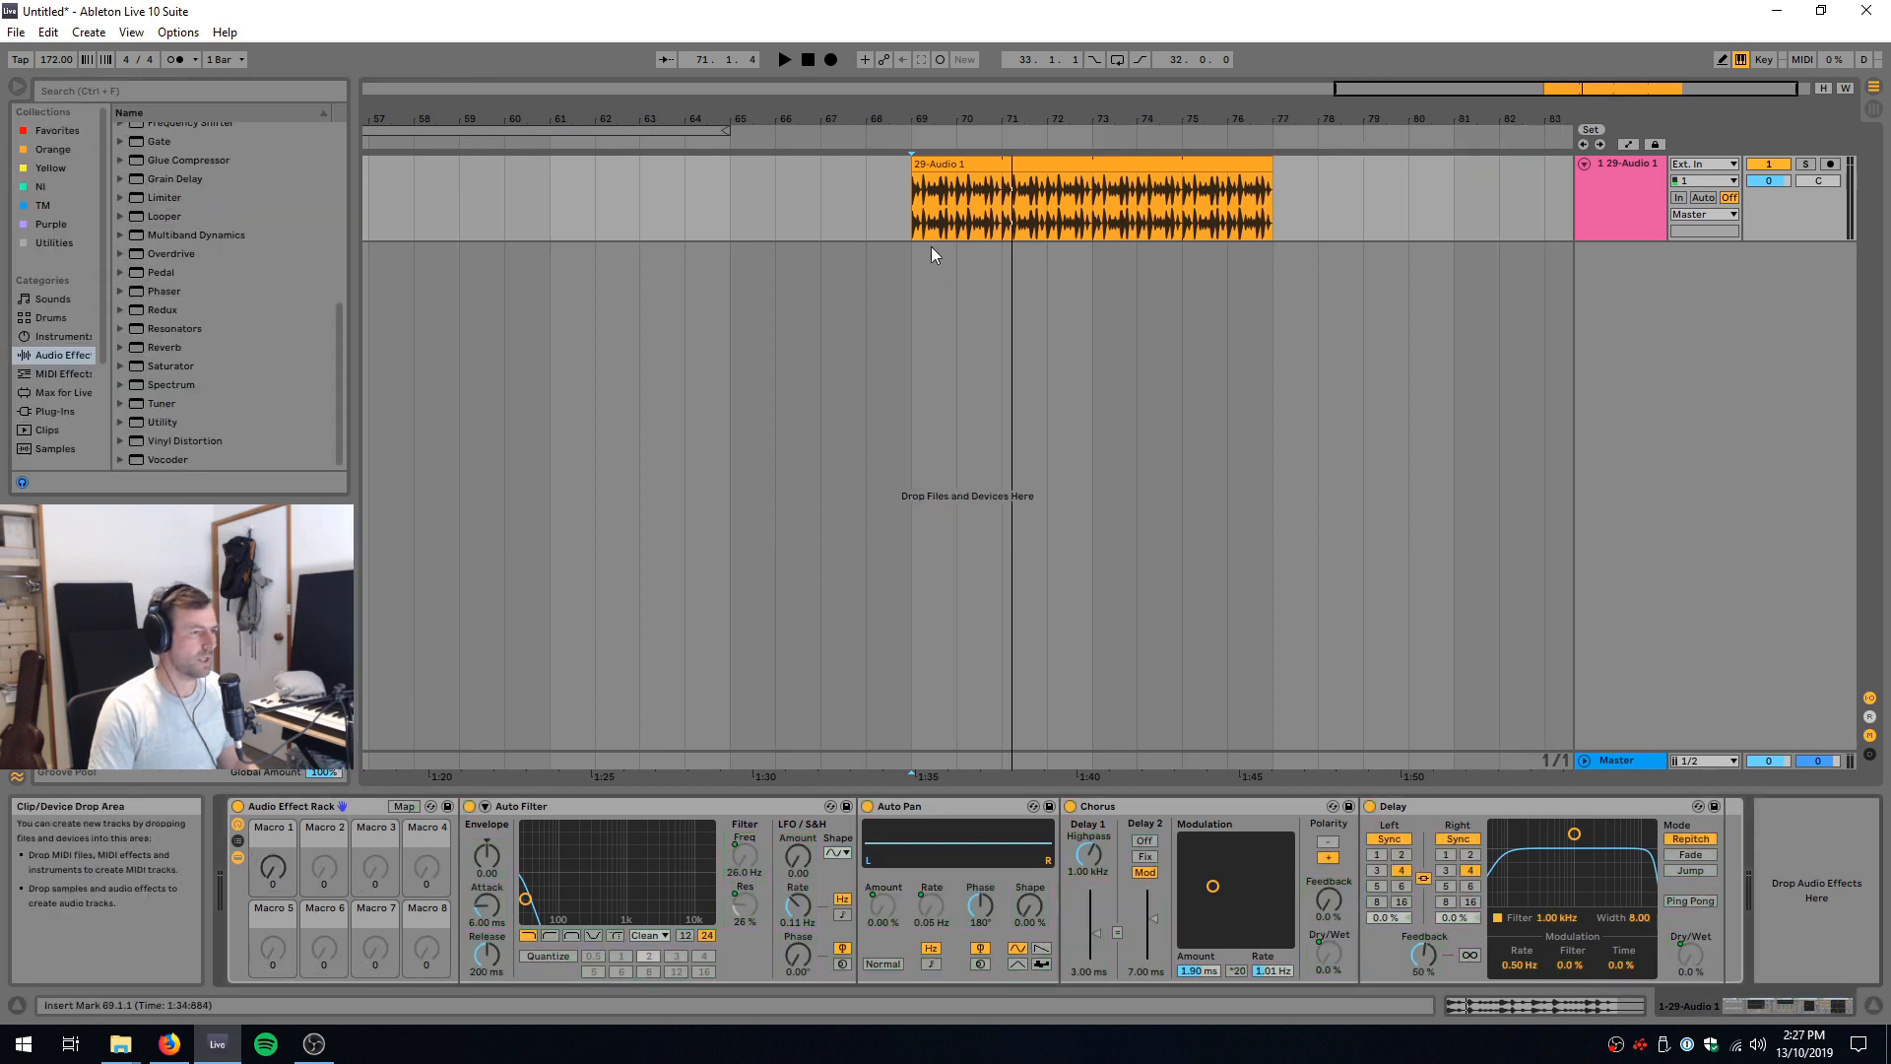
# Step: Play the drum break from bar 69 while sweeping Macro 1 from 0 up to 127
pyautogui.click(908, 236)
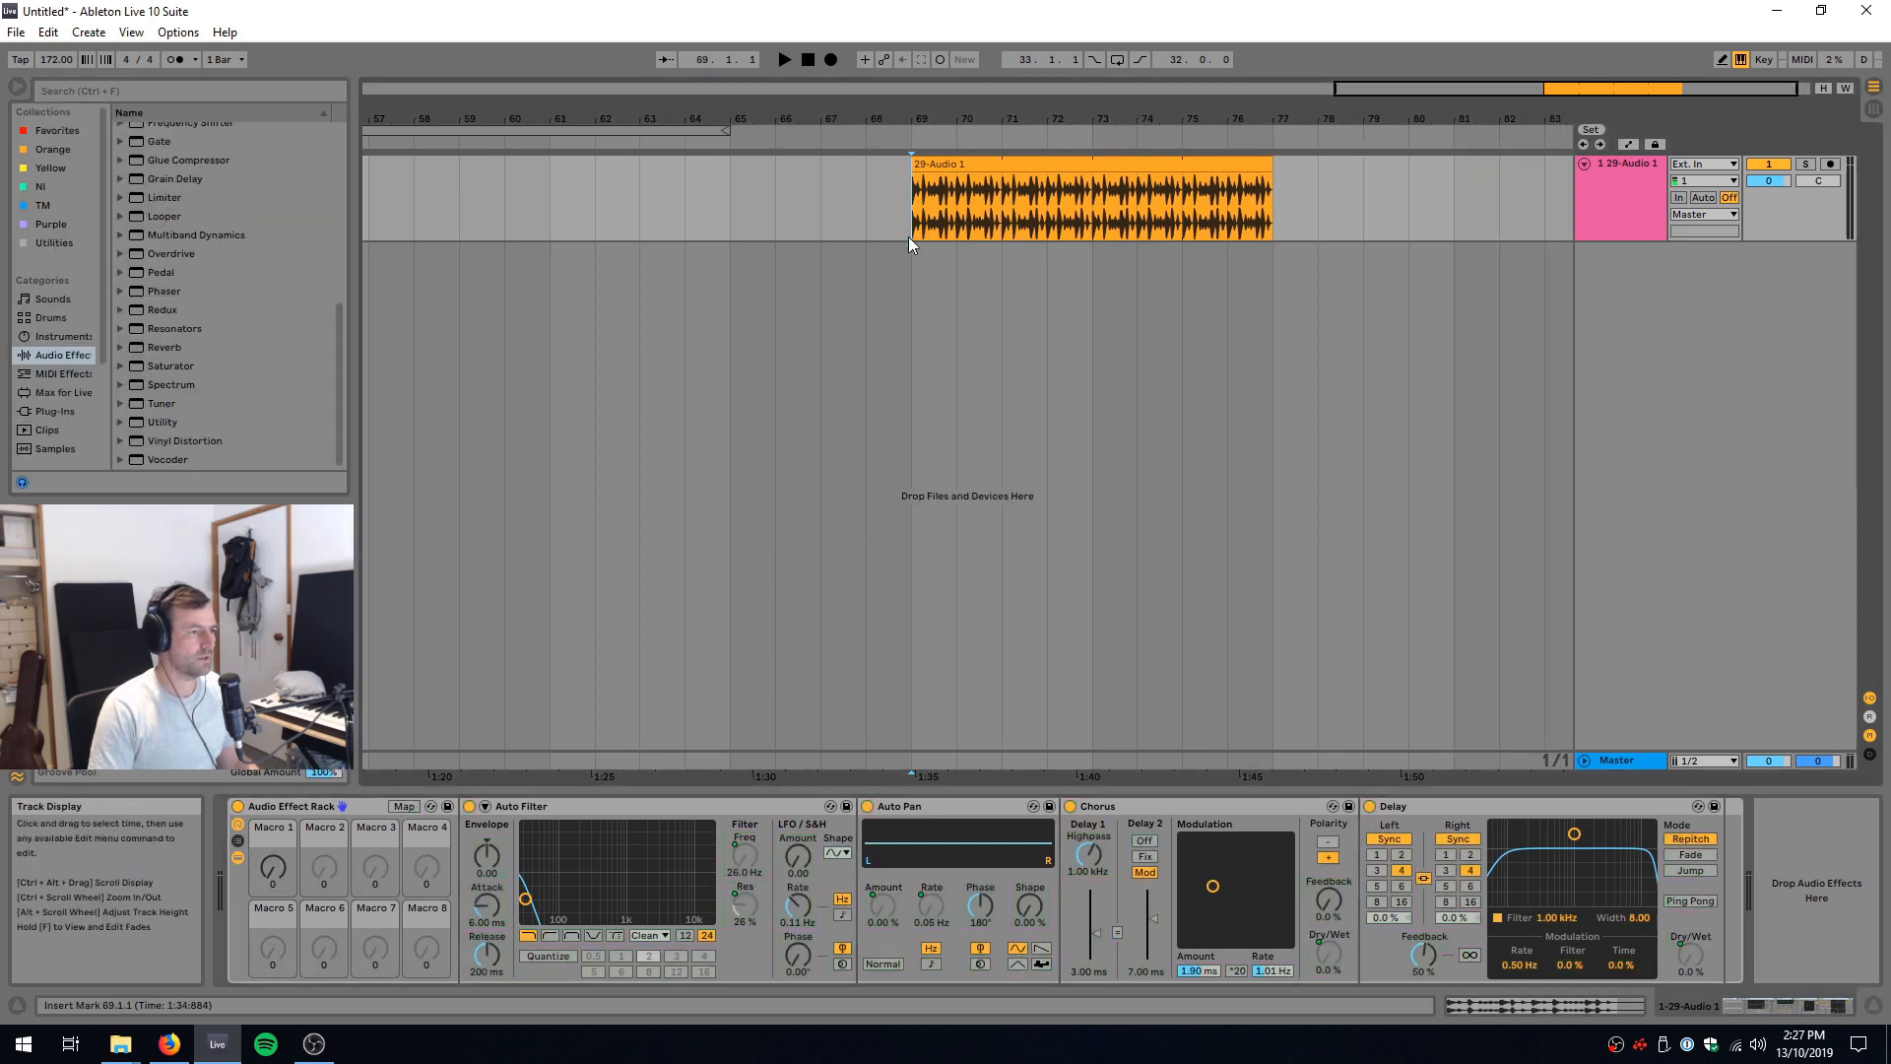
pyautogui.click(274, 876)
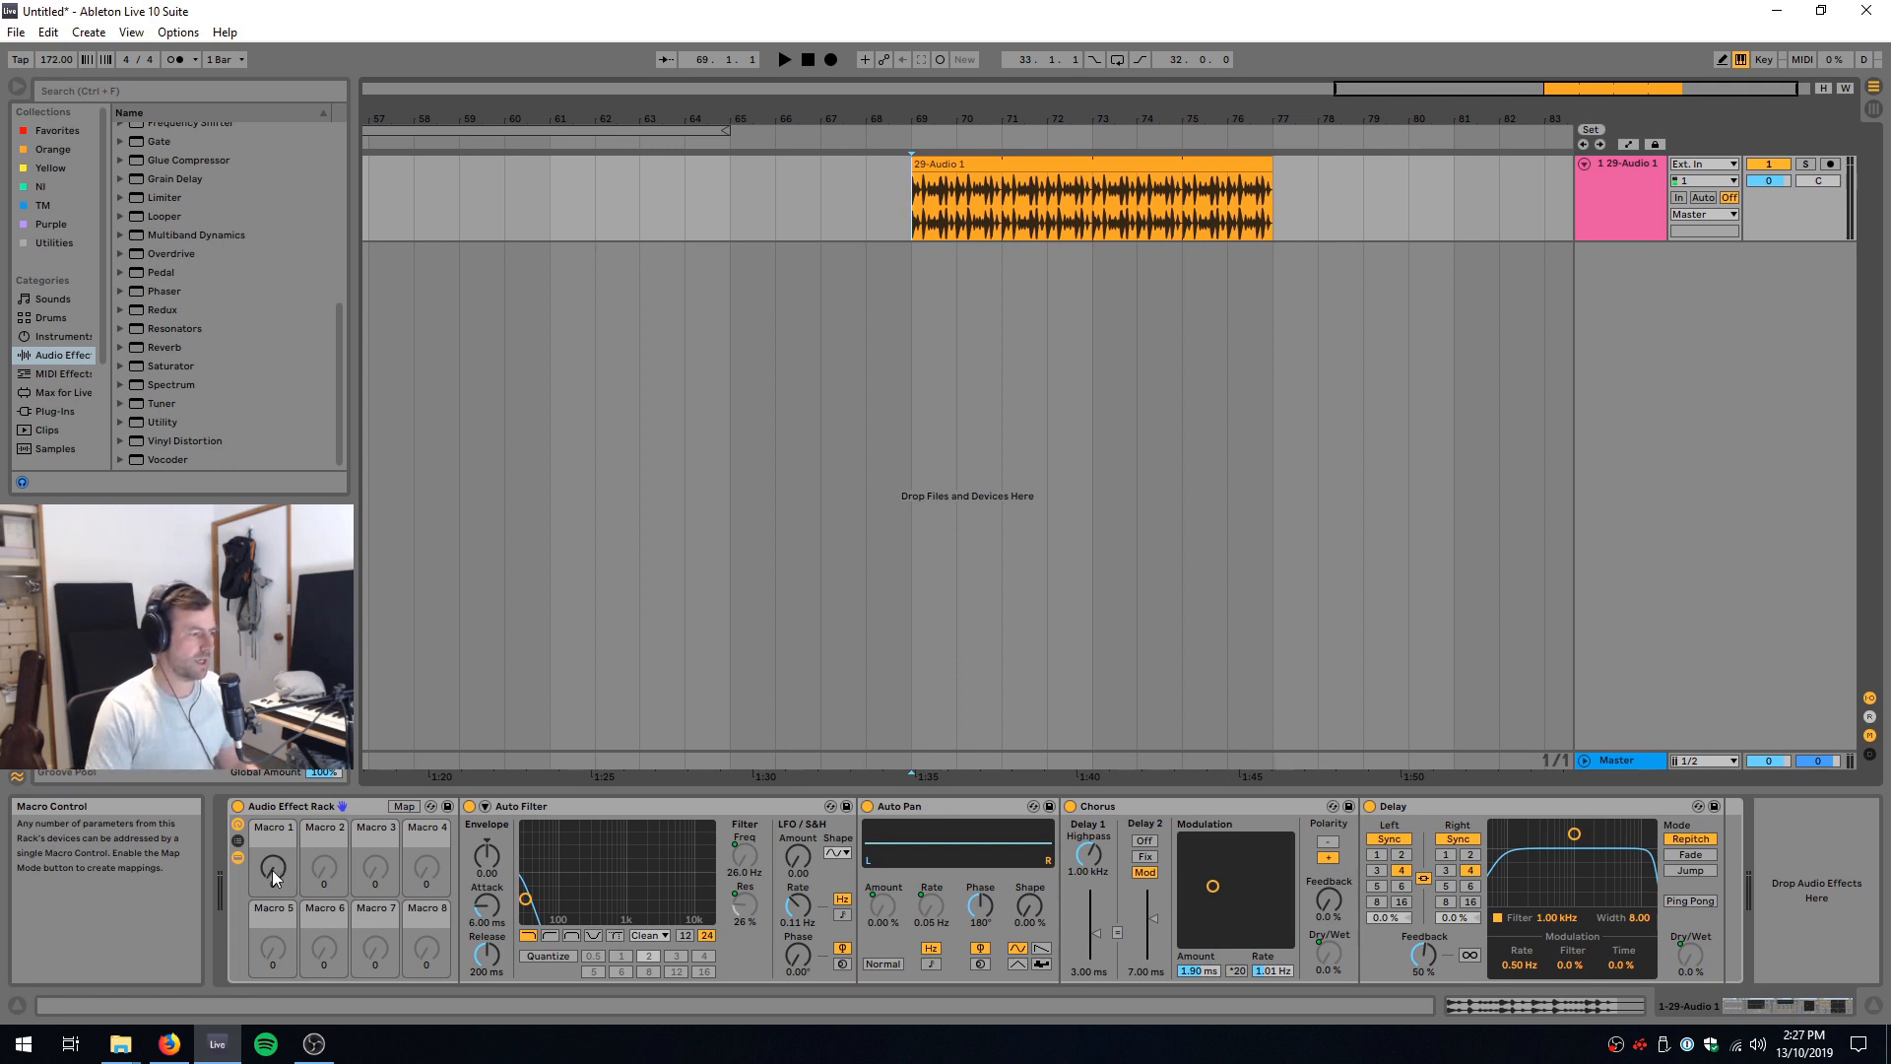
pyautogui.press('space')
pyautogui.moveTo(273, 869); pyautogui.dragTo(273, 743)
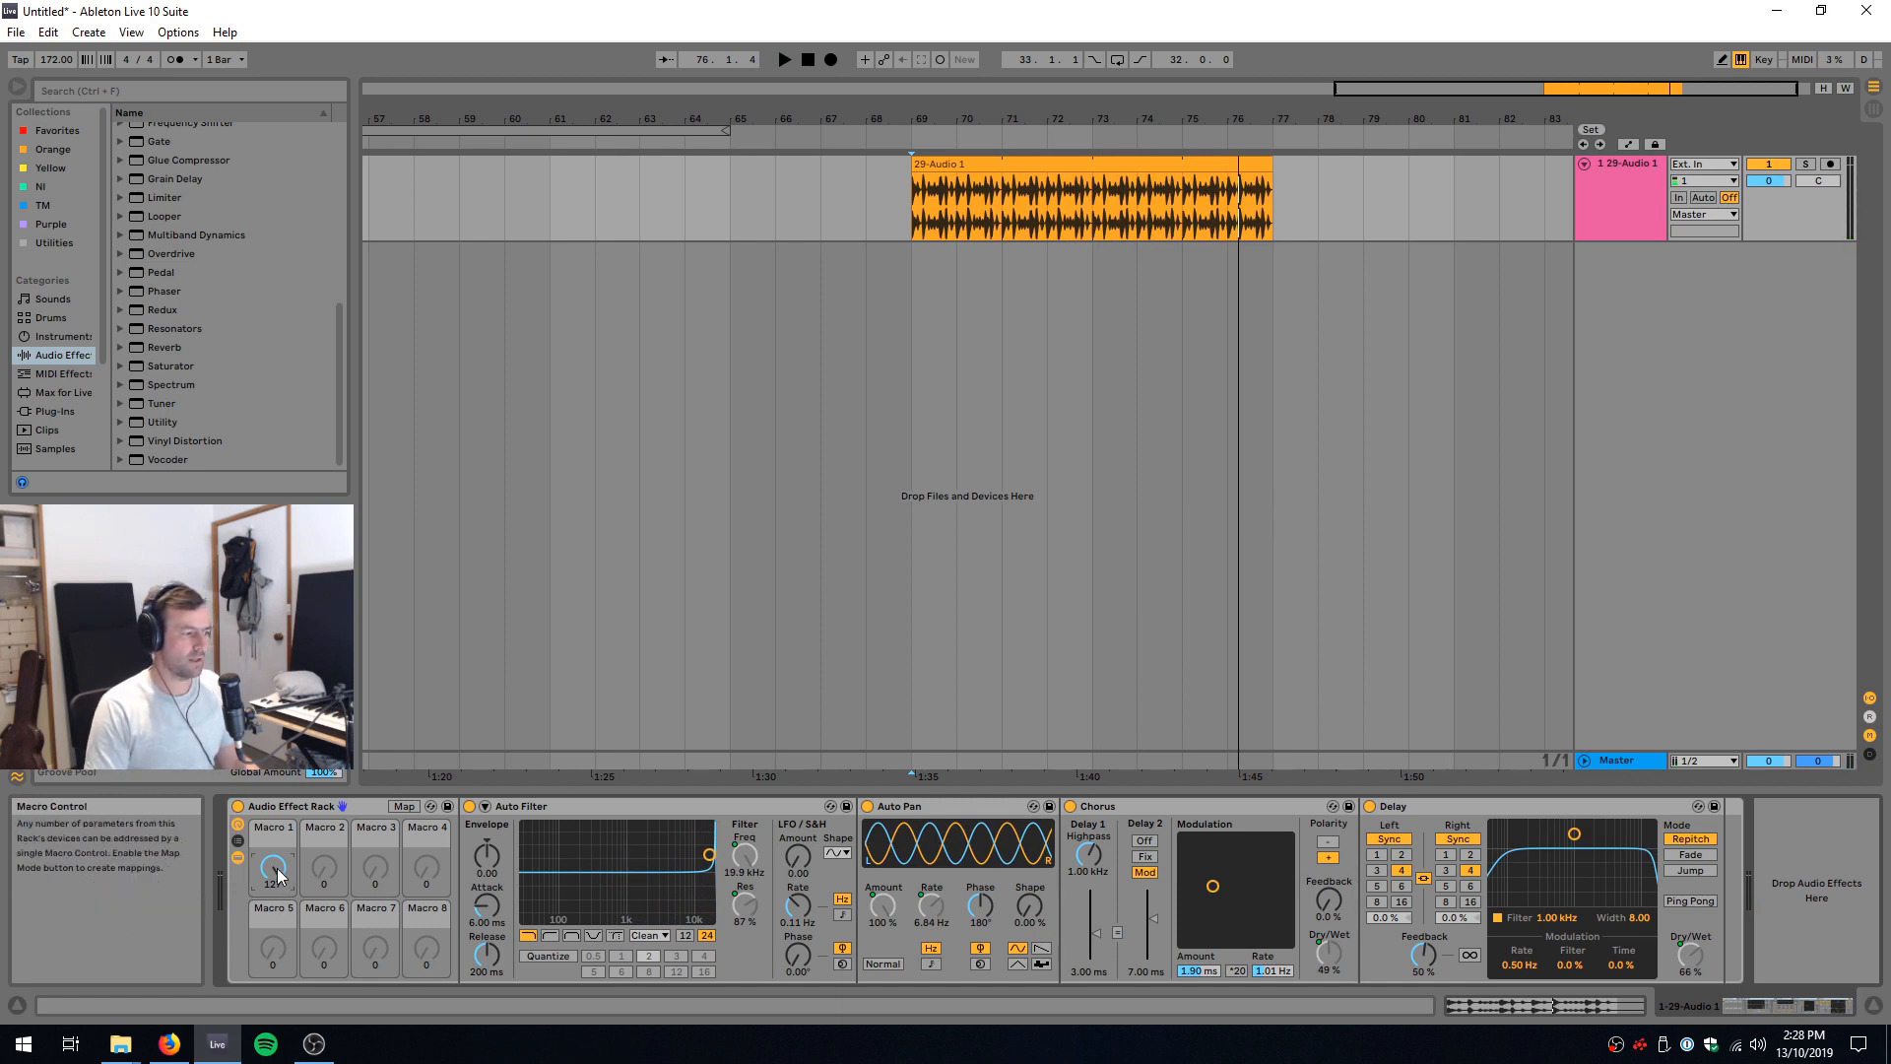
# Step: Turn Macro 1 down to 0 and invert the range of its Auto Filter frequency mapping
pyautogui.moveTo(273, 867); pyautogui.dragTo(273, 961)
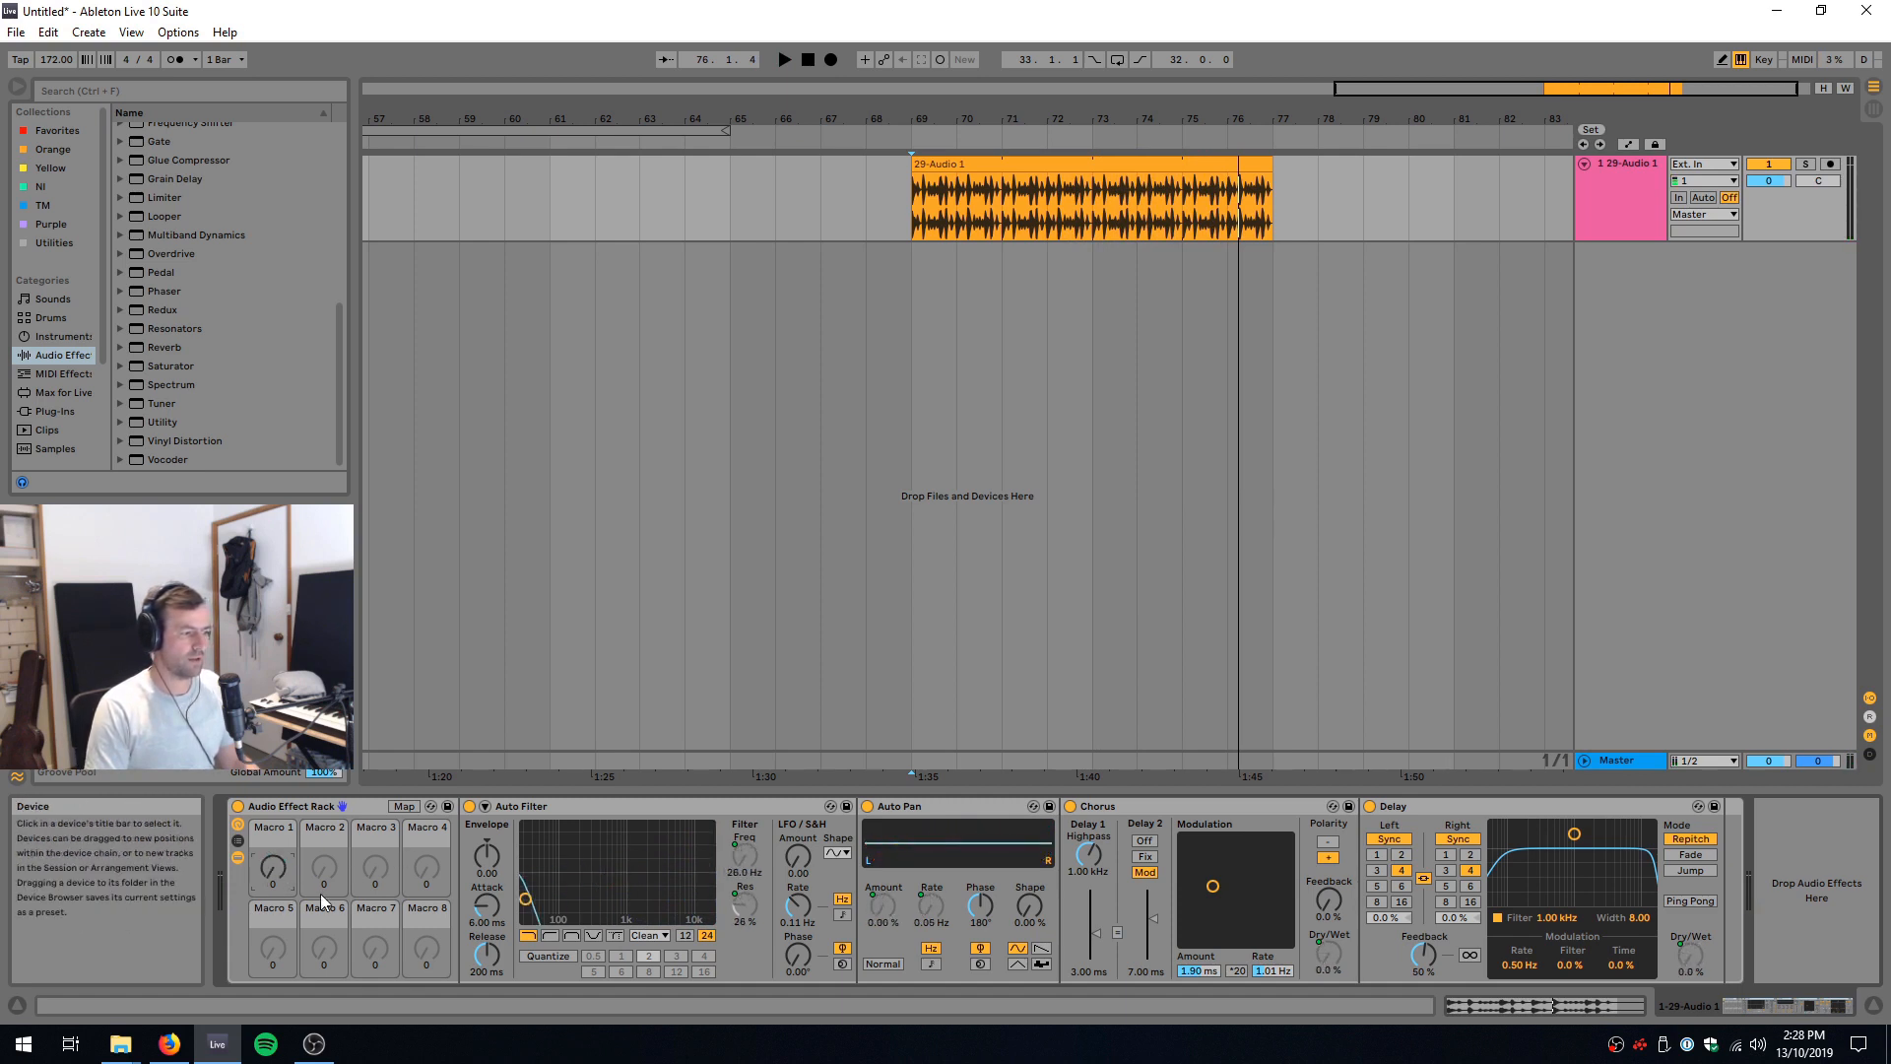
pyautogui.click(405, 808)
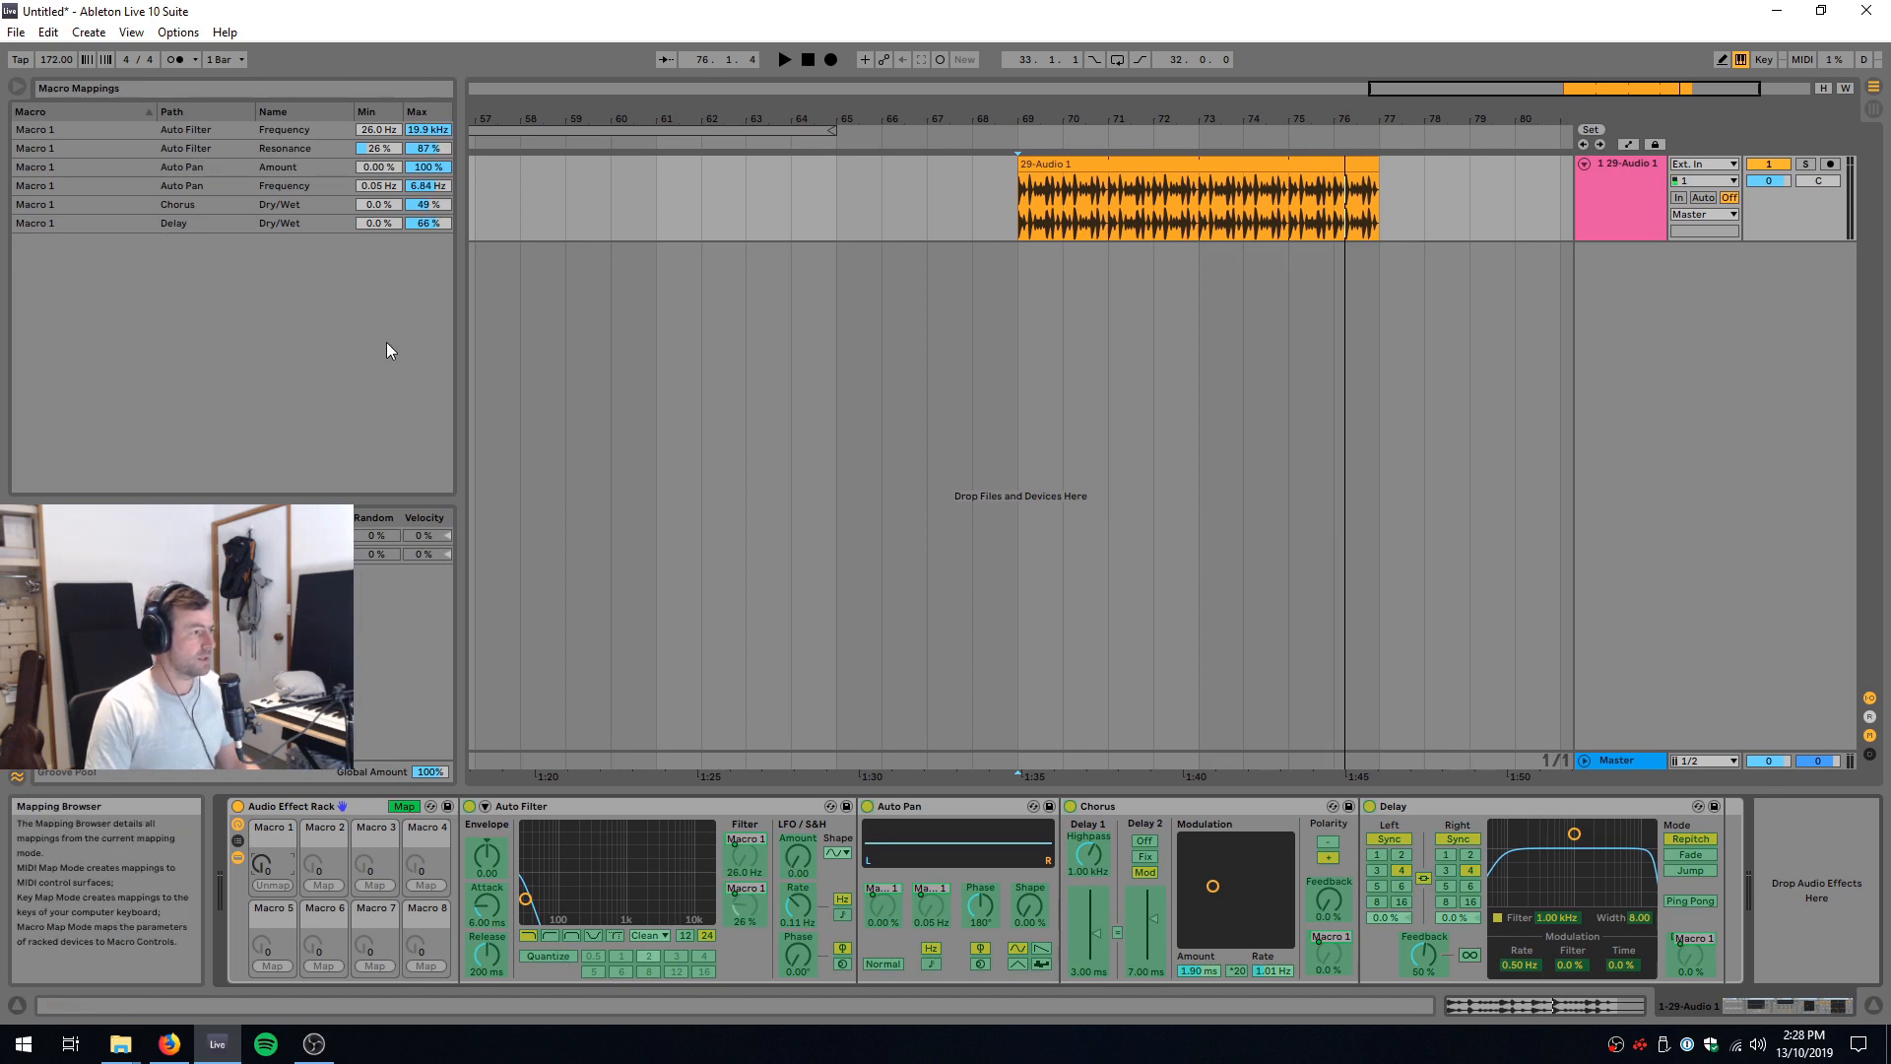
pyautogui.rightClick(293, 126)
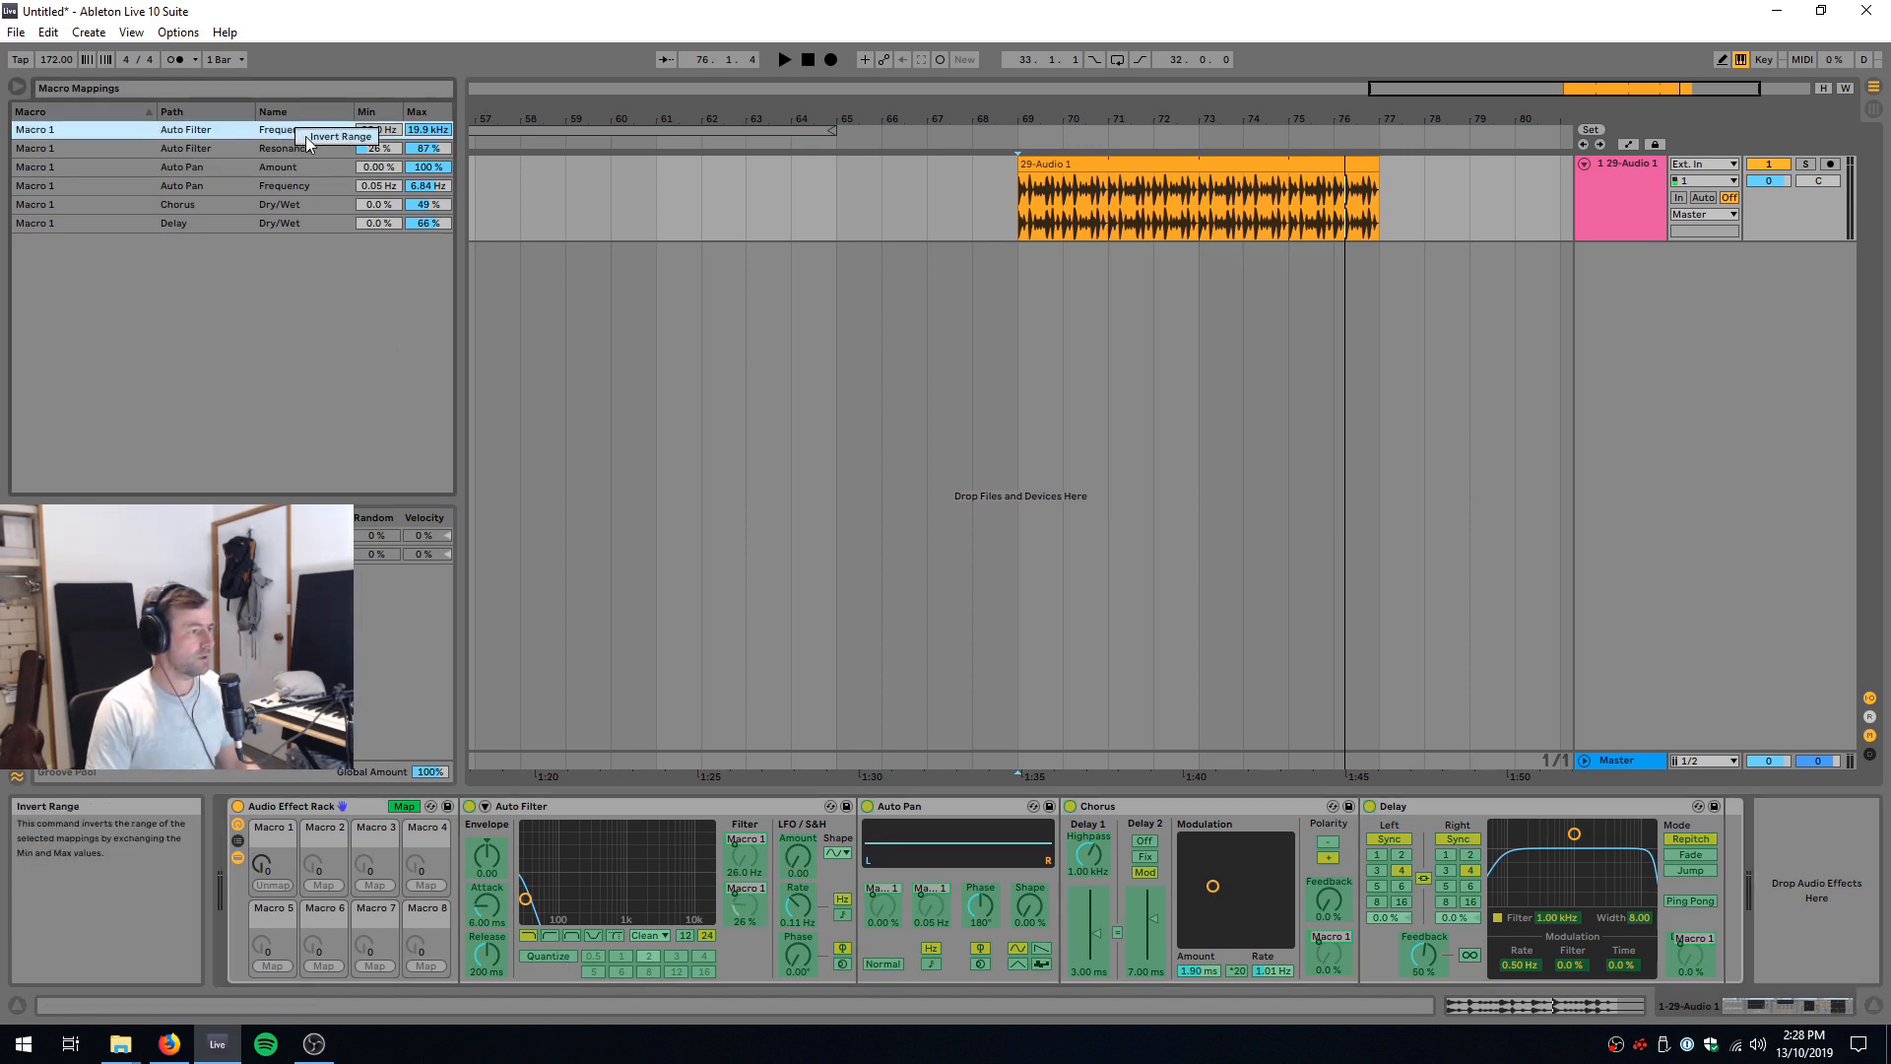
pyautogui.click(306, 136)
pyautogui.click(404, 806)
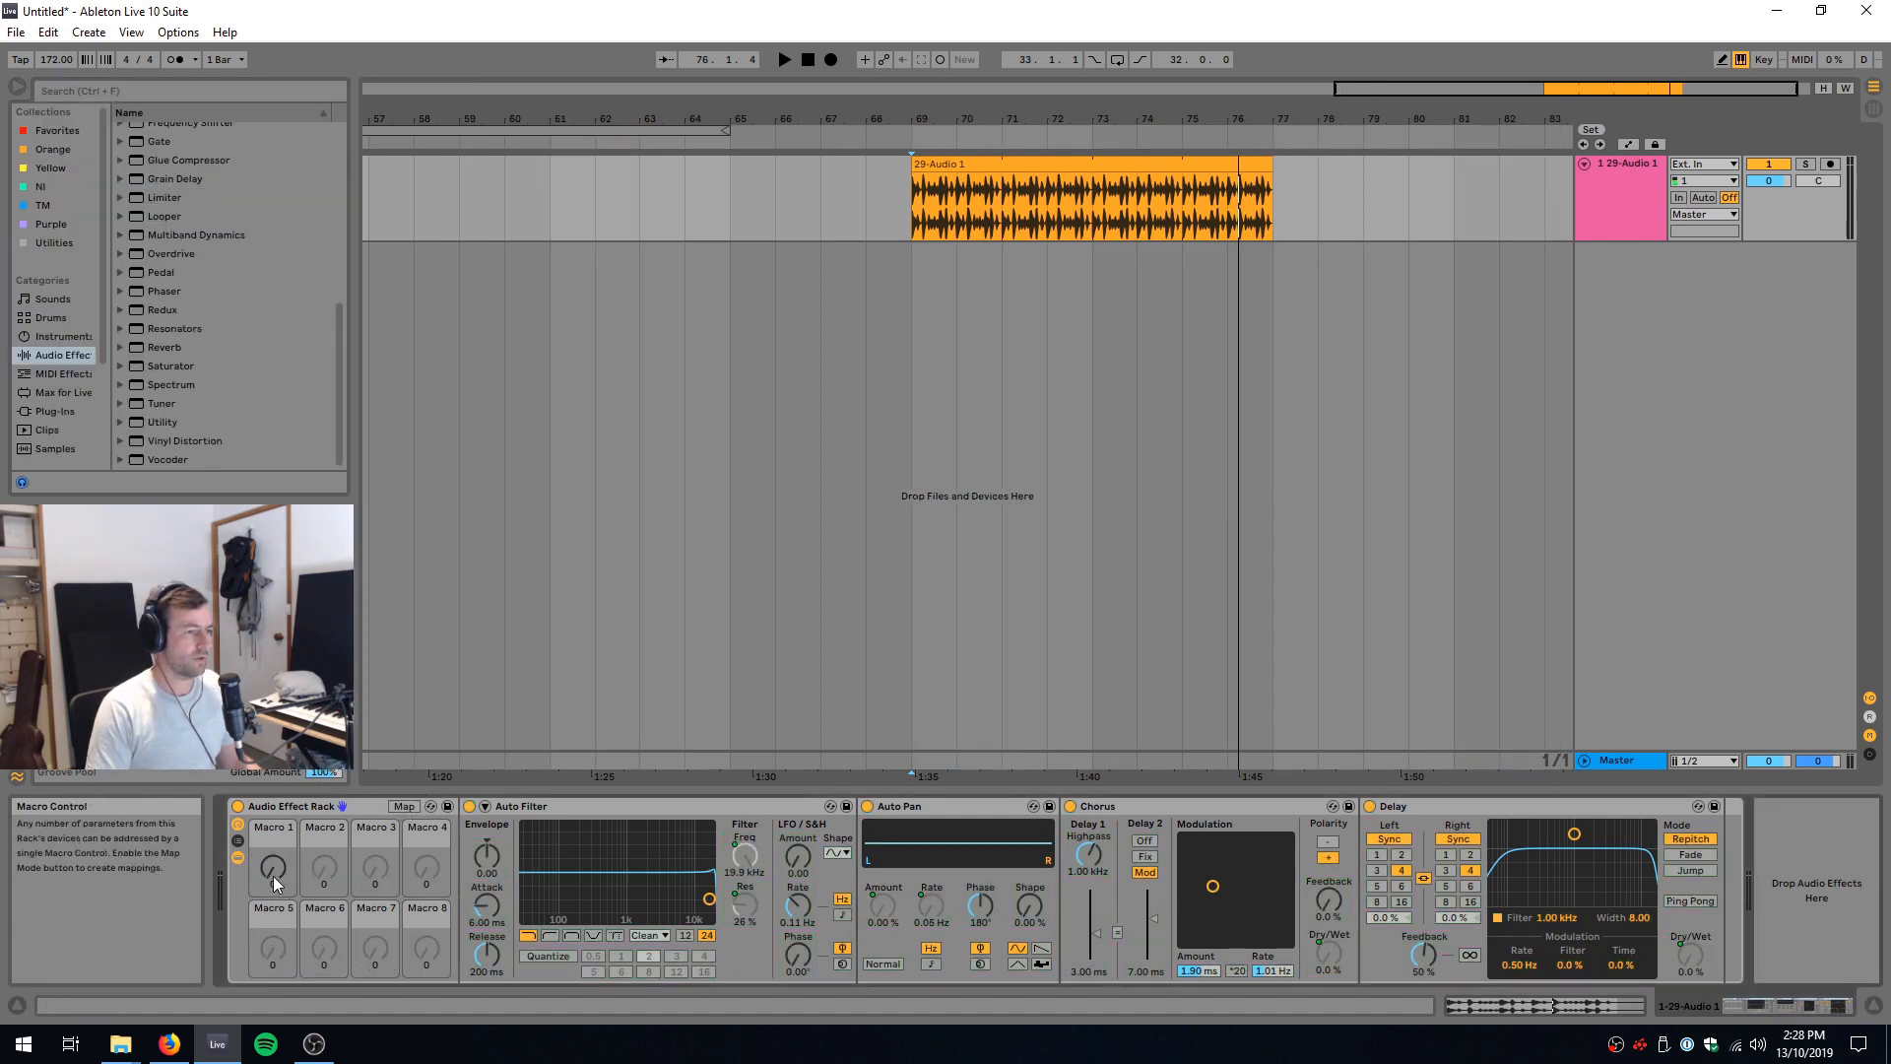
# Step: Play the drum break from bar 69 while sweeping Macro 1 from 0 to 127 with the inverted filter range
pyautogui.press('space')
pyautogui.moveTo(280, 873); pyautogui.dragTo(280, 747)
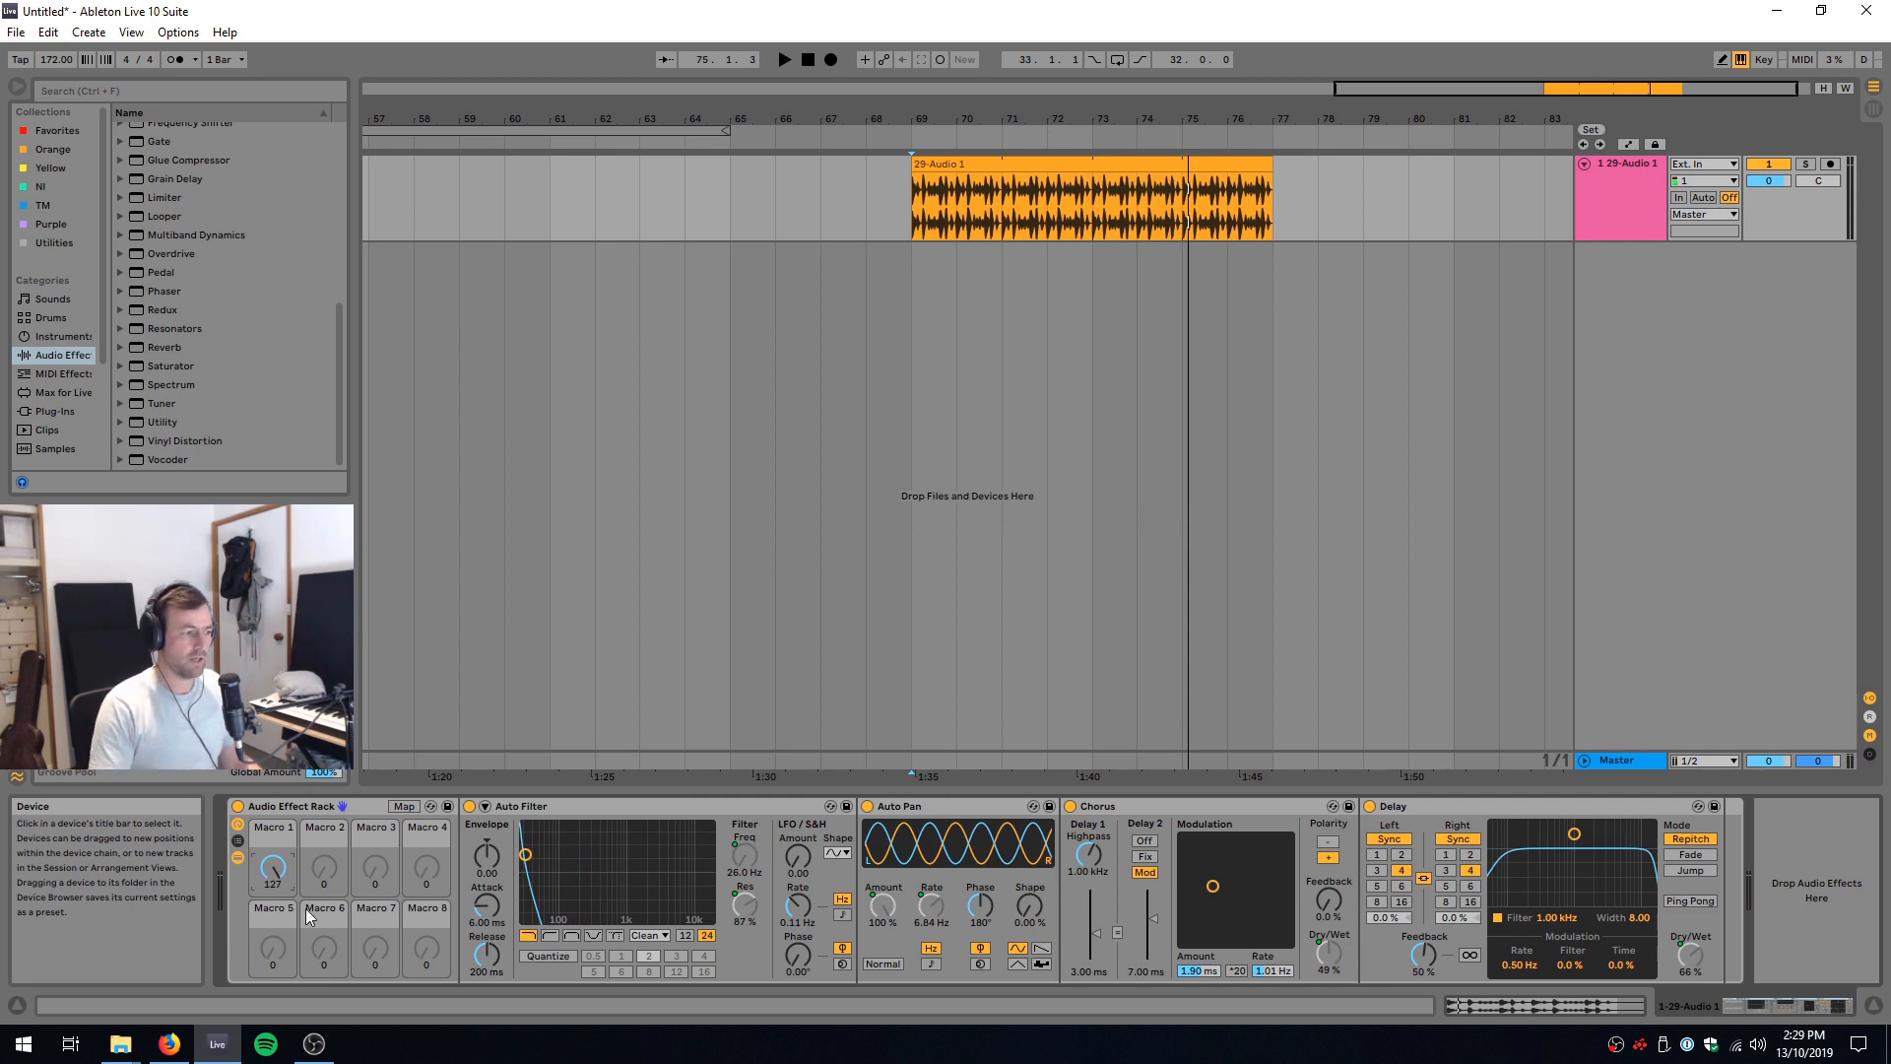
# Step: Switch the Auto Filter to highpass and invert Macro 1's filter frequency mapping to run from 26.0 Hz to 19.9 kHz
pyautogui.click(550, 936)
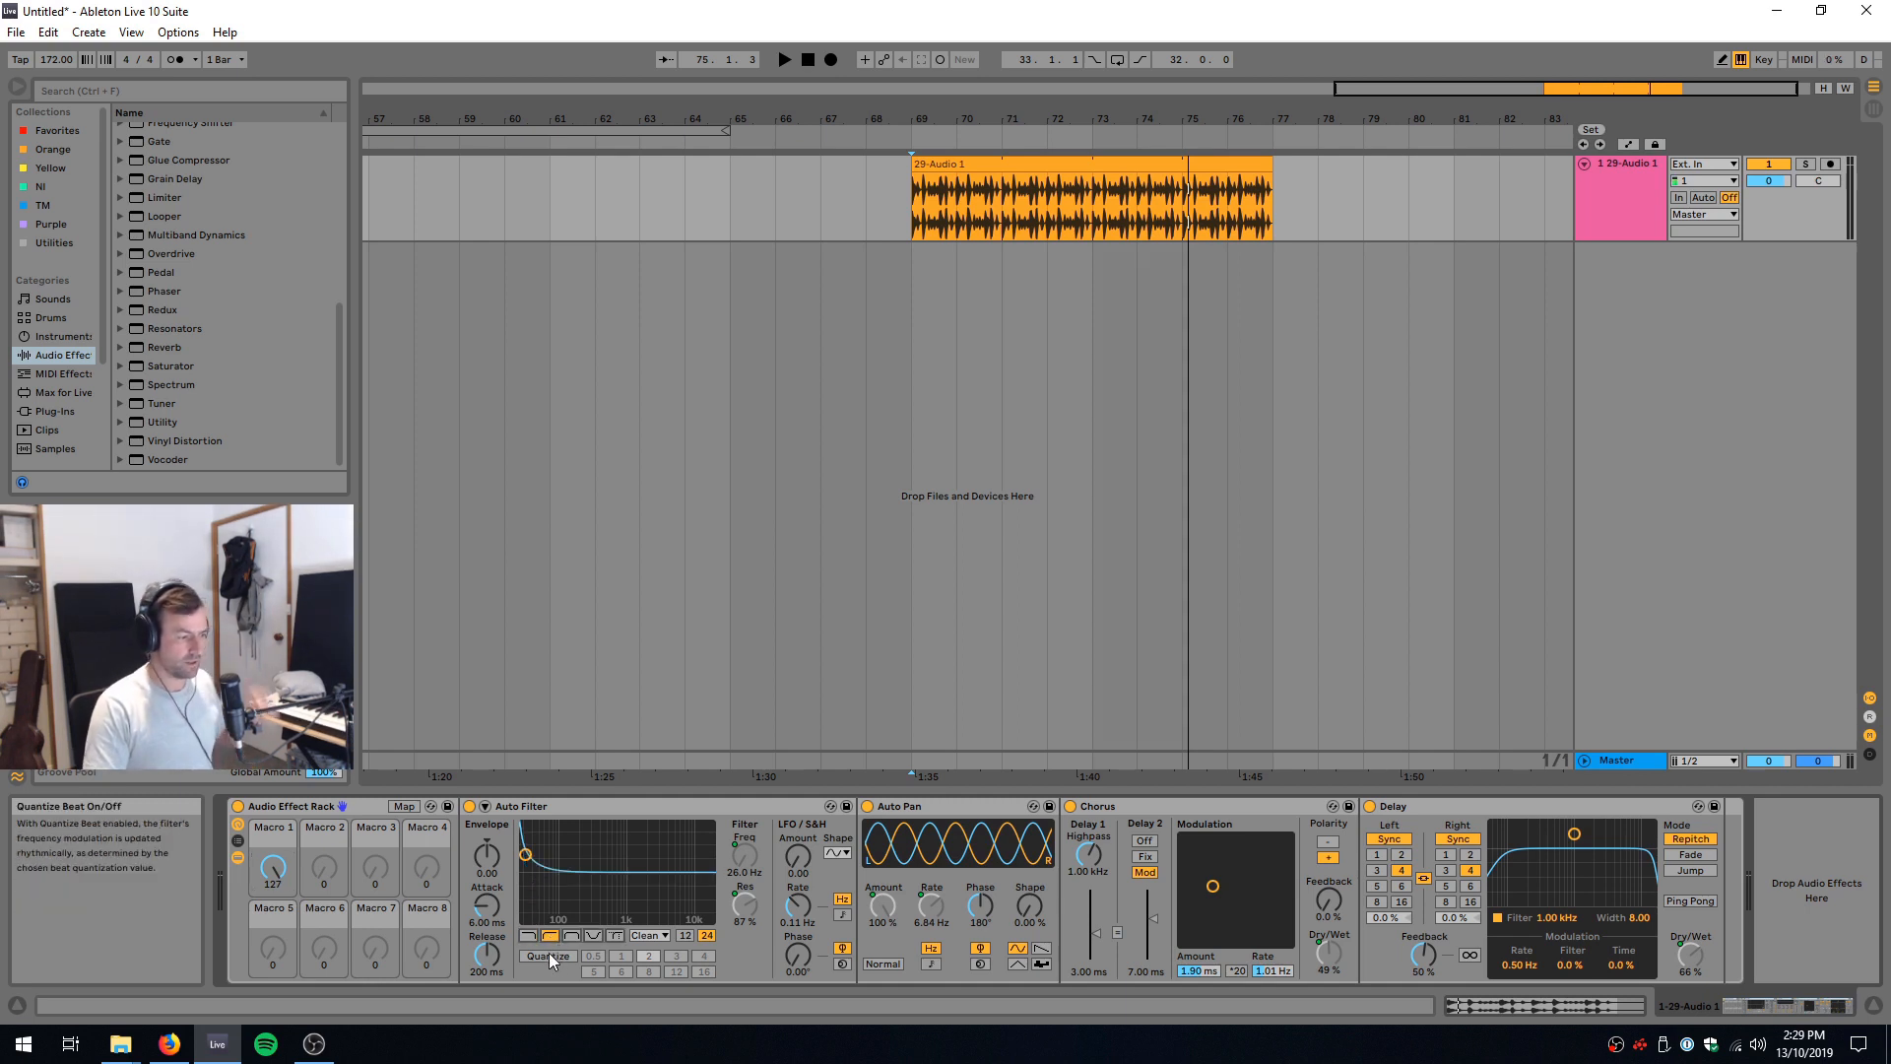
pyautogui.click(404, 807)
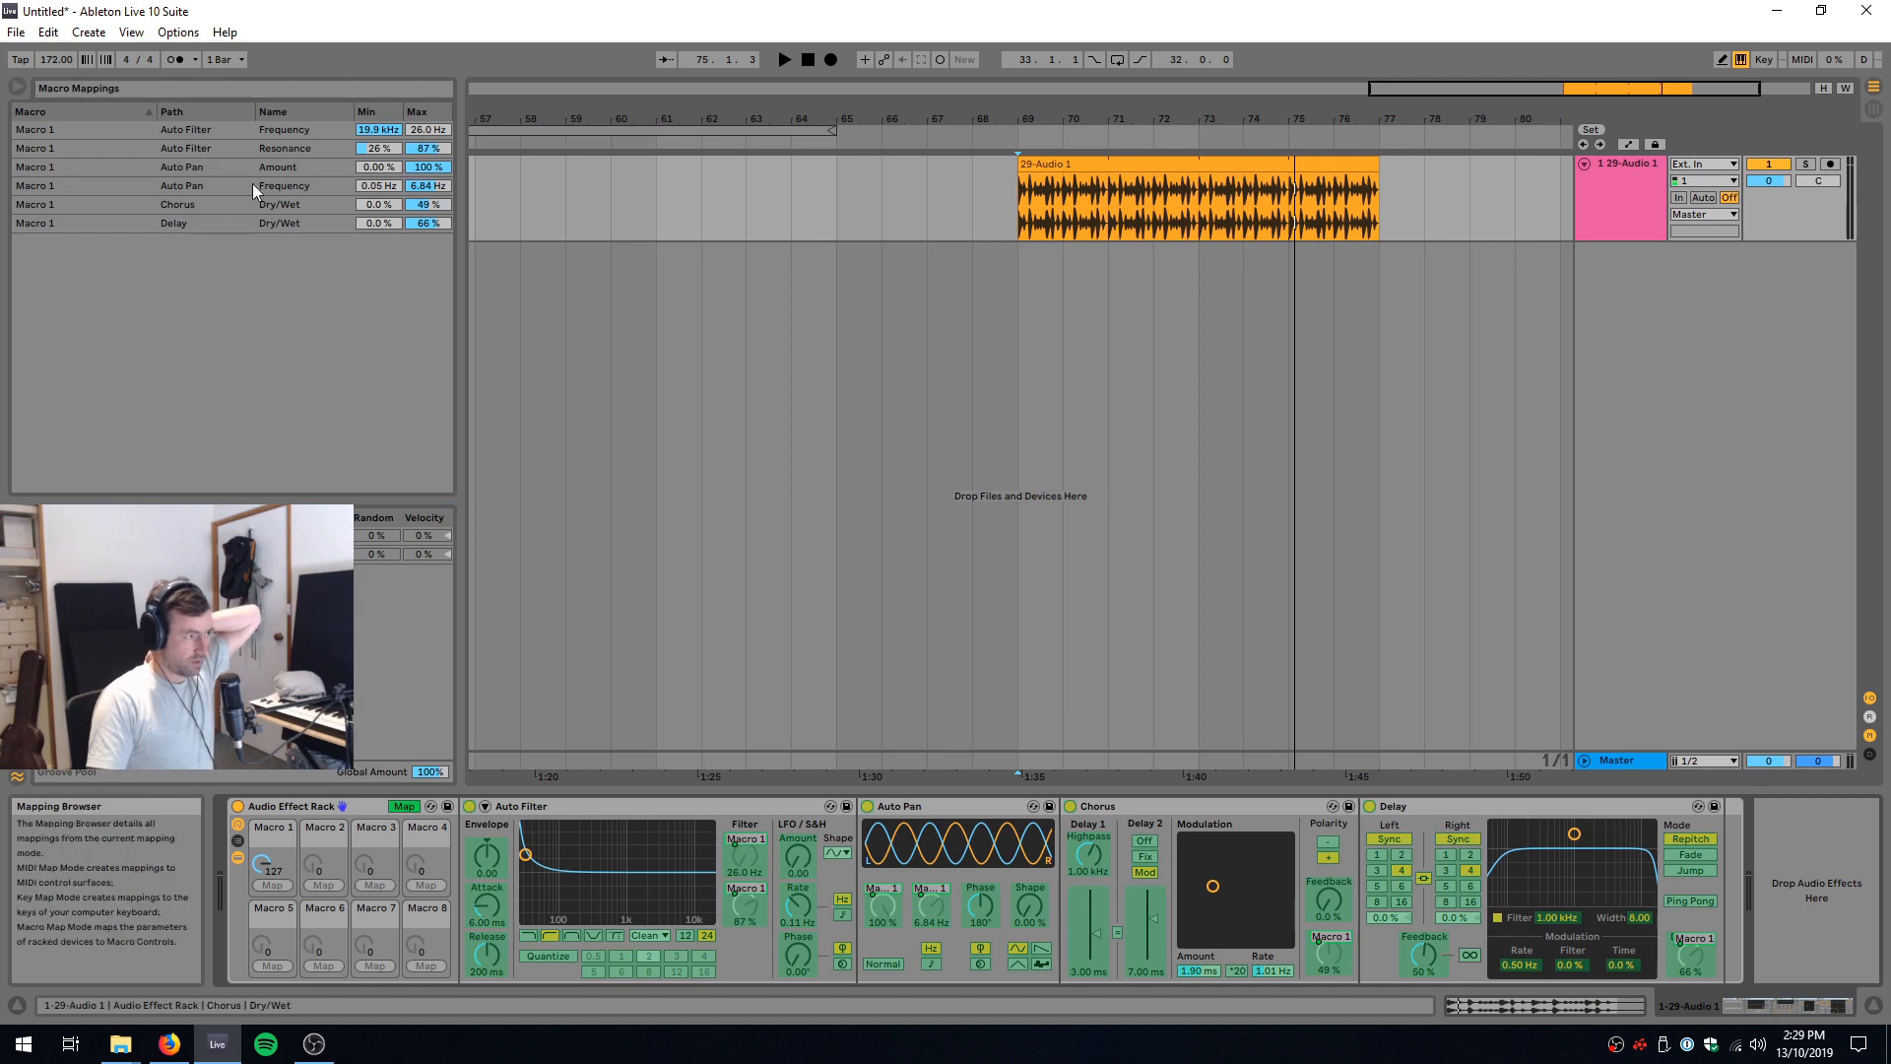
pyautogui.rightClick(294, 129)
pyautogui.click(313, 139)
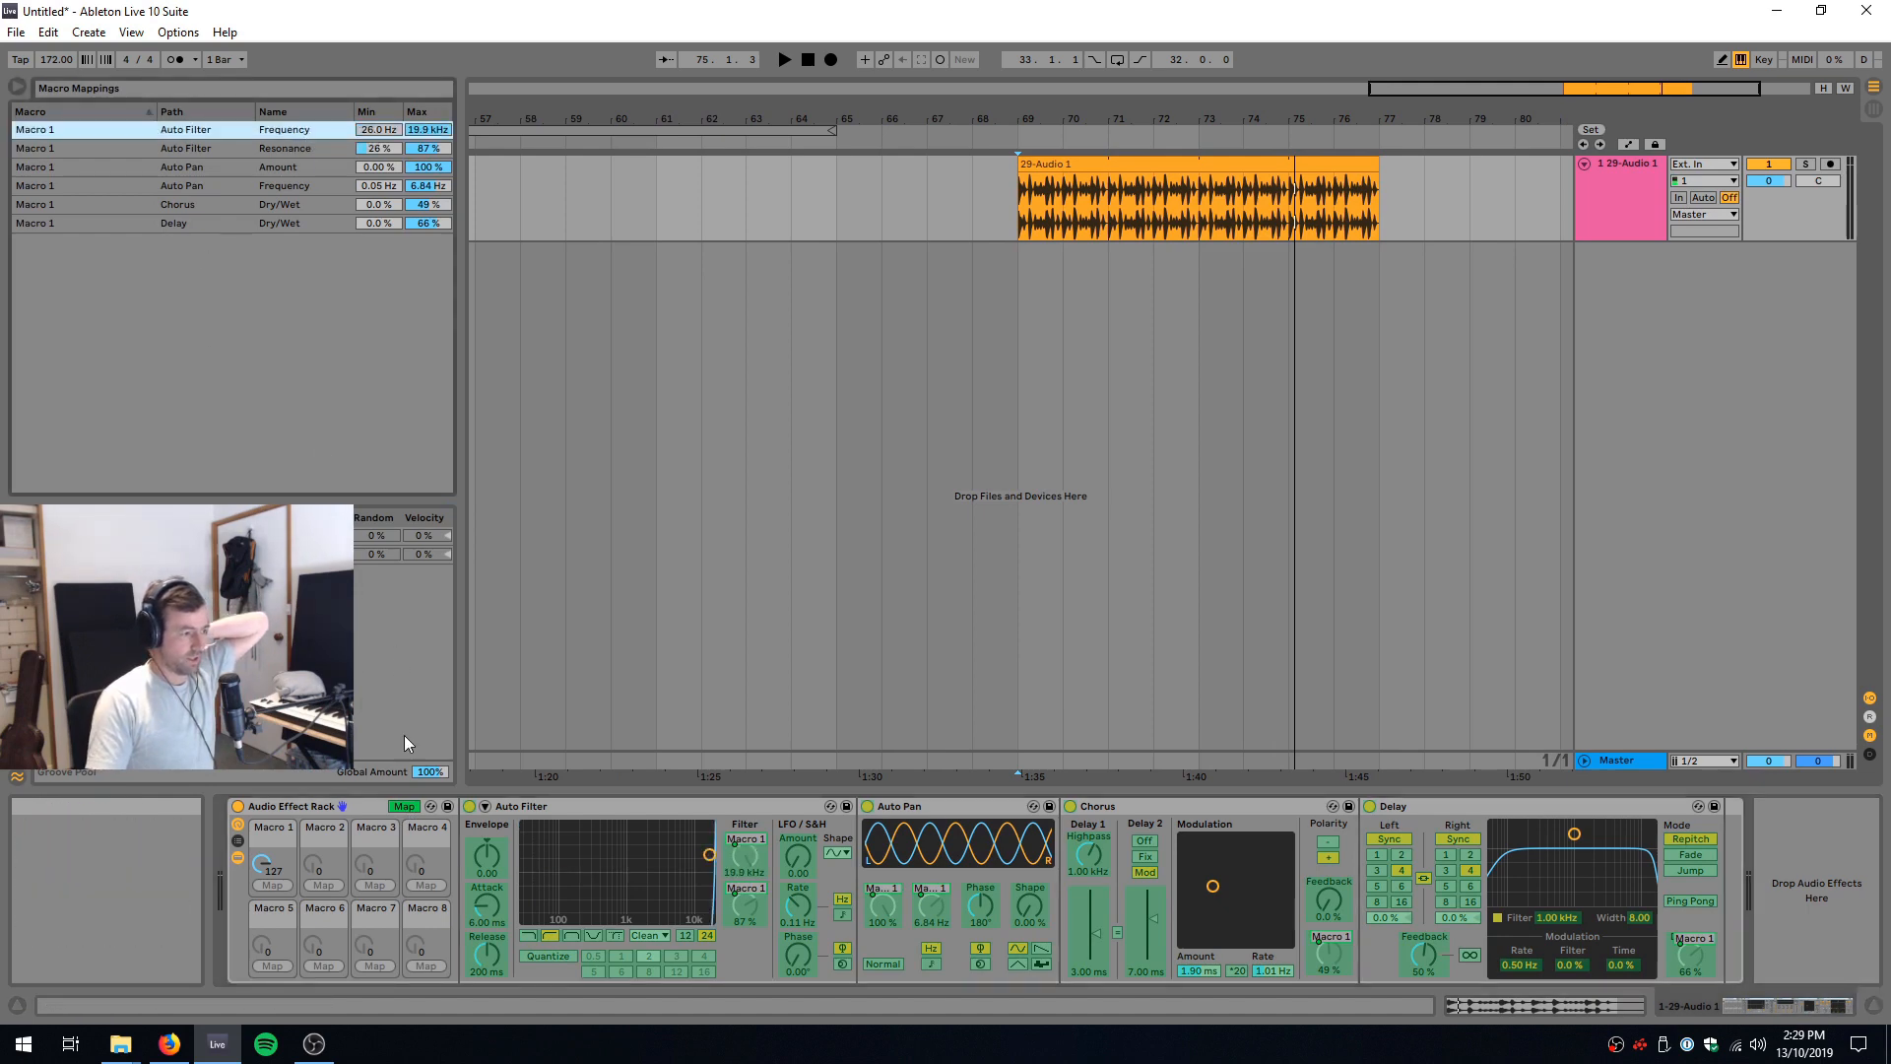
pyautogui.click(404, 807)
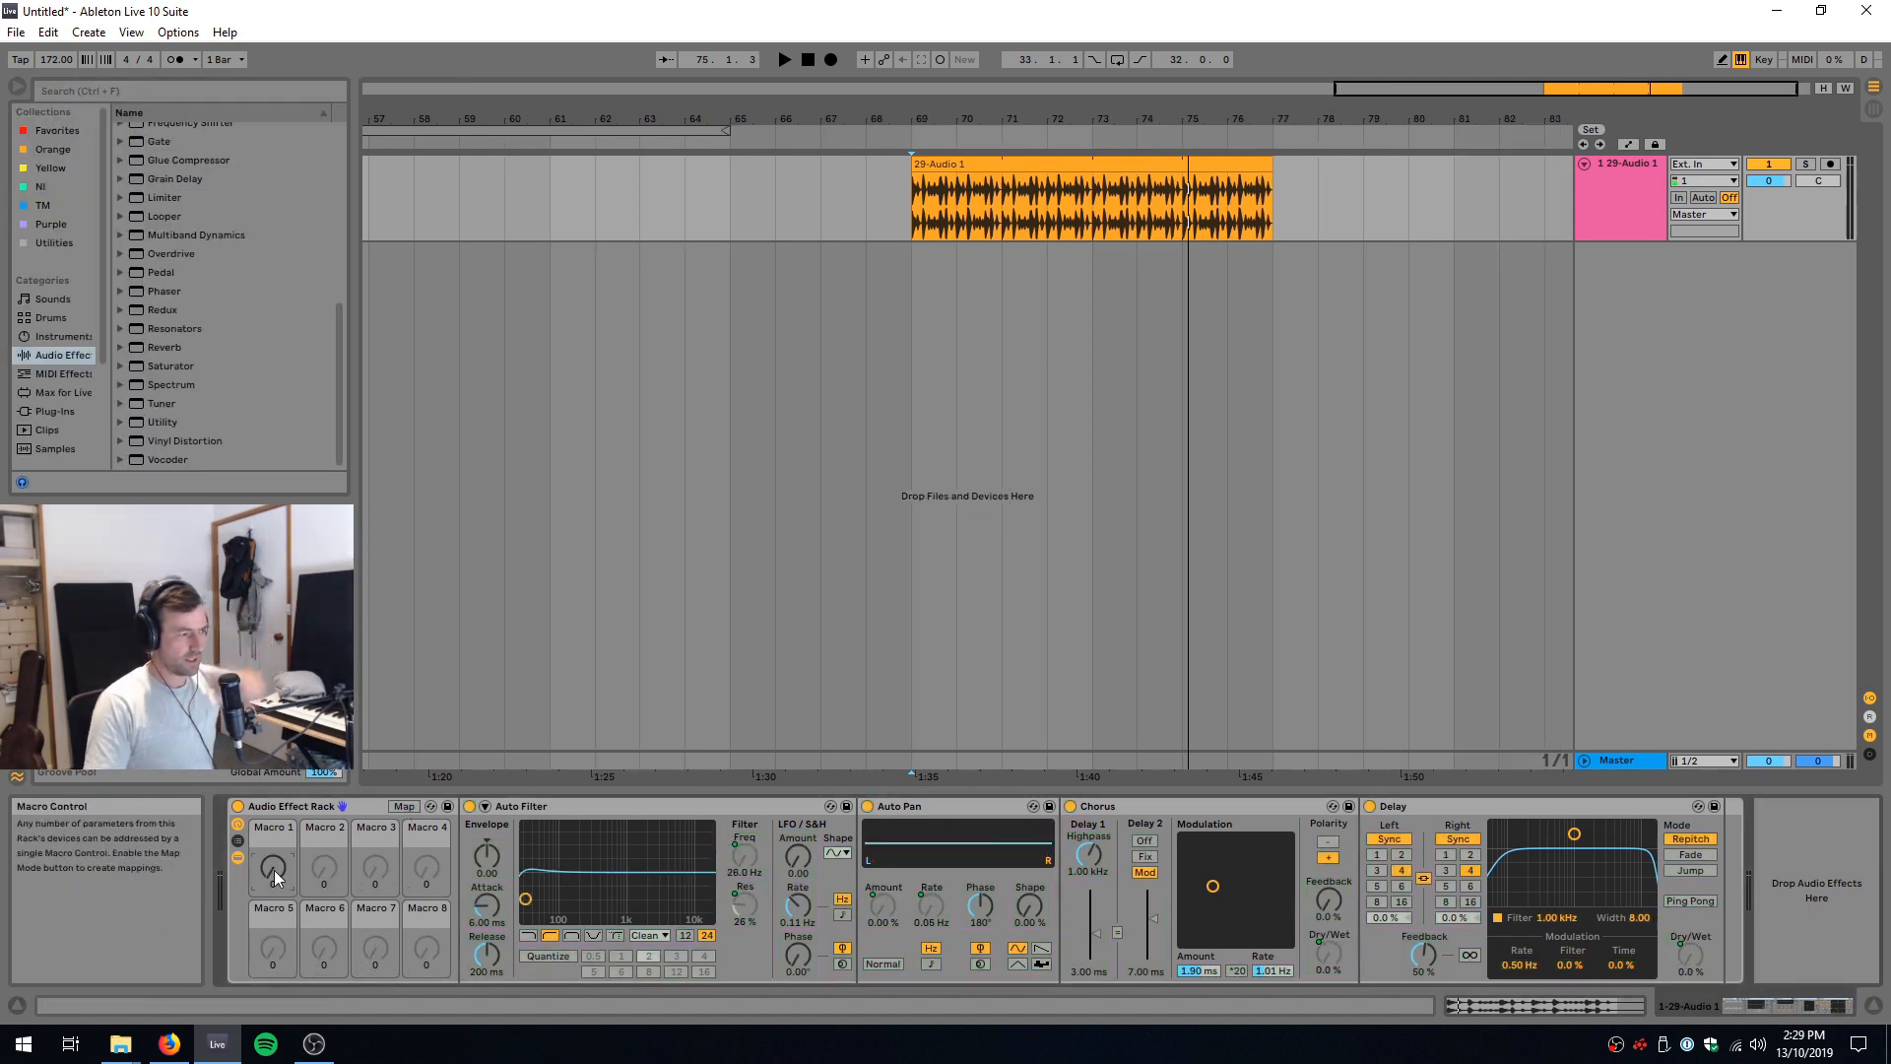
# Step: Play the drum break from bar 69 while sweeping Macro 1 from 0 to 127 with the highpass filter
pyautogui.press('space')
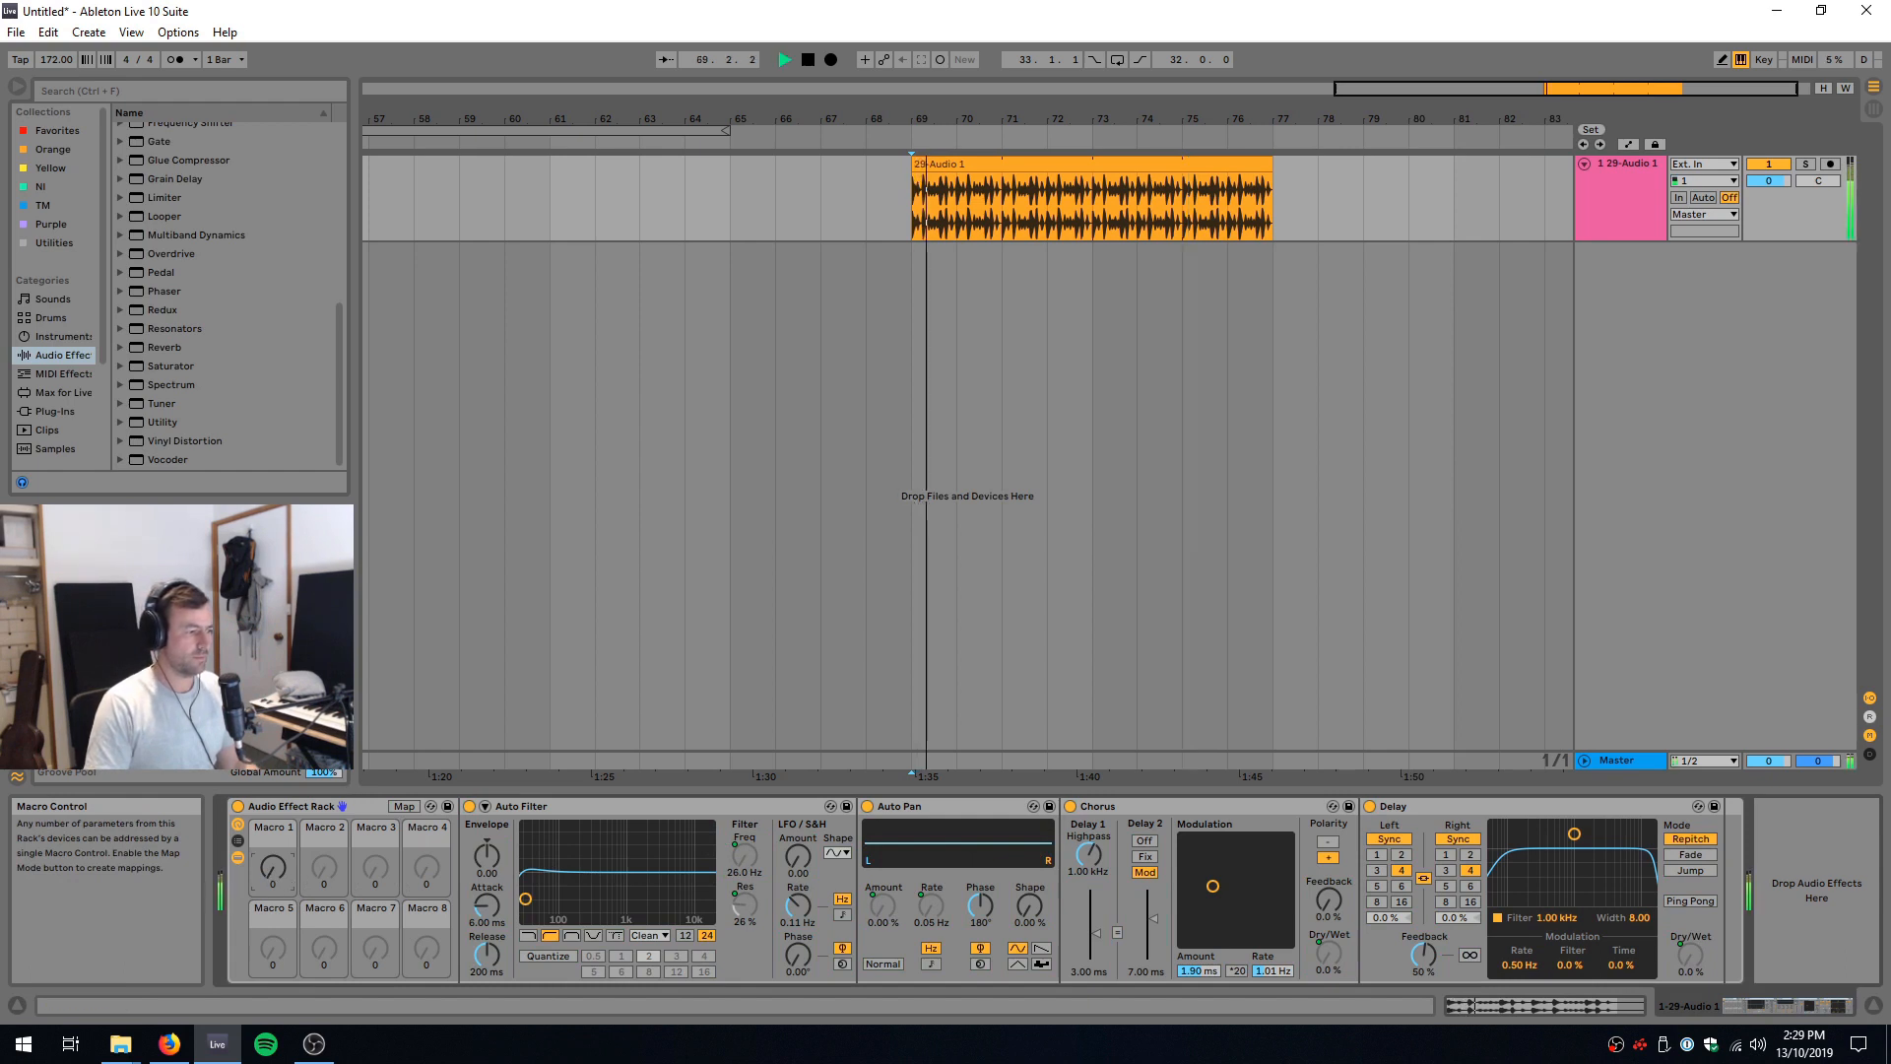
pyautogui.moveTo(274, 881); pyautogui.dragTo(275, 734)
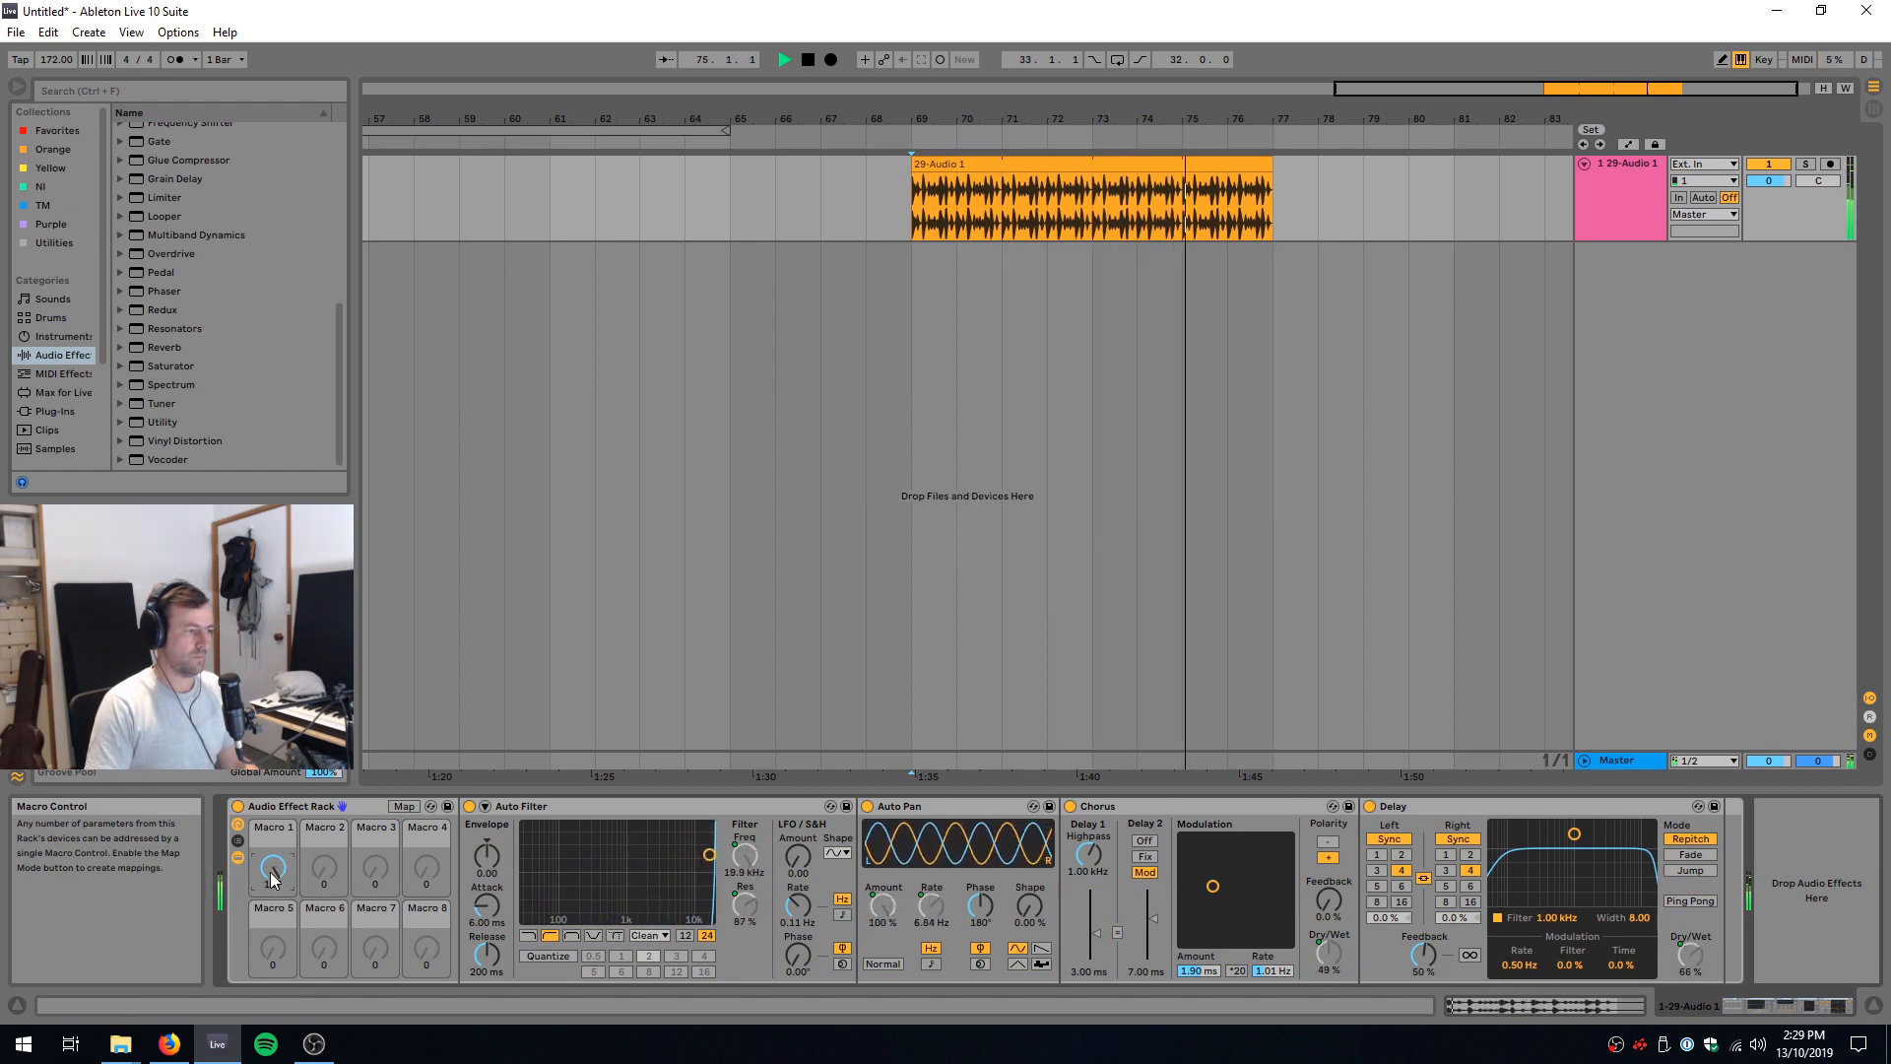
pyautogui.press('space')
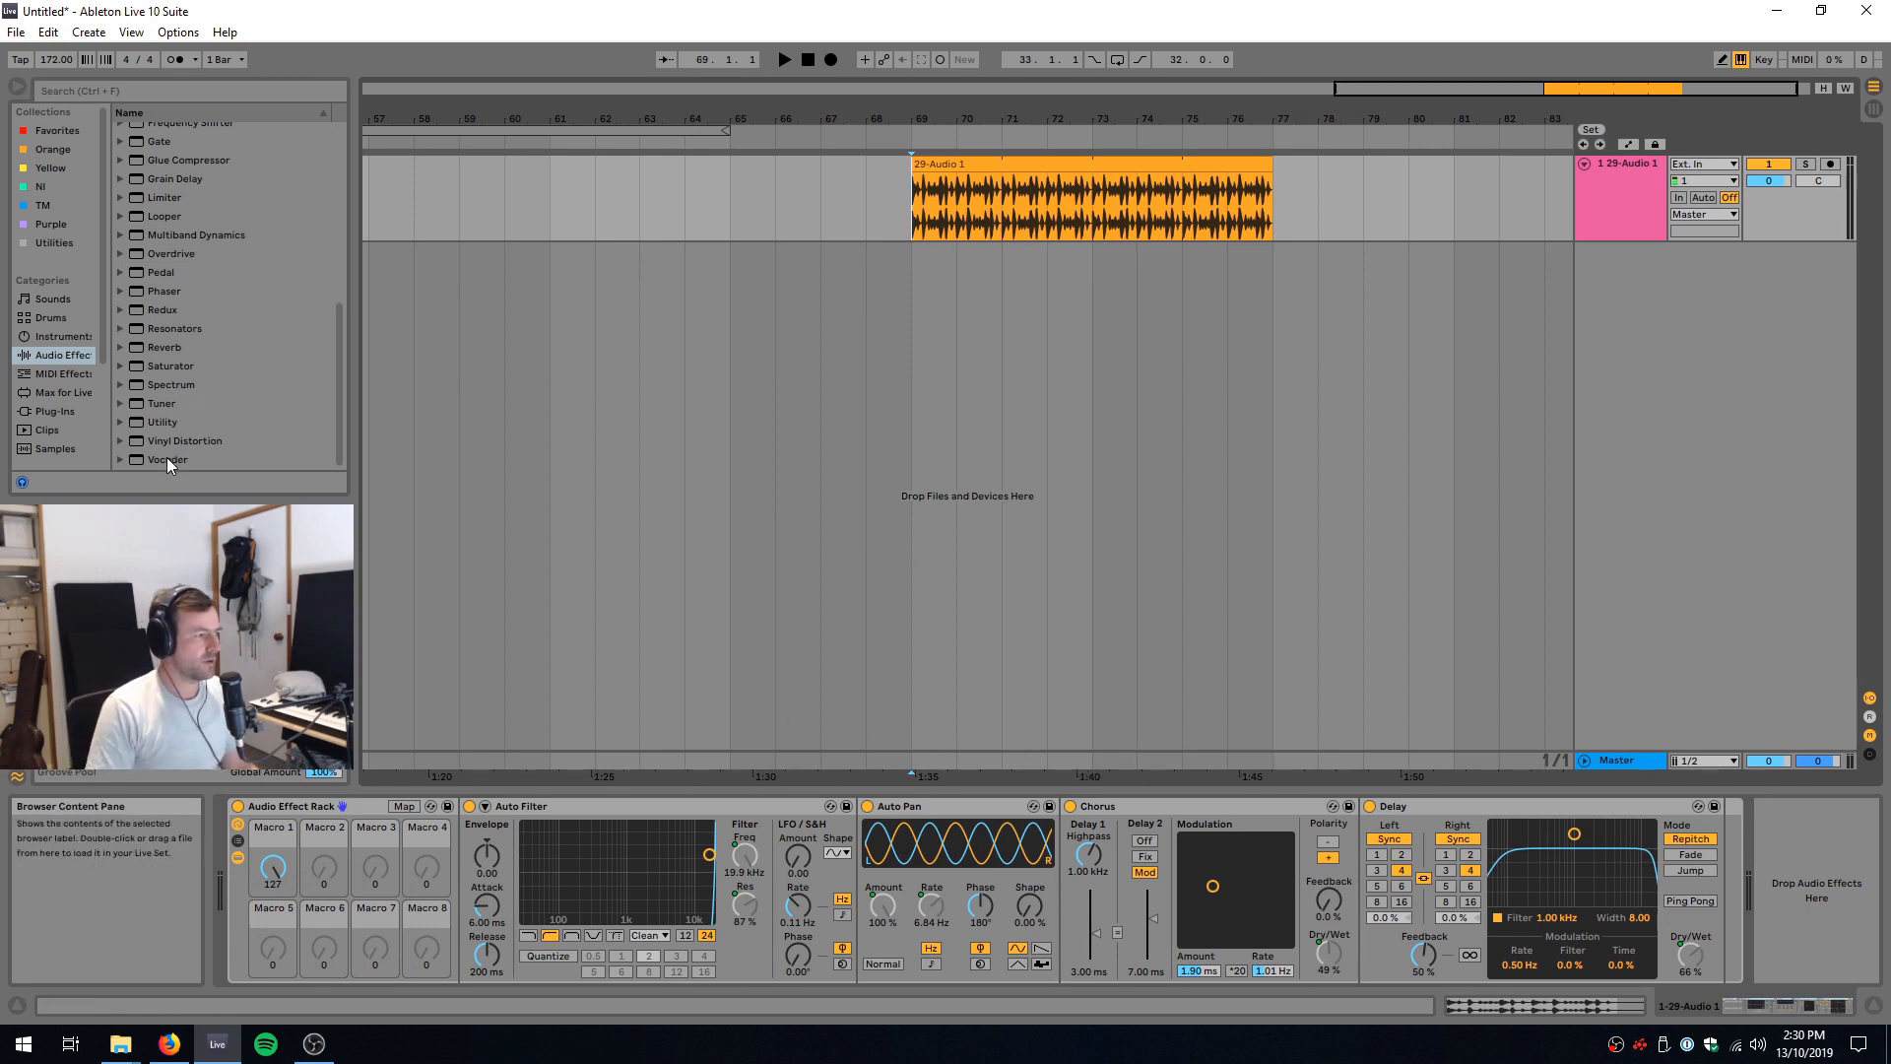
# Step: Insert a Vocoder between the Auto Filter and Auto Pan and enable its Enhance option
pyautogui.moveTo(169, 457)
pyautogui.mouseDown()
pyautogui.moveTo(701, 549)
pyautogui.moveTo(876, 938)
pyautogui.mouseUp()
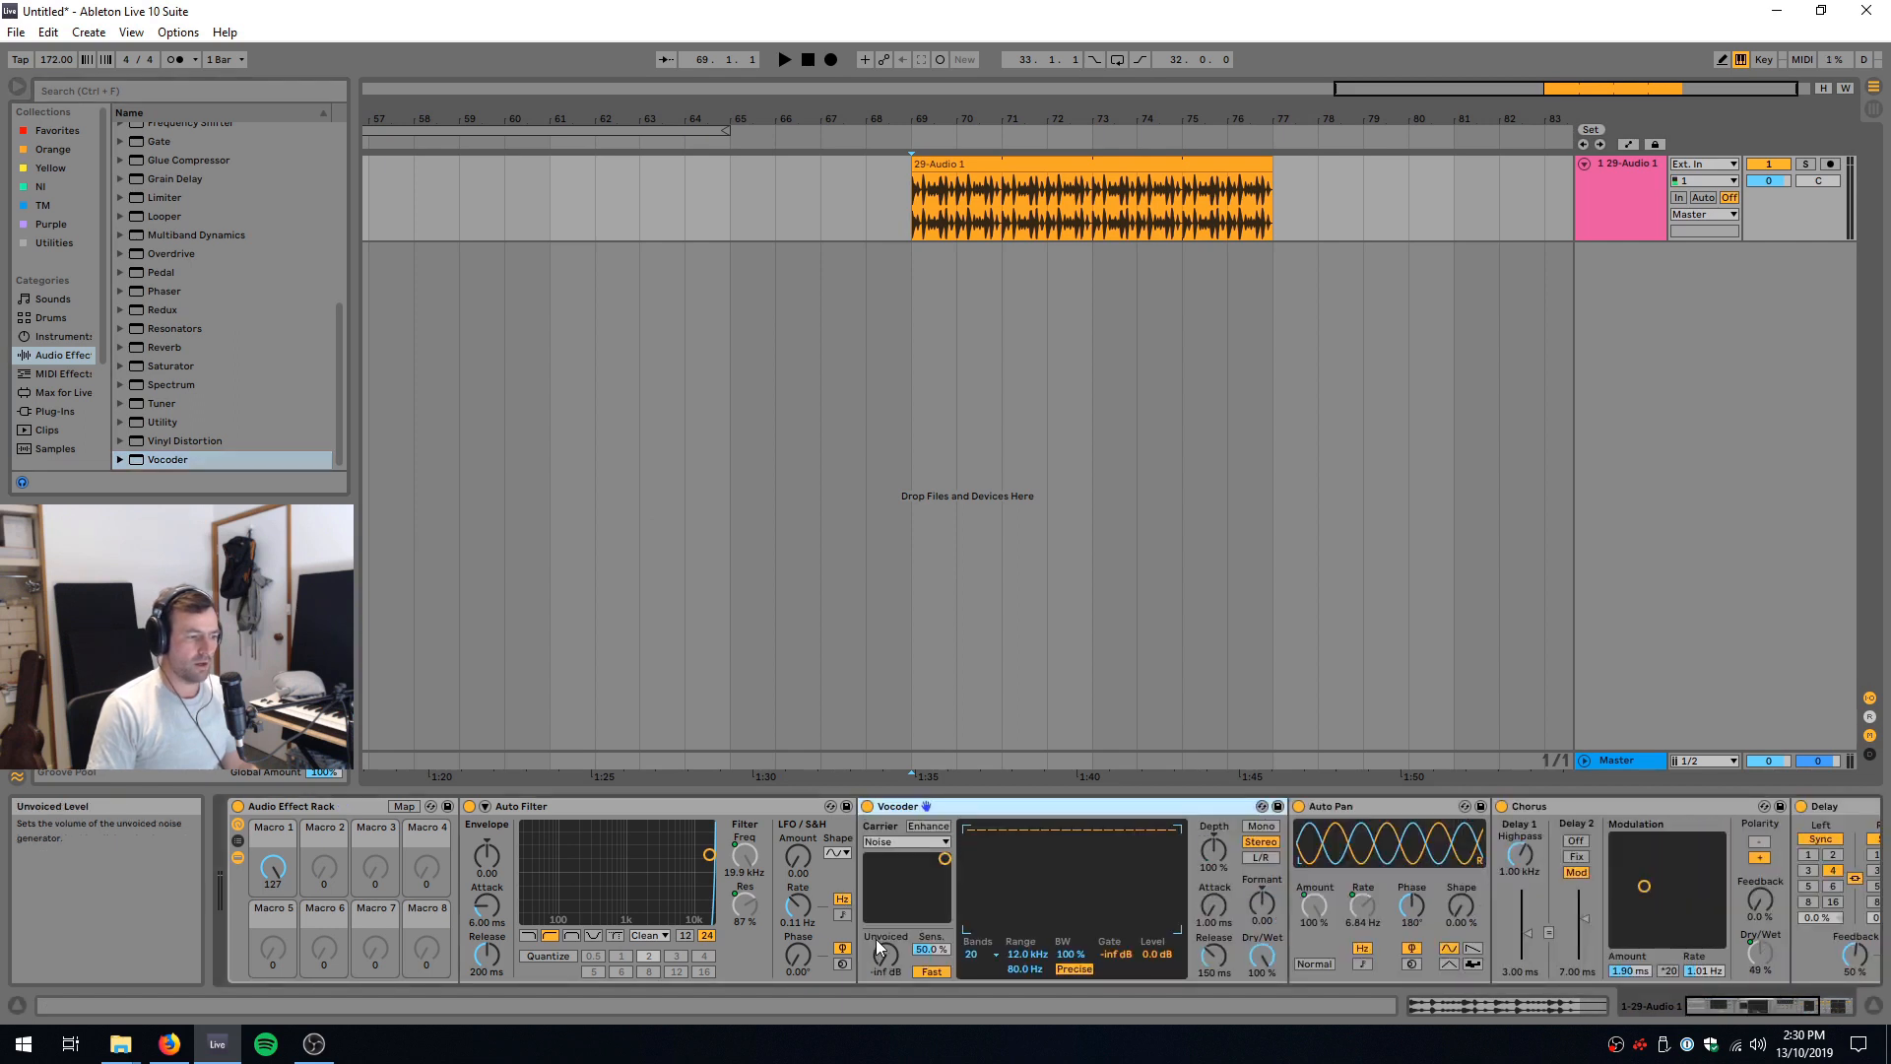
pyautogui.click(928, 826)
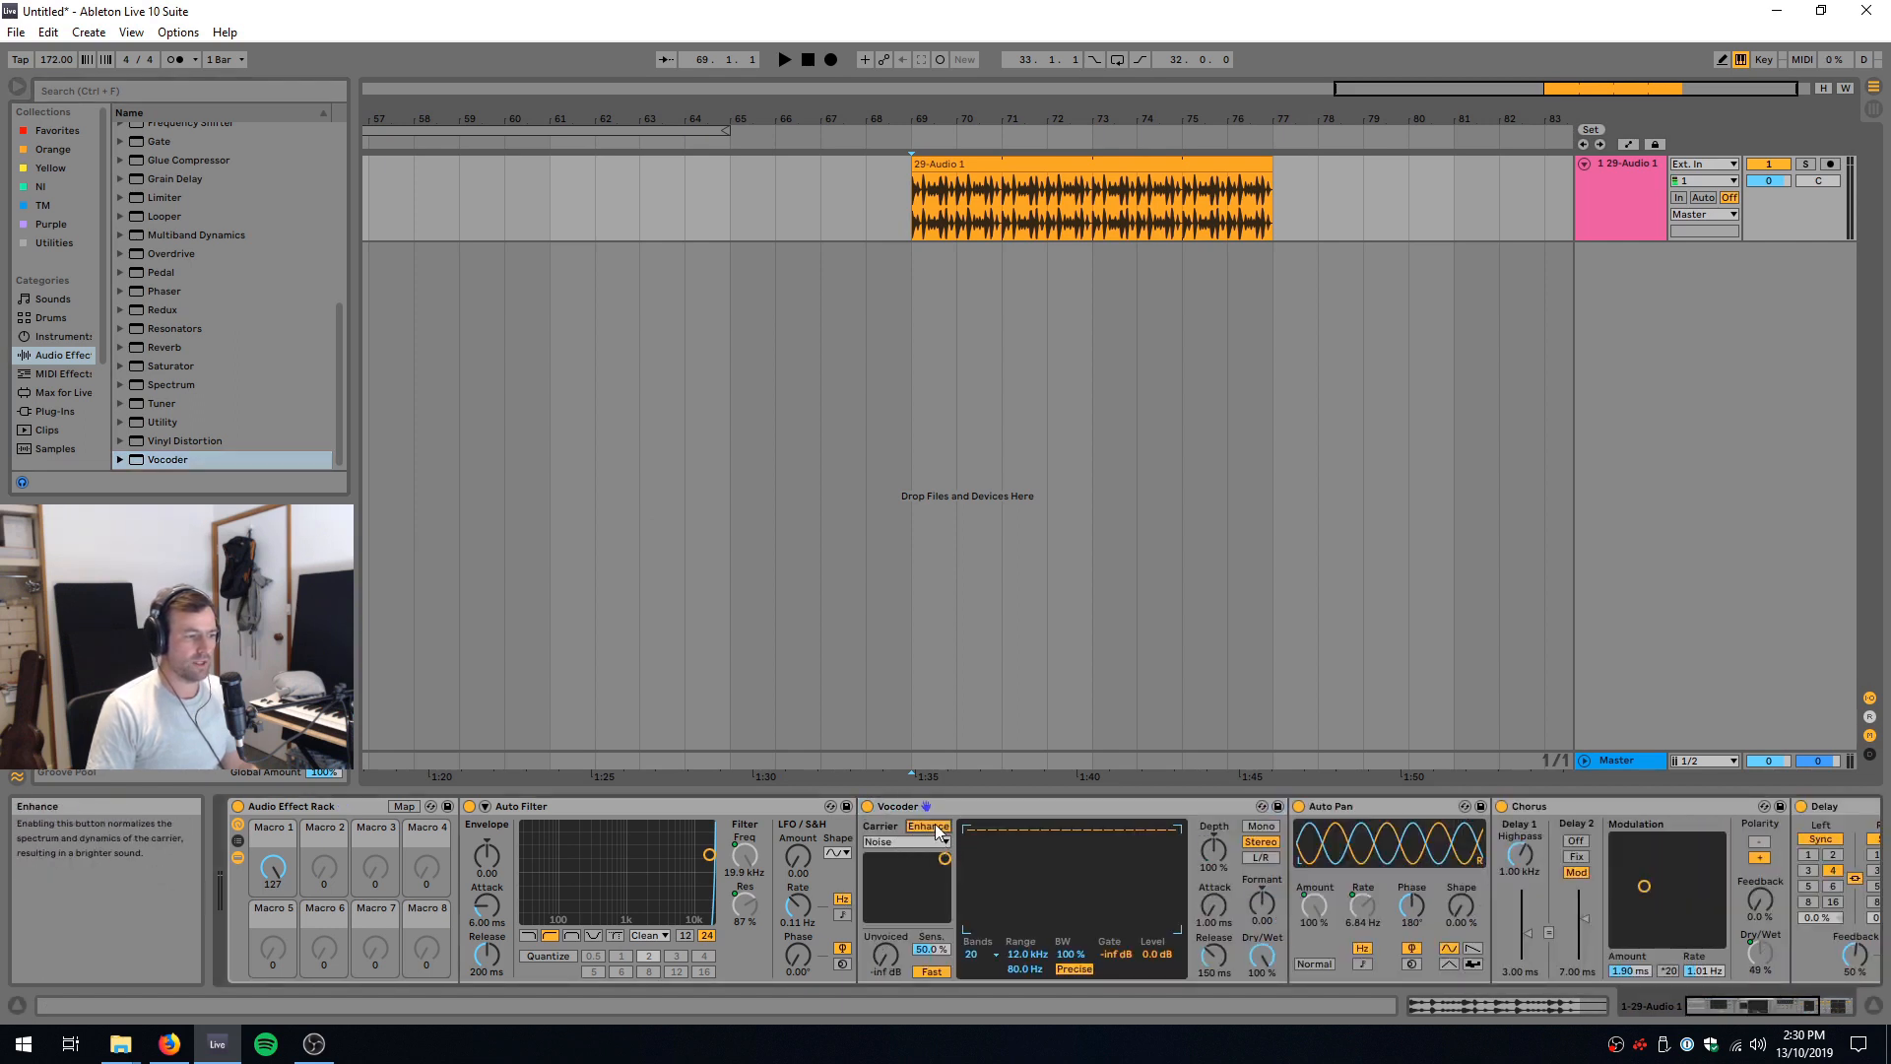
# Step: Map the Vocoder's Release and Dry/Wet to Macro 1
pyautogui.rightClick(1214, 958)
pyautogui.click(1271, 855)
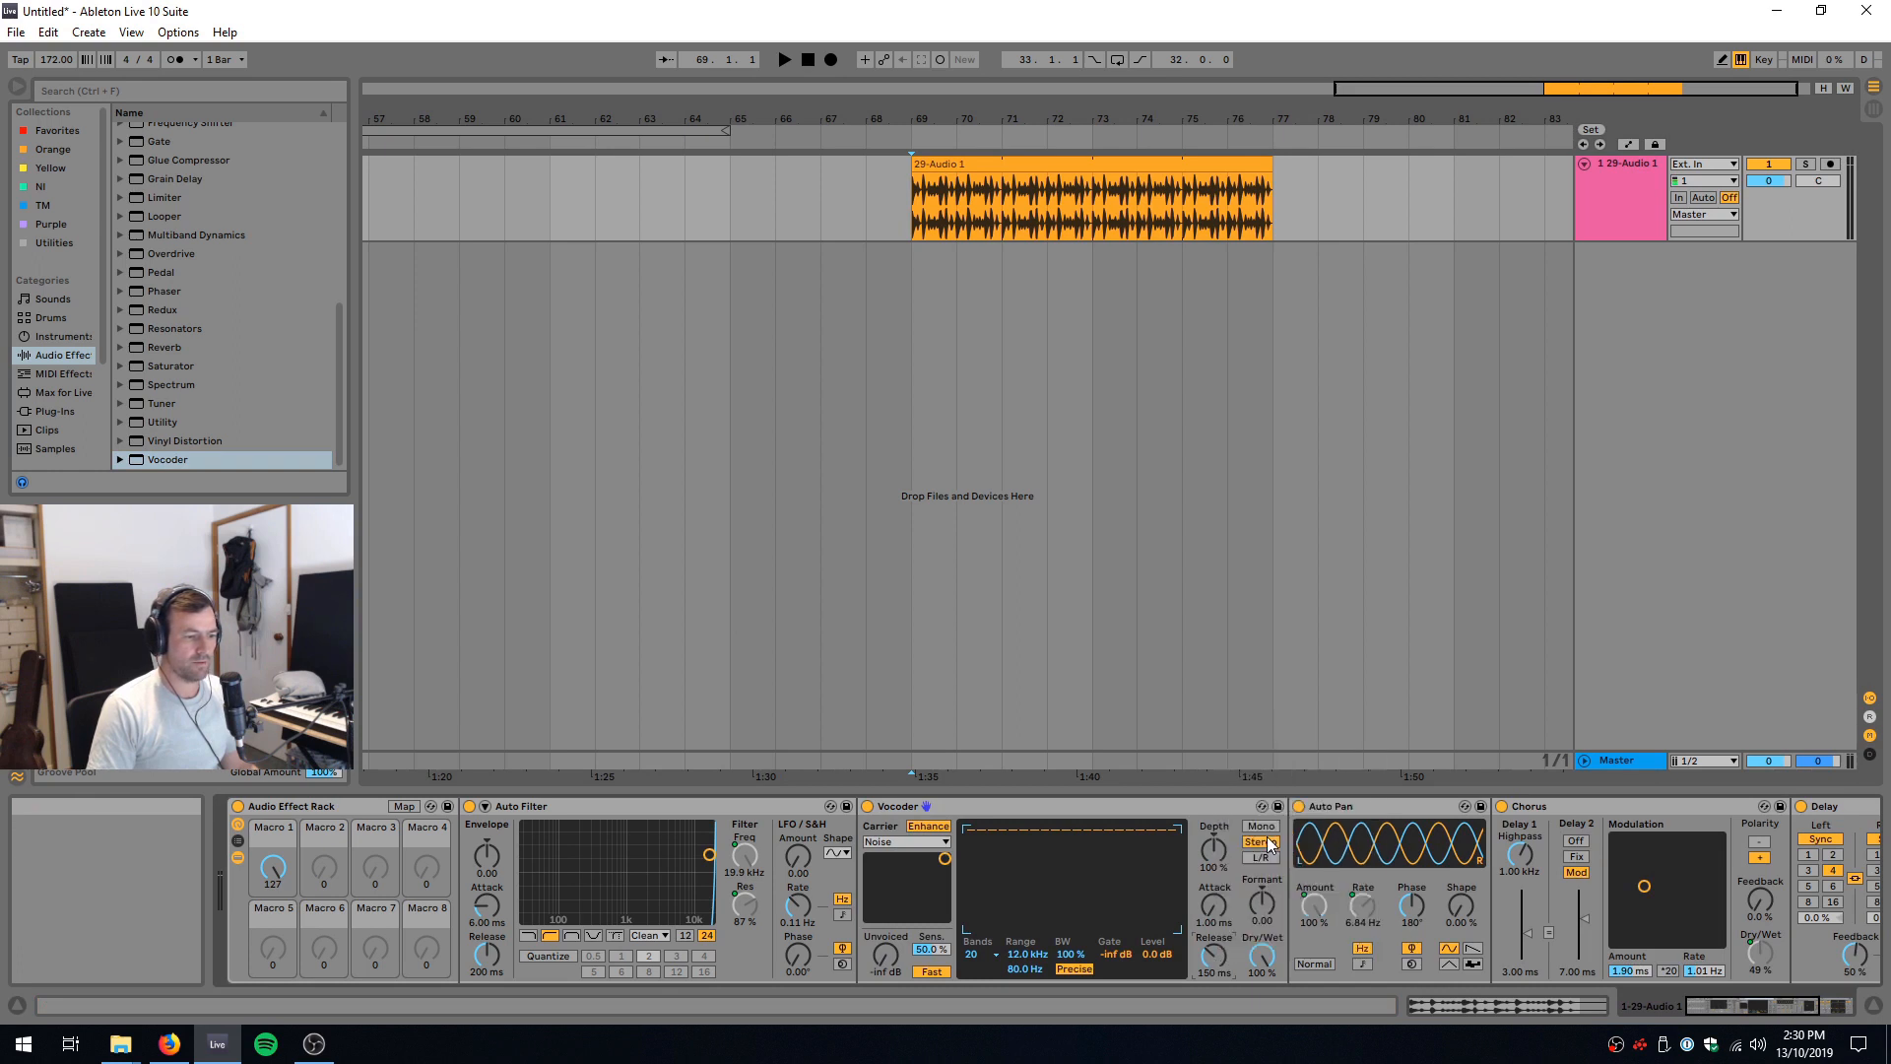
pyautogui.rightClick(1246, 960)
pyautogui.click(1340, 849)
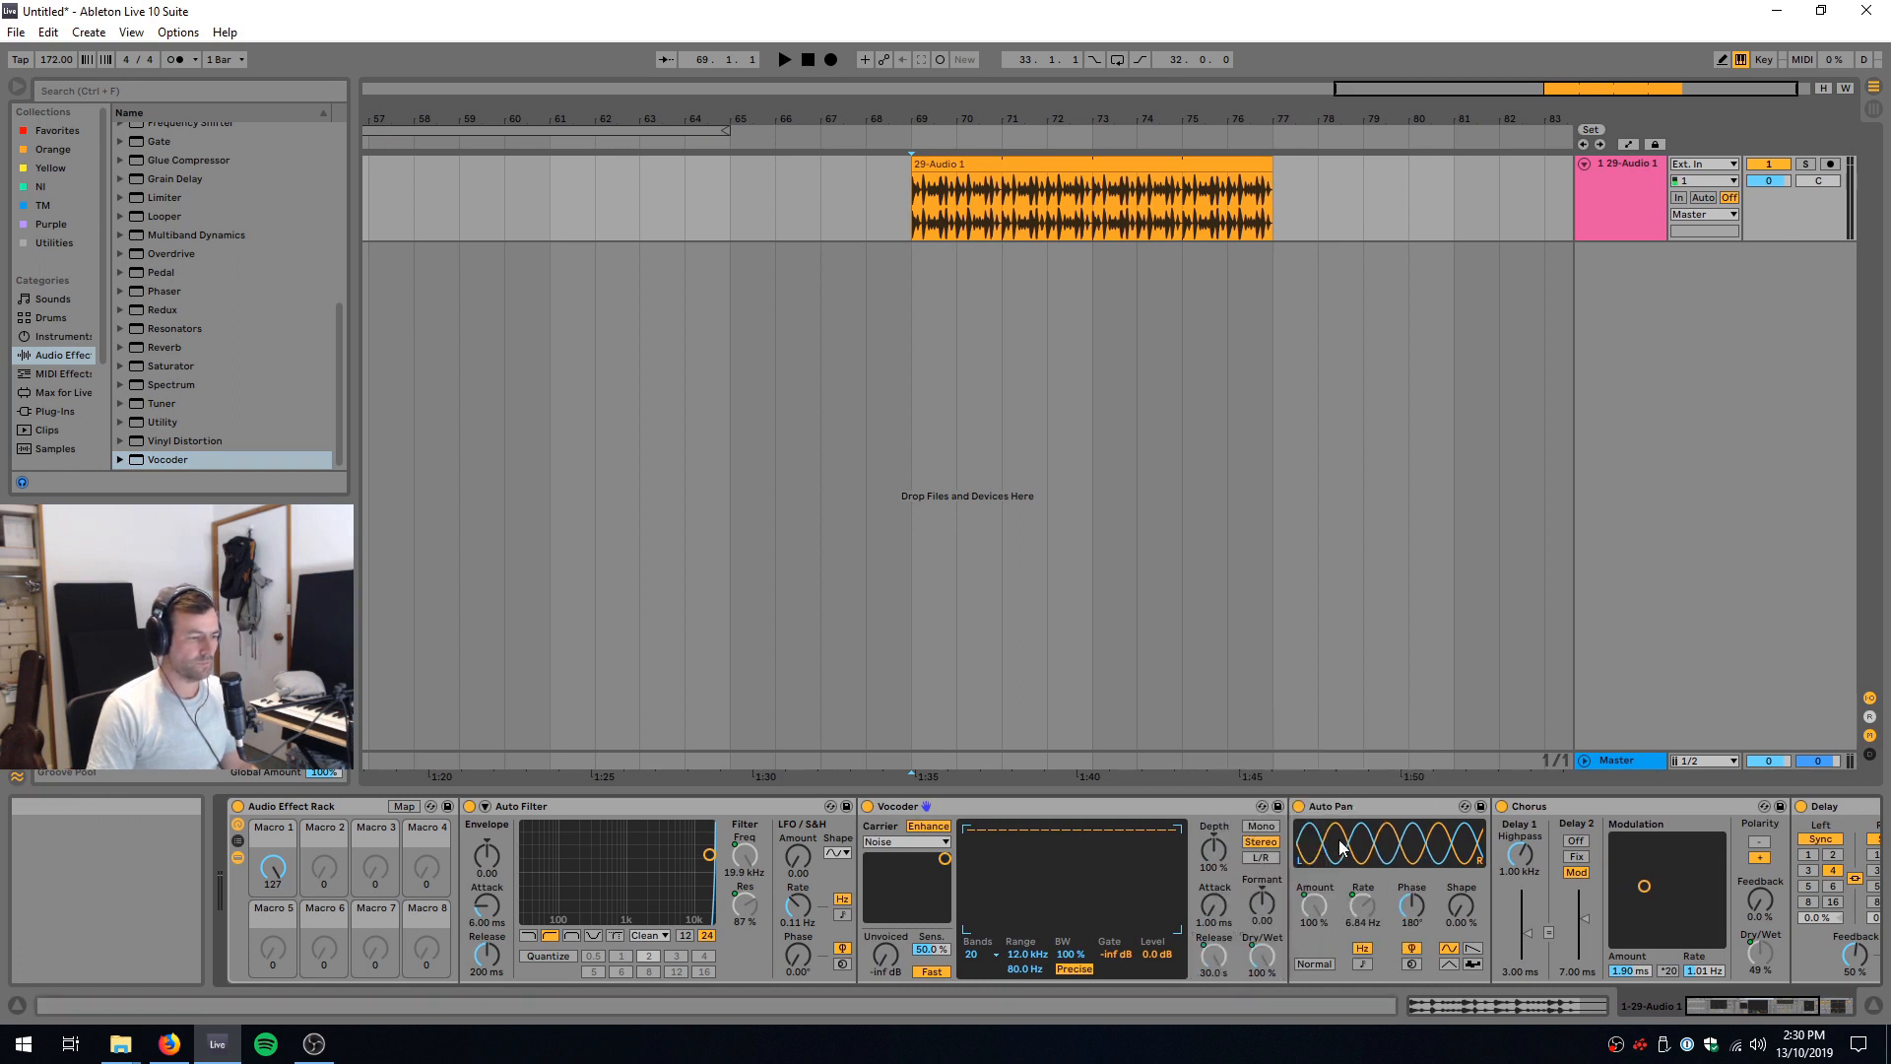
# Step: Play the drum break from bar 69 while sweeping Macro 1 from 0 through its full range, and return the macro to 0
pyautogui.moveTo(272, 867); pyautogui.dragTo(274, 945)
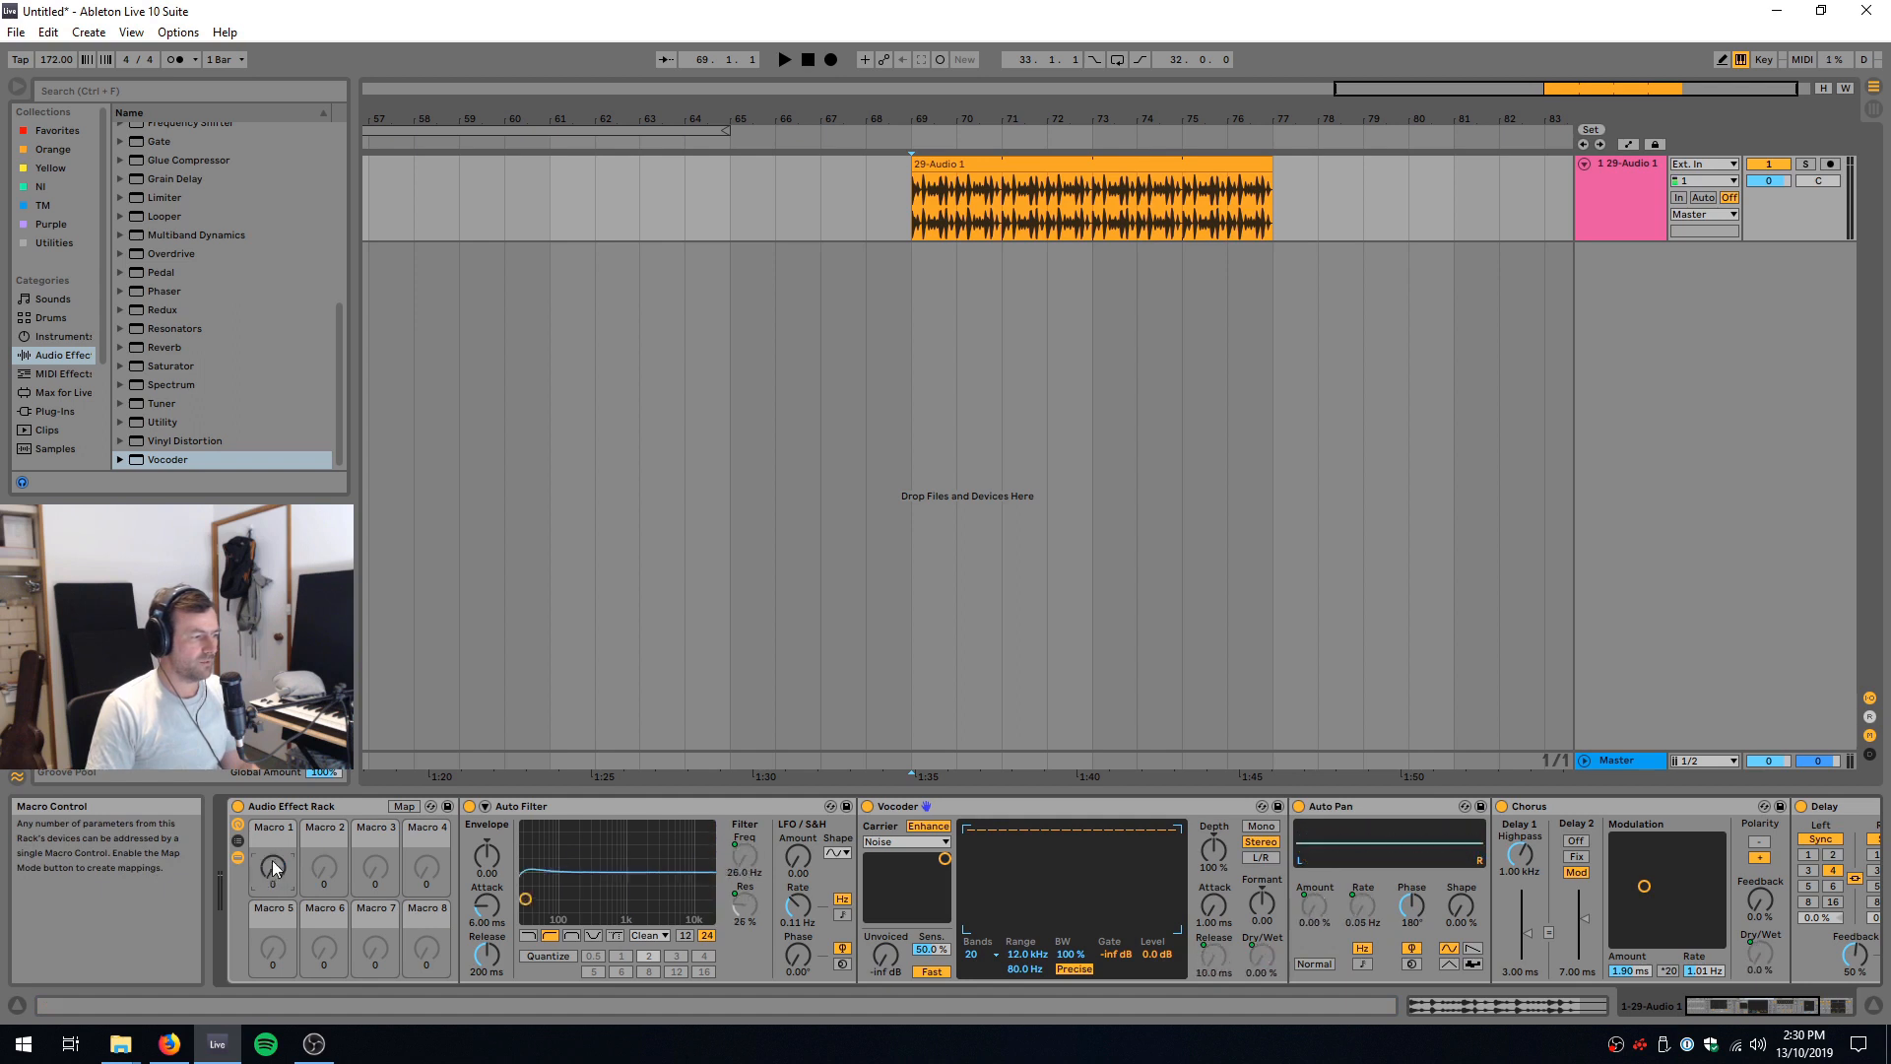
pyautogui.press('space')
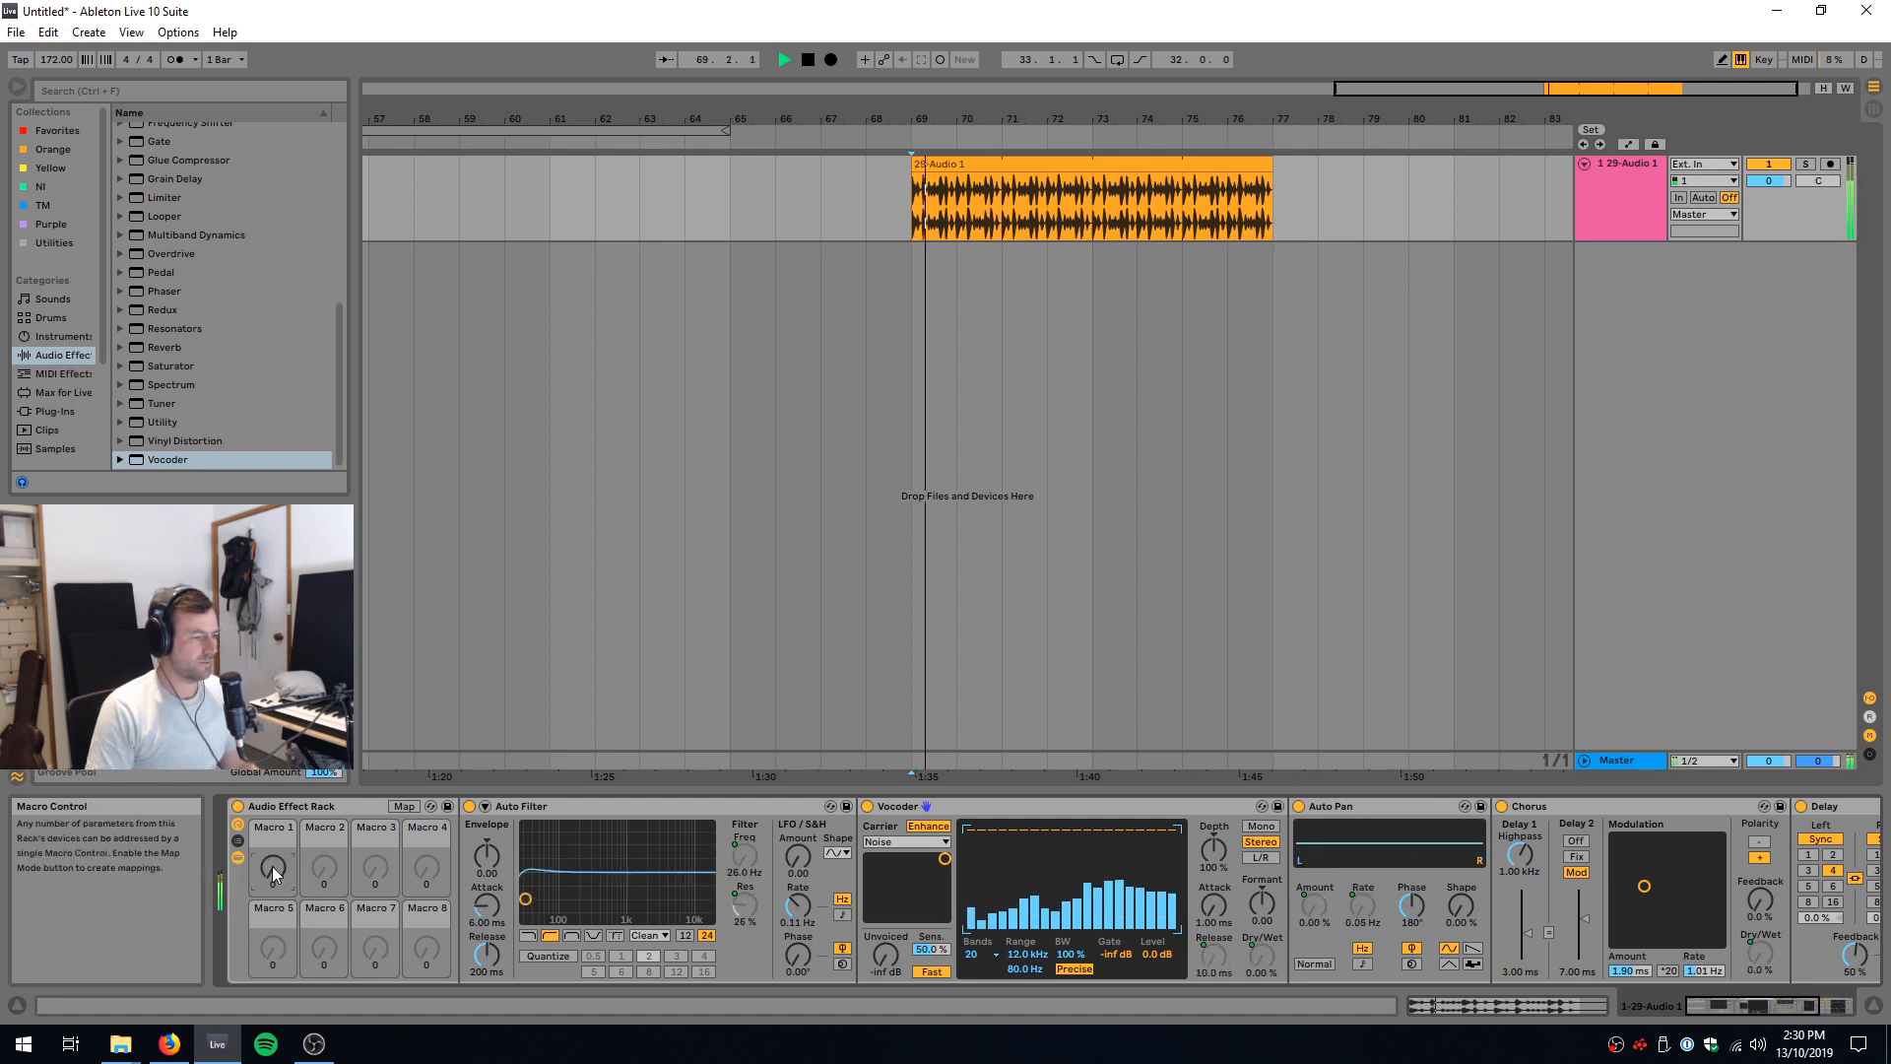
pyautogui.moveTo(273, 867); pyautogui.dragTo(273, 709)
pyautogui.press('space')
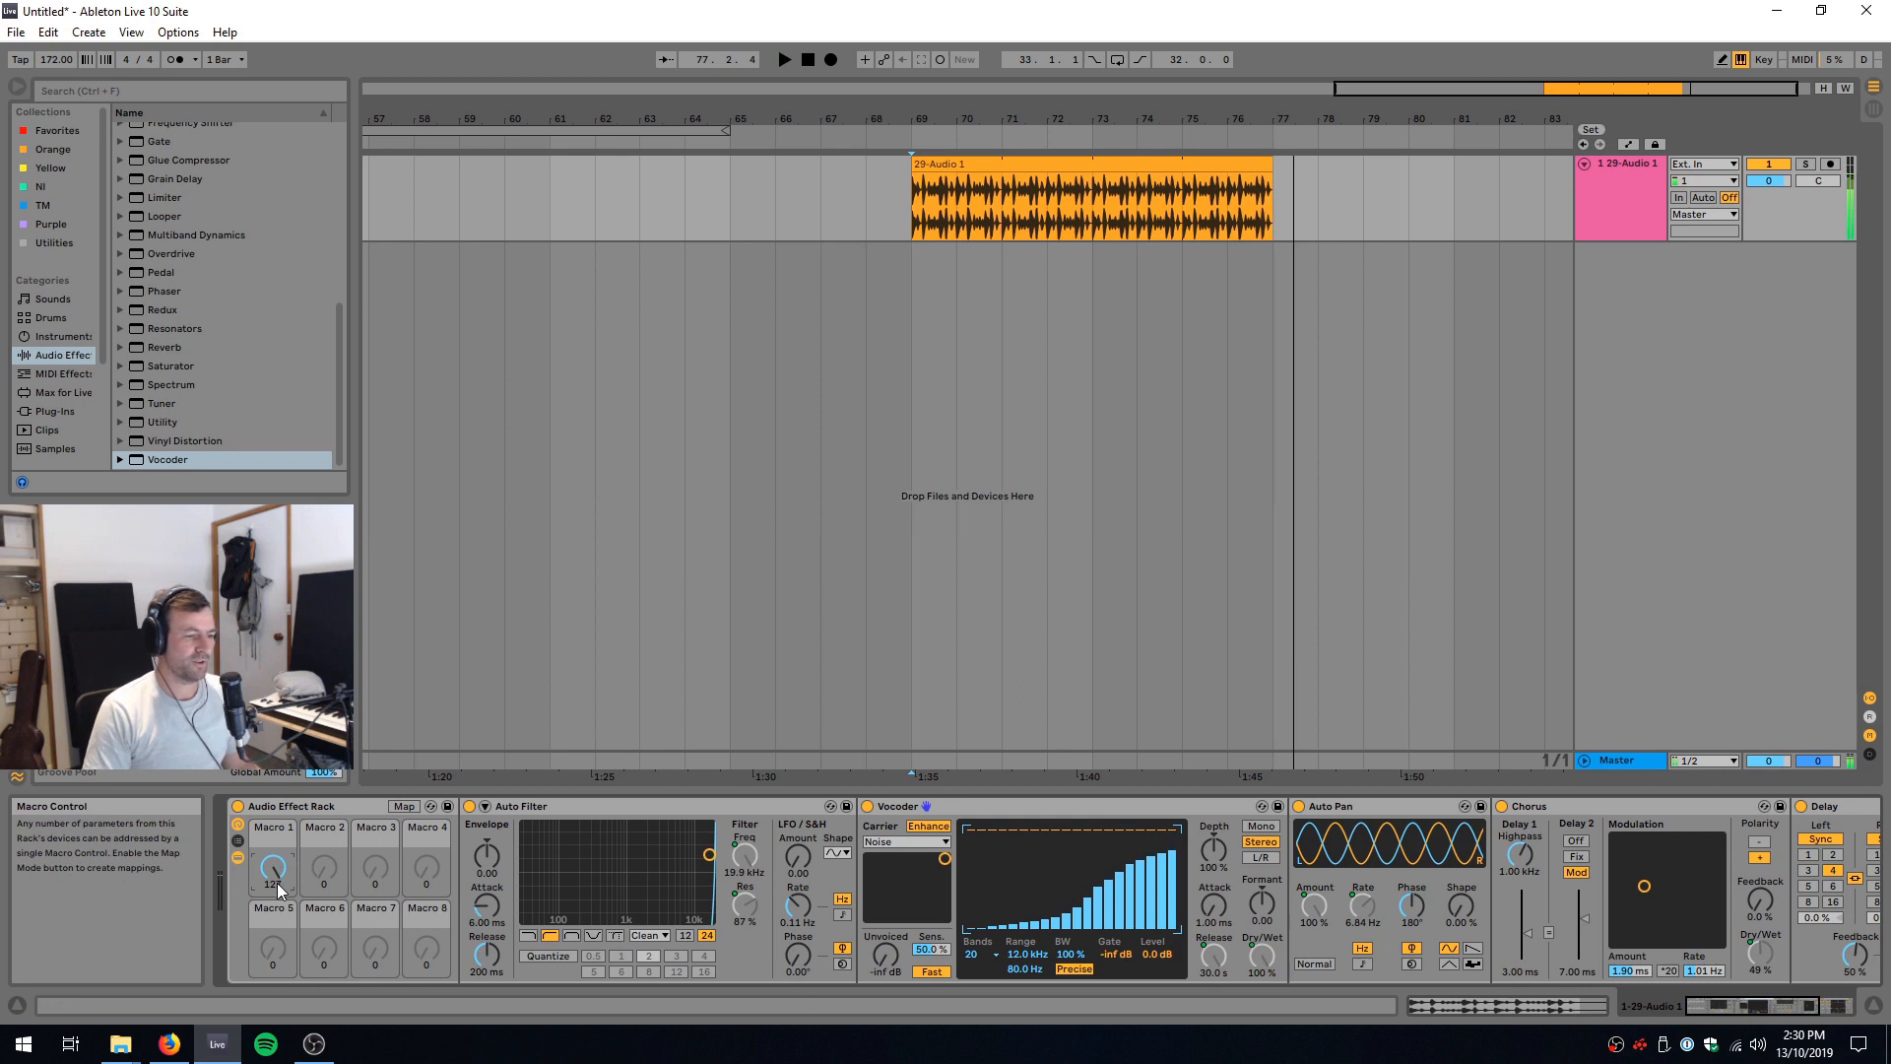
pyautogui.moveTo(276, 884); pyautogui.dragTo(275, 946)
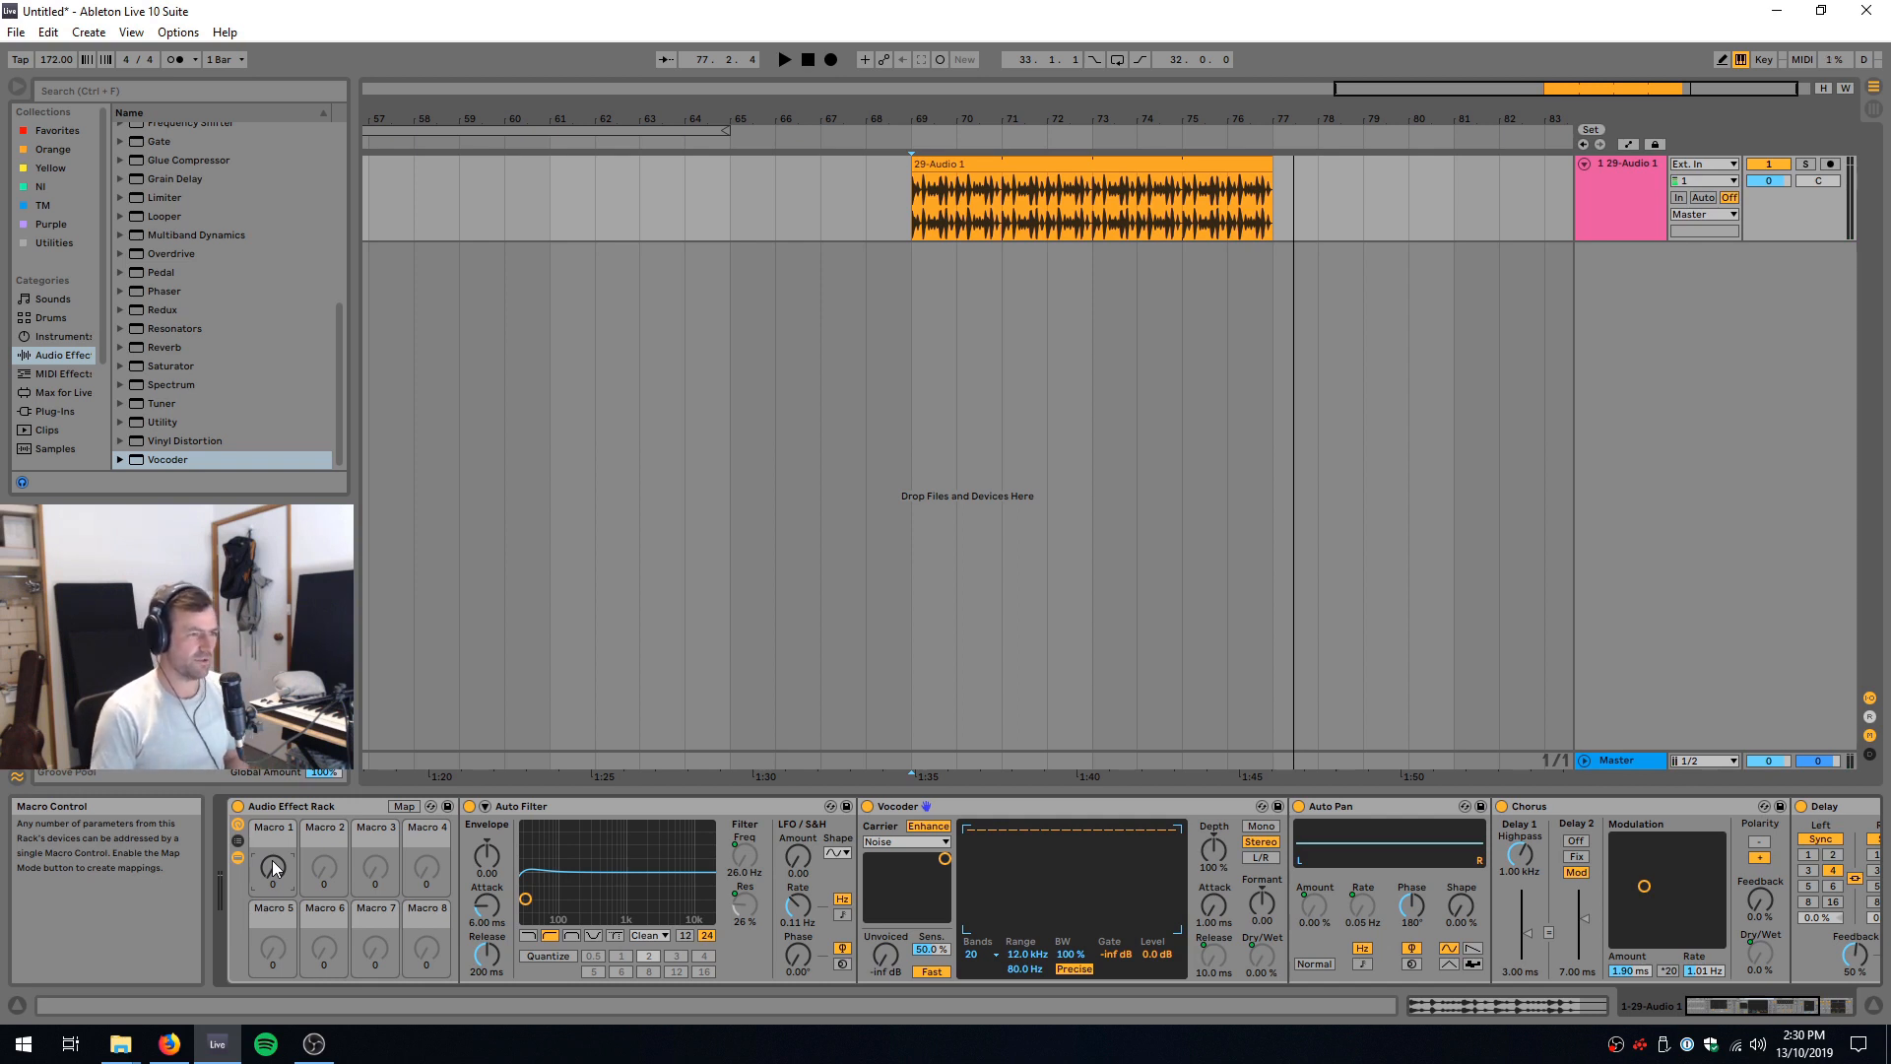
pyautogui.click(1848, 1007)
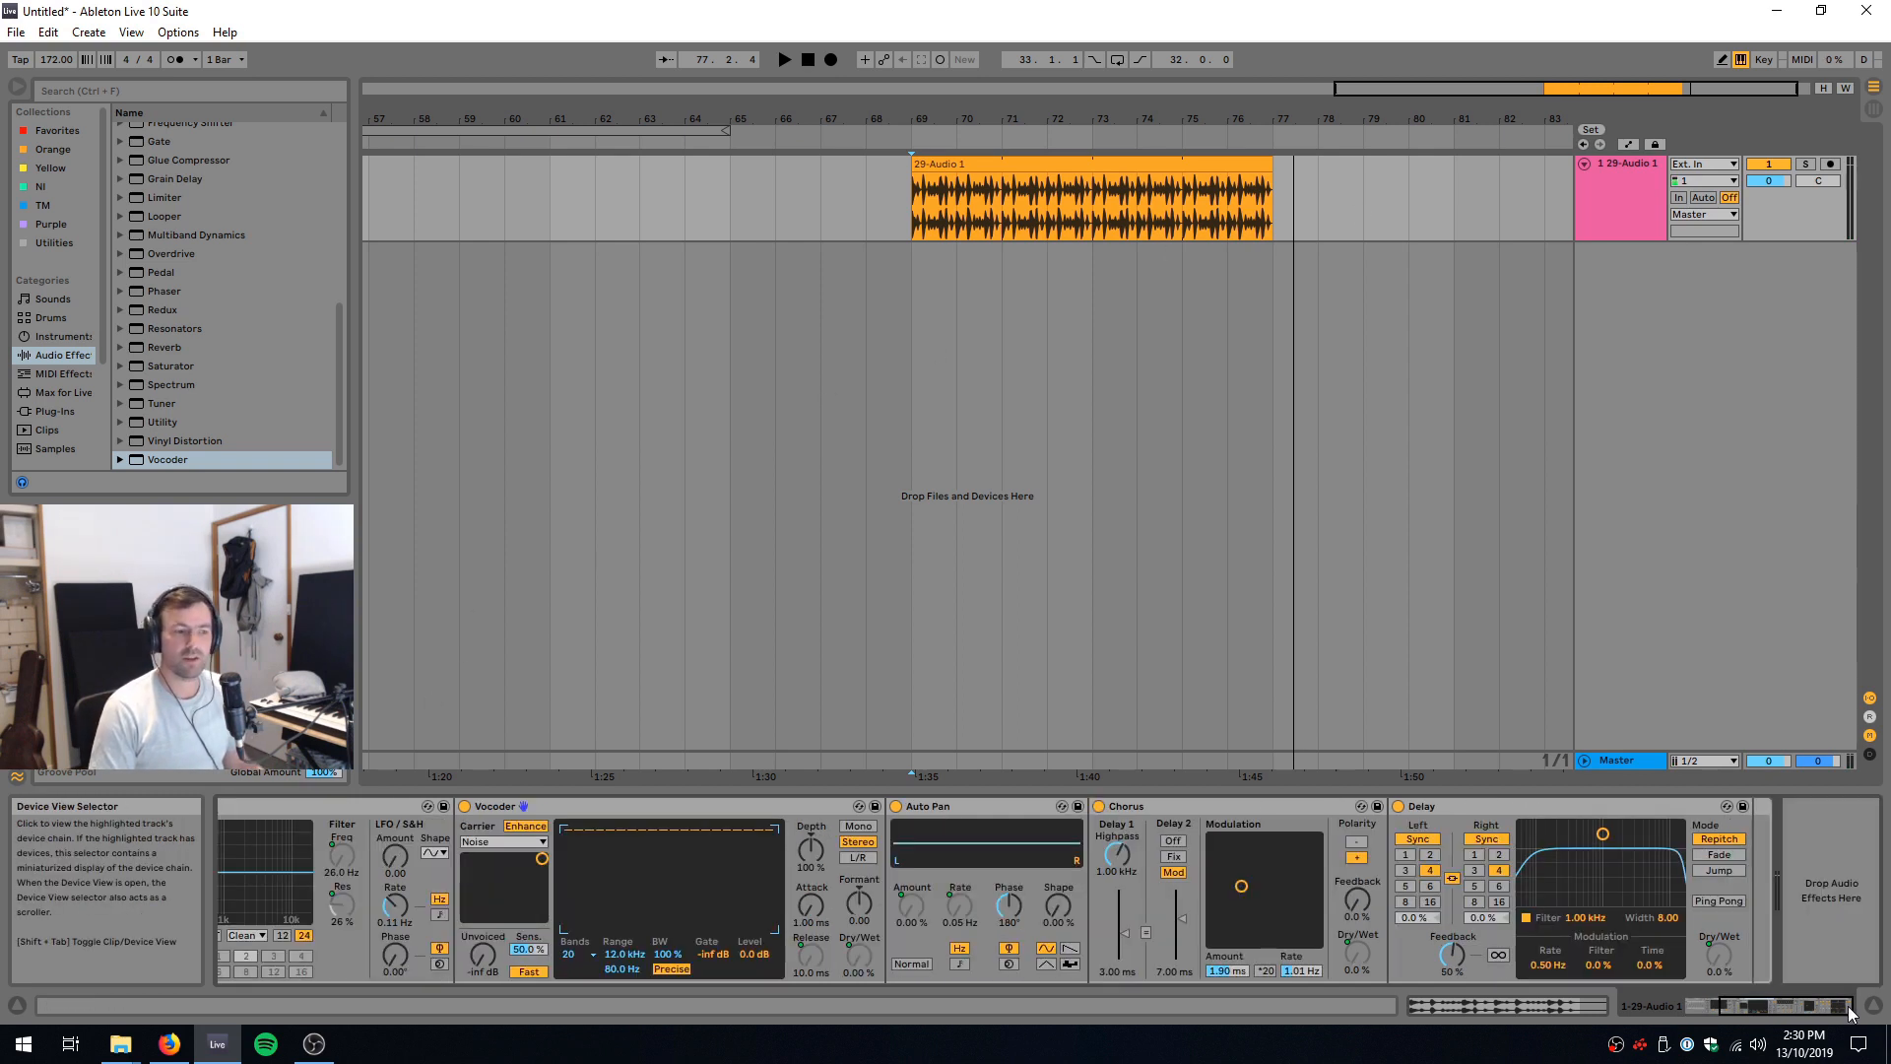
pyautogui.click(1739, 1012)
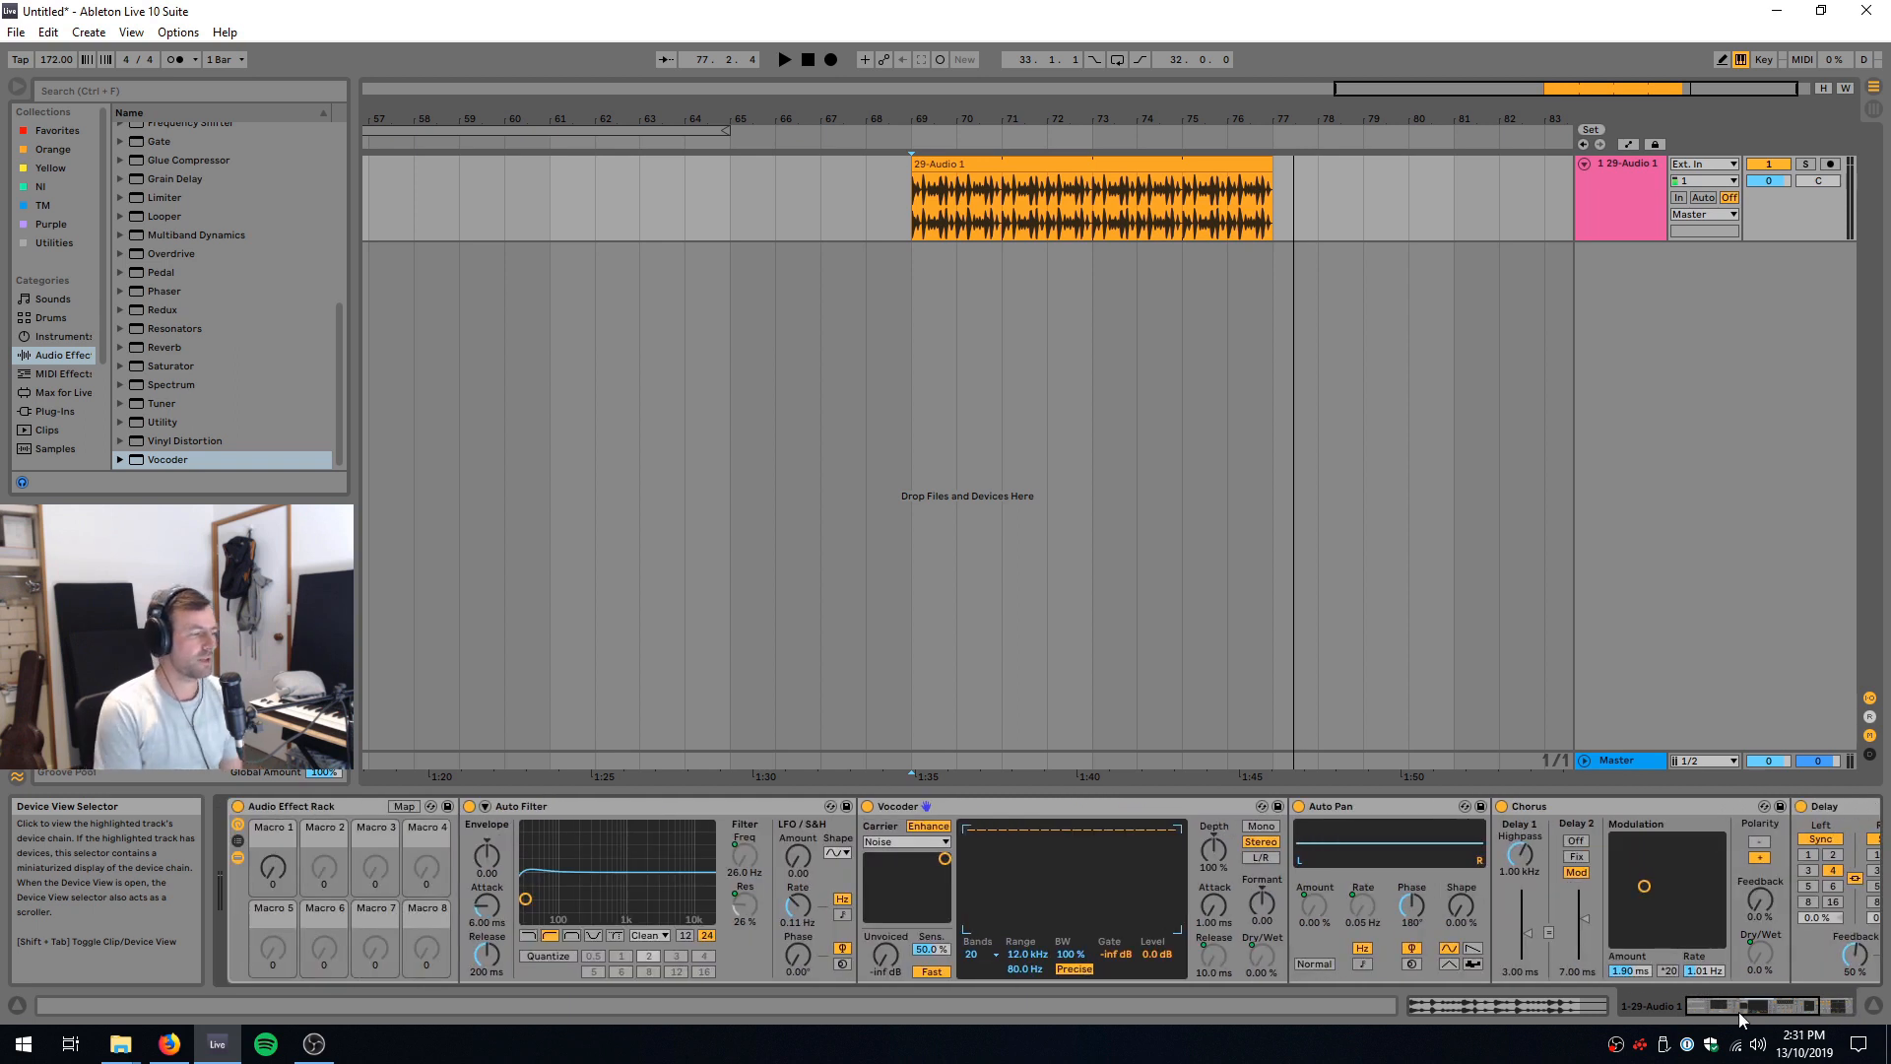